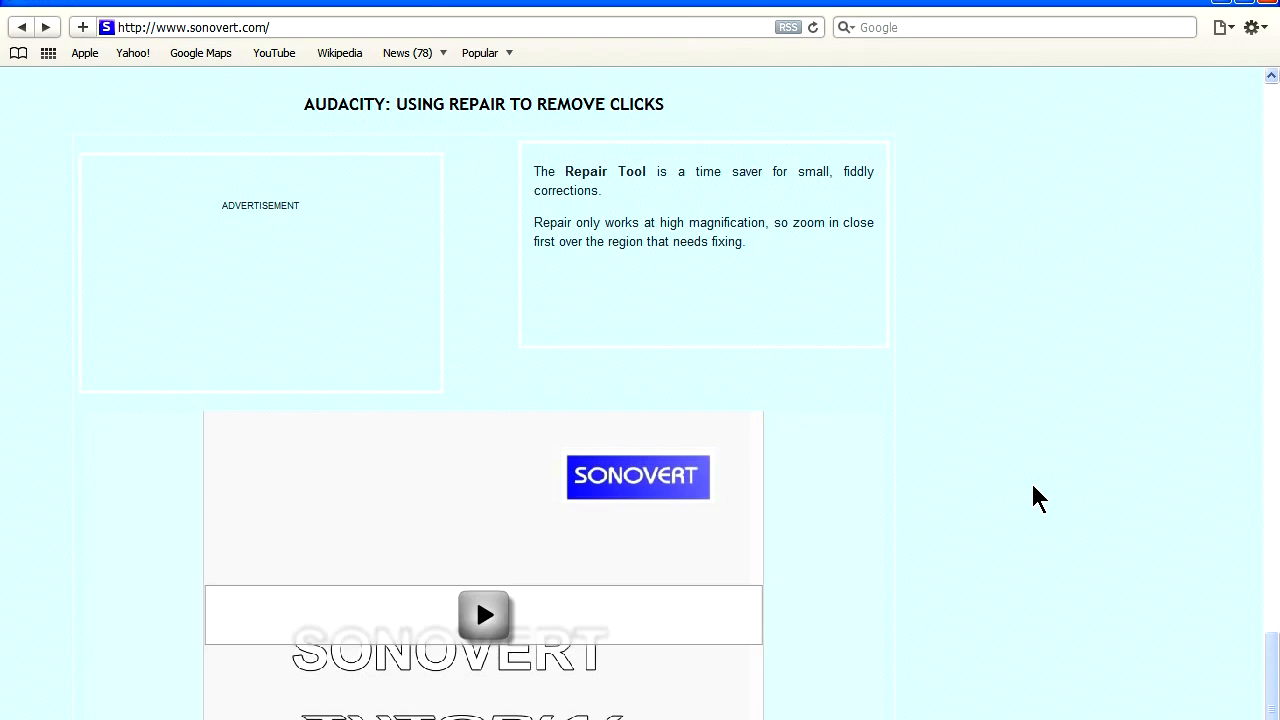
Open the Sonovert sitemap and find the tape and vinyl conversion articles in the Audio Section list.
scroll(1037, 495, down, 9)
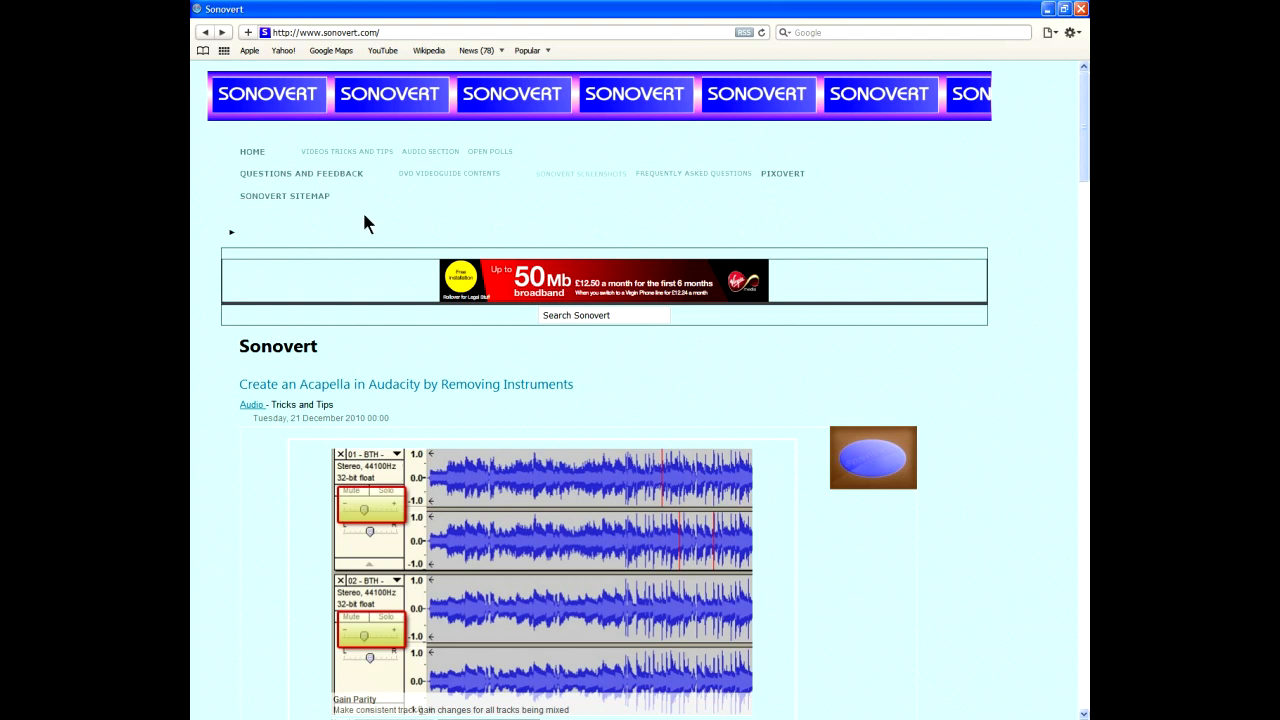
click(323, 198)
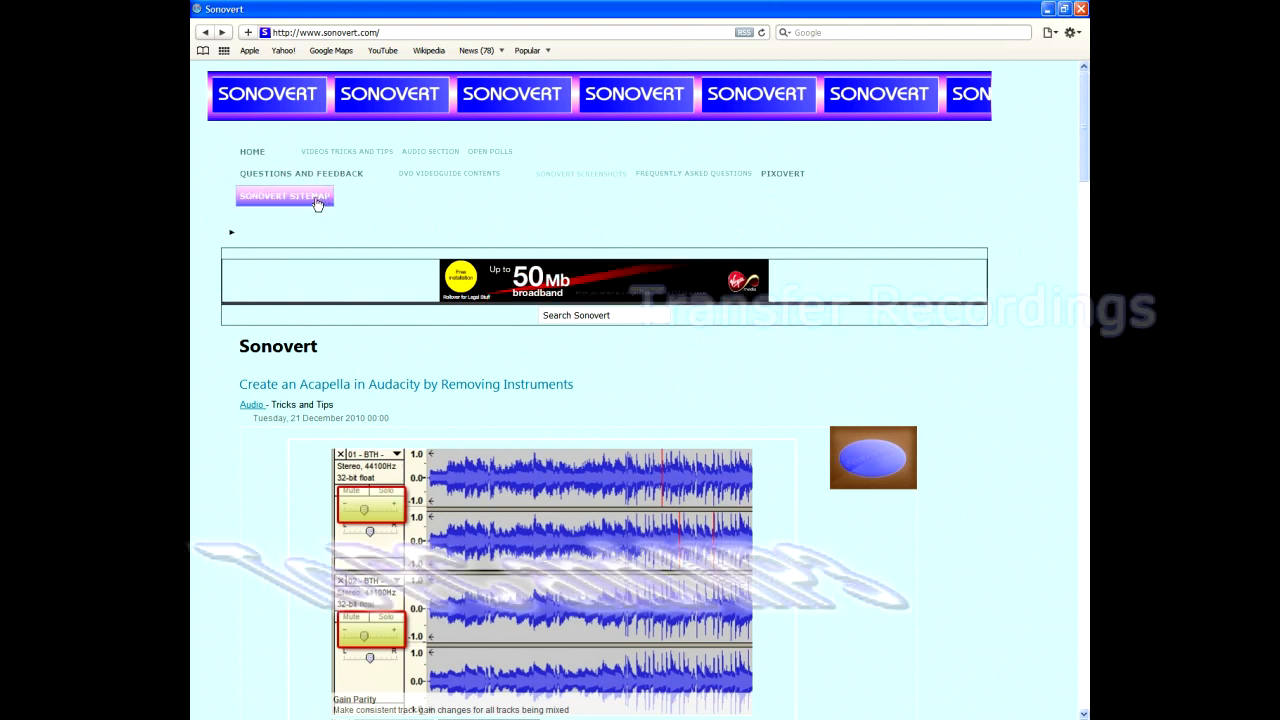
scroll(434, 303, down, 4)
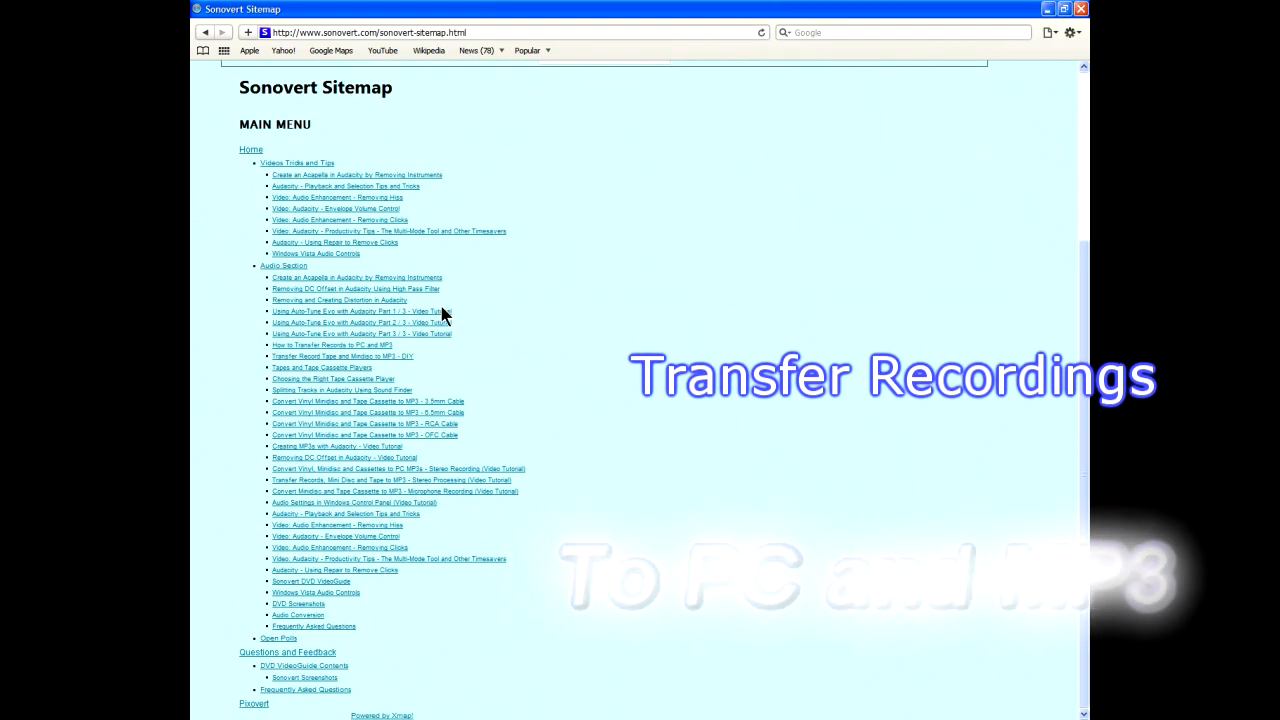
Open the 3.5mm, 6.5mm, RCA and OFC cable articles and the Stereo Recording and Stereo Processing tutorials in separate background tabs.
middle_click(435, 401)
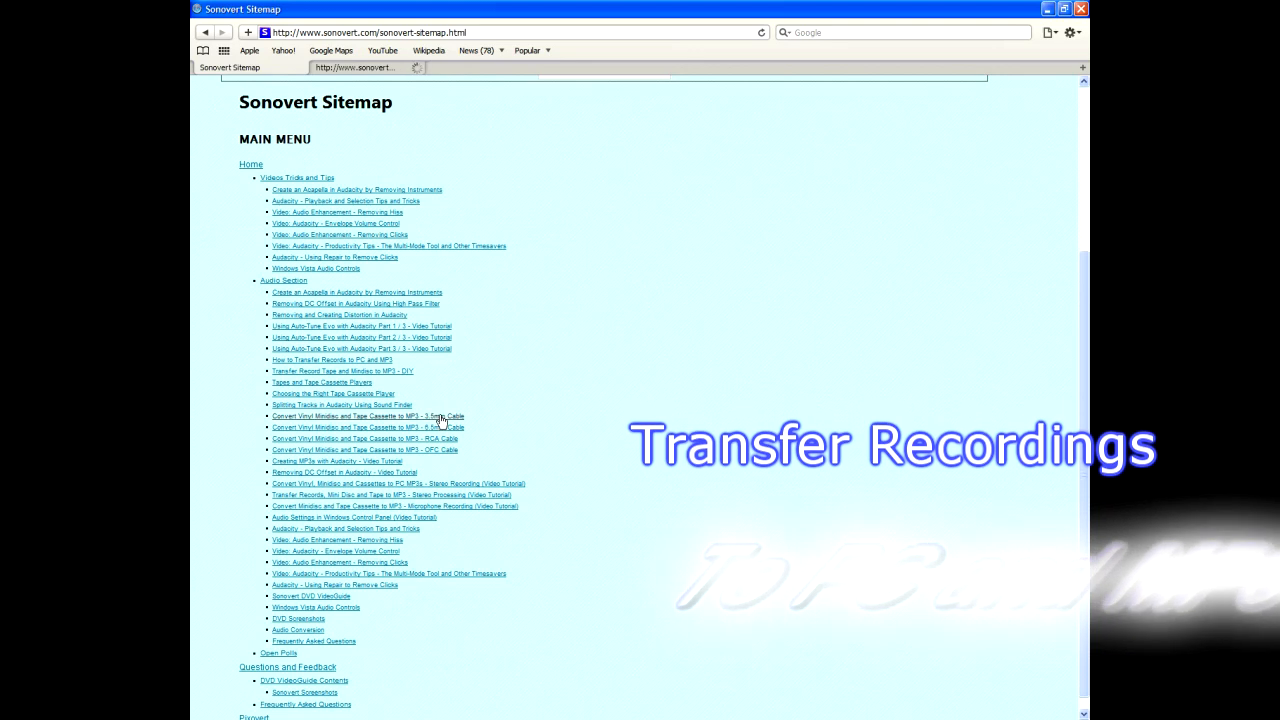
middle_click(434, 427)
middle_click(434, 449)
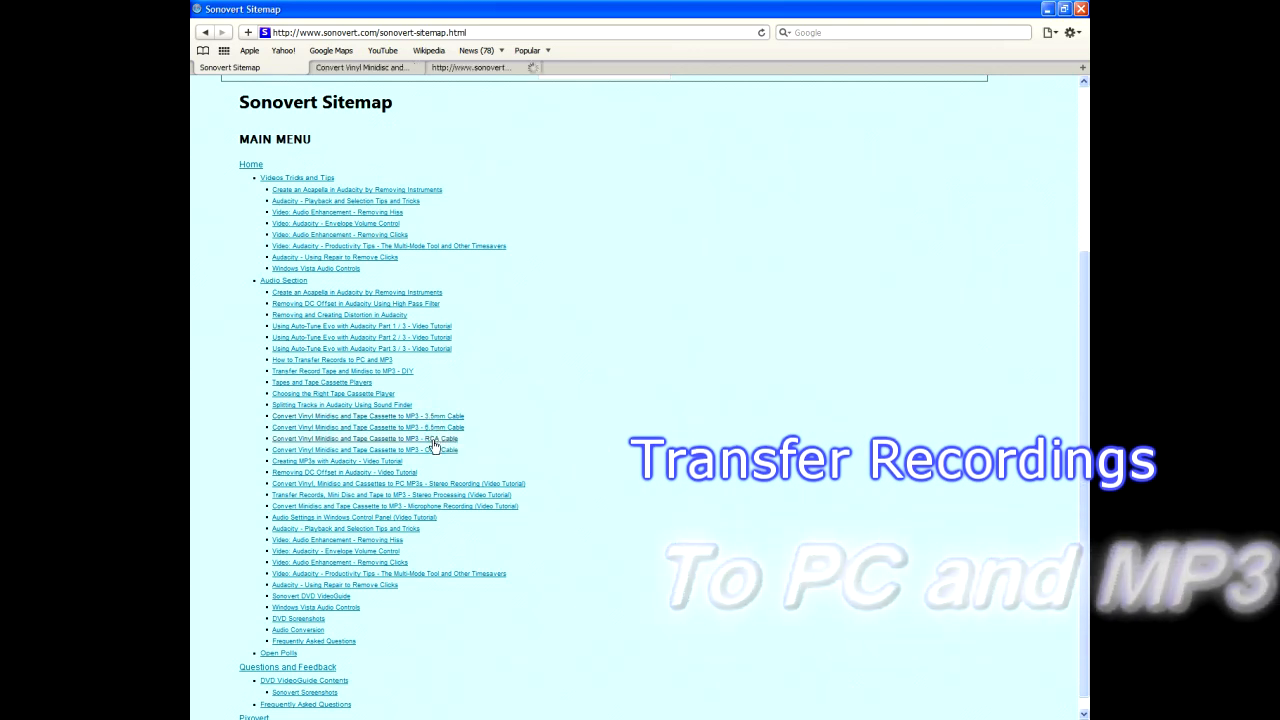
middle_click(434, 449)
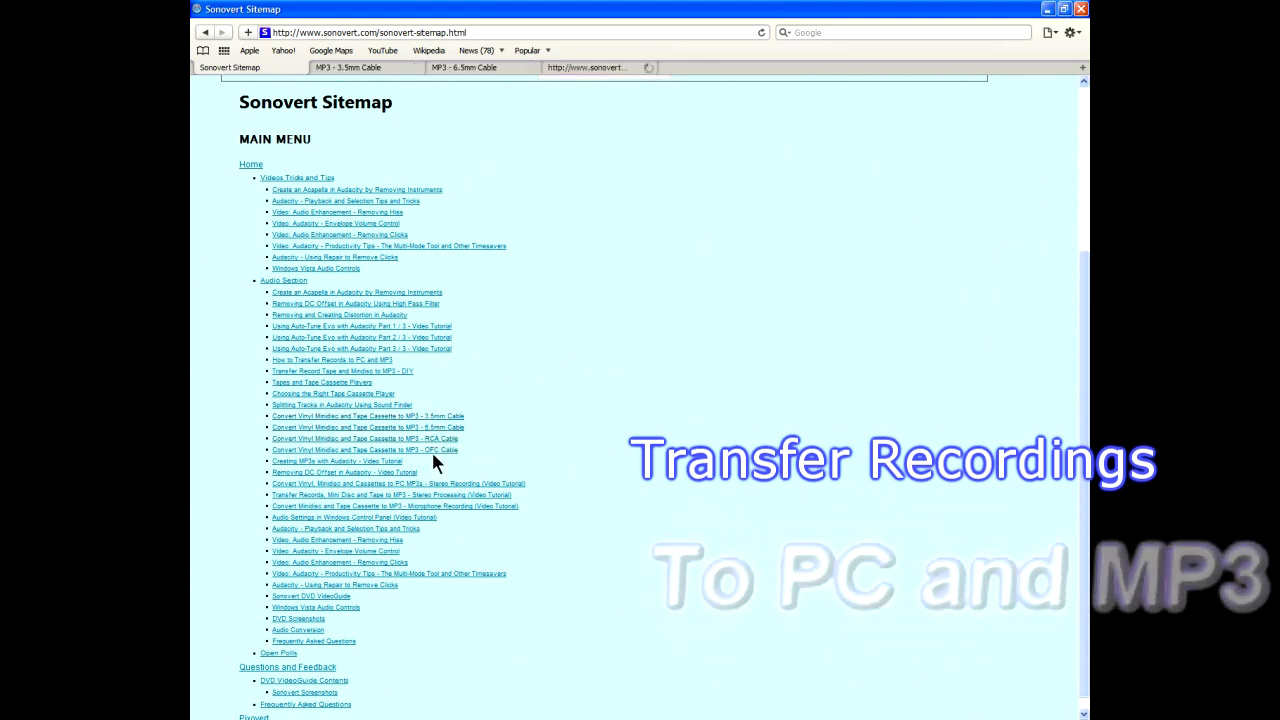
middle_click(460, 494)
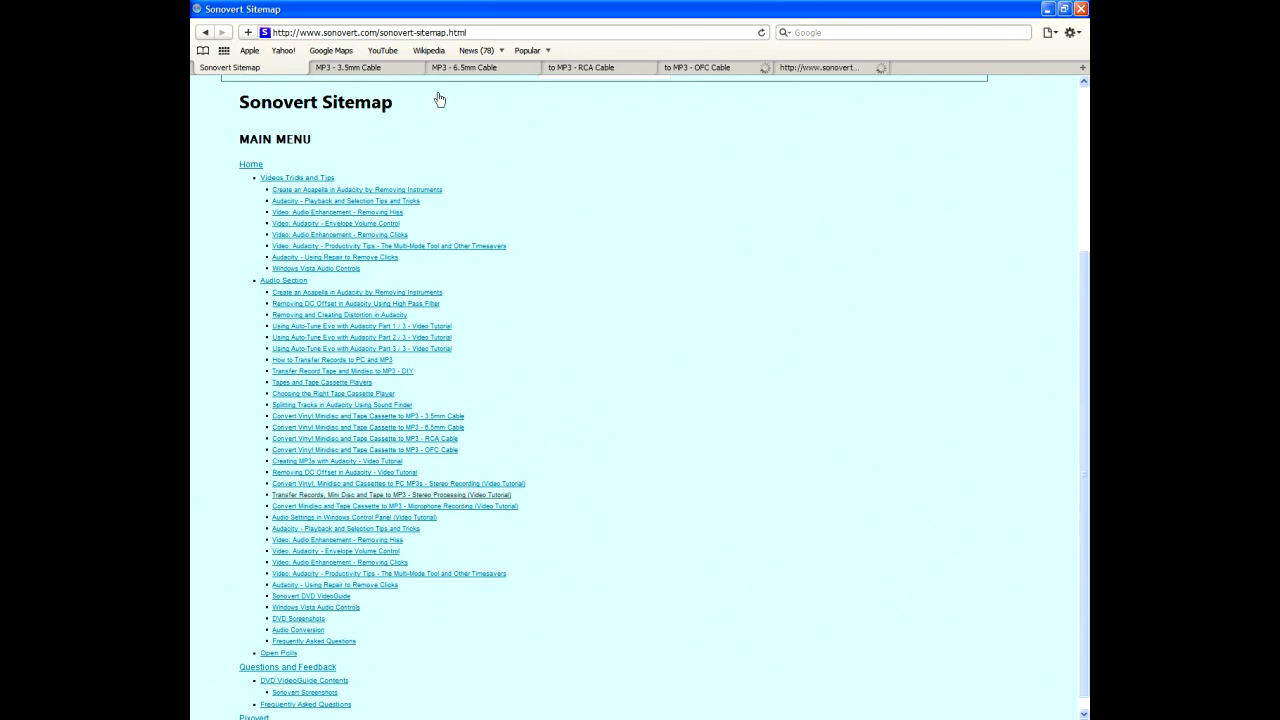
Look through the opened connection cable articles, from the 3.5mm, 6.5mm and RCA cables to the OFC cable.
click(401, 64)
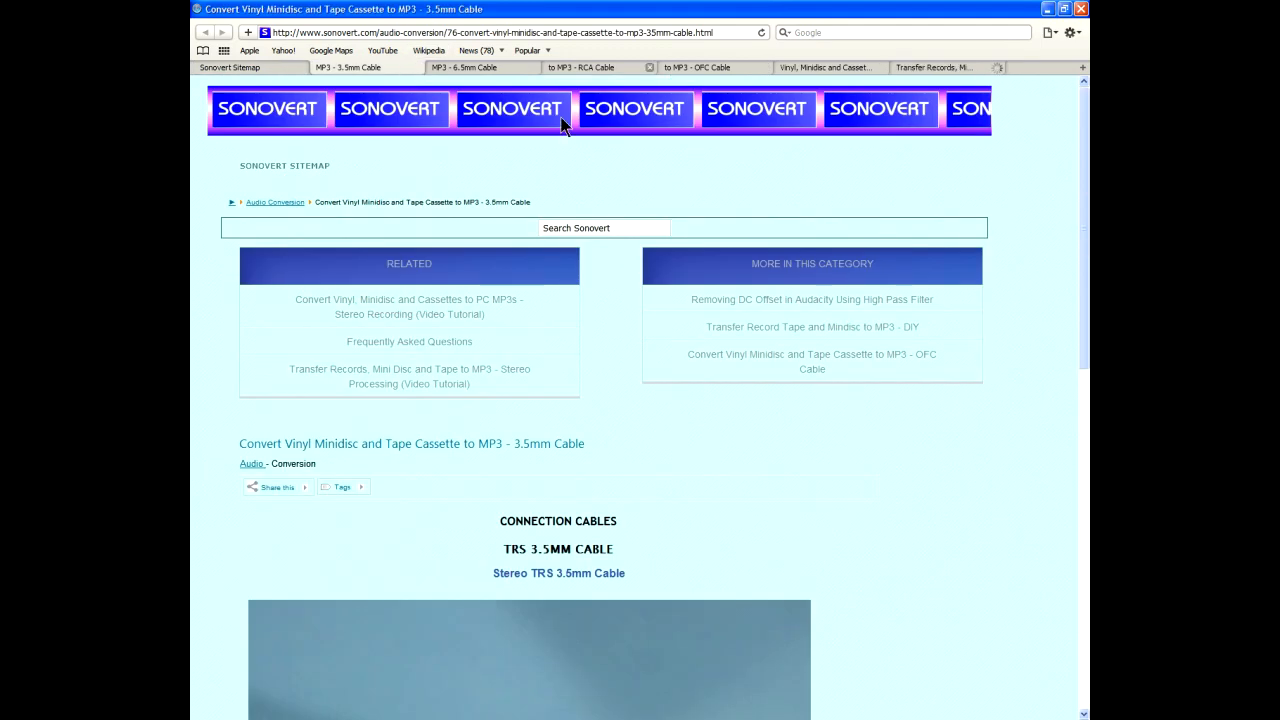
scroll(560, 116, down, 5)
scroll(566, 171, up, 1)
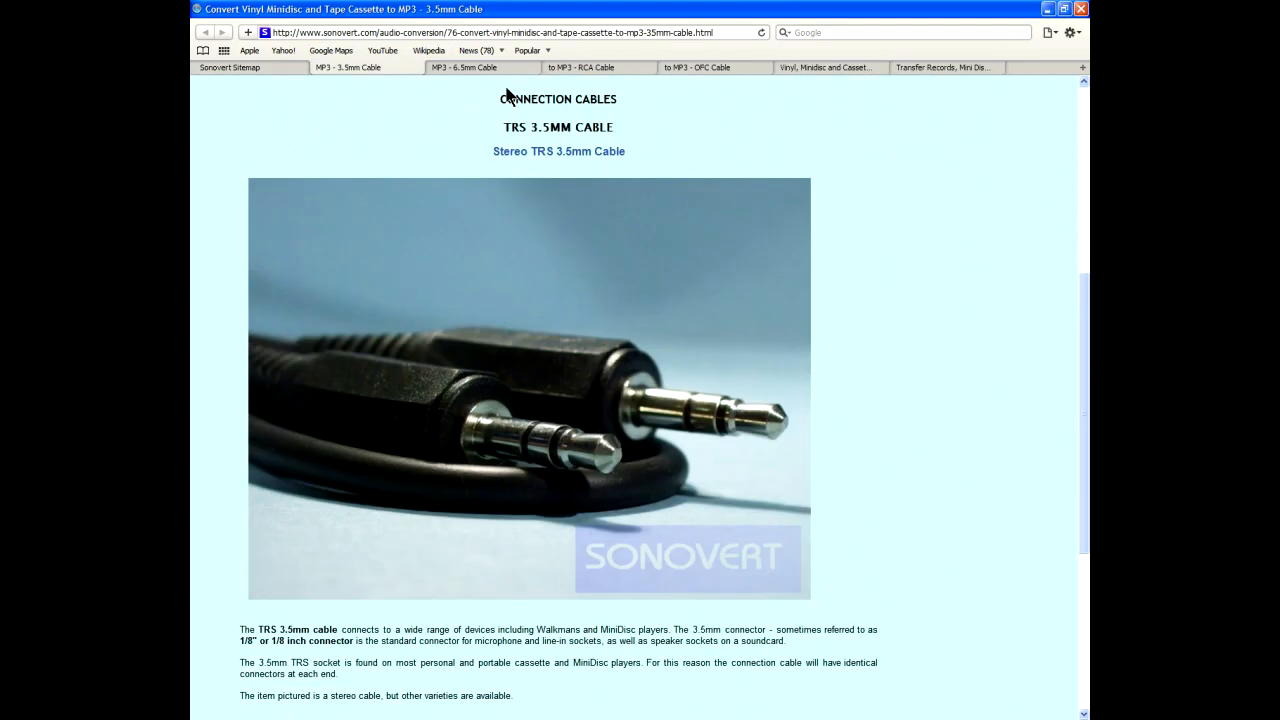
click(498, 66)
scroll(638, 194, down, 3)
click(615, 67)
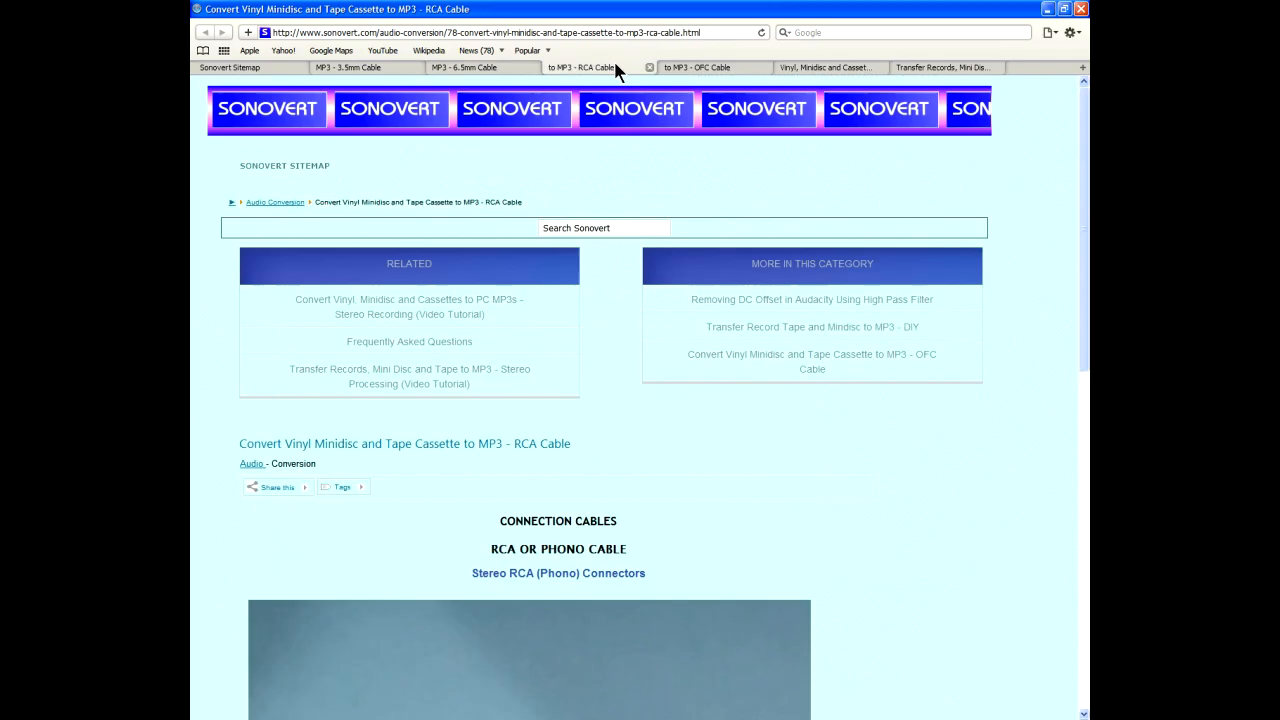
scroll(712, 377, down, 3)
click(728, 68)
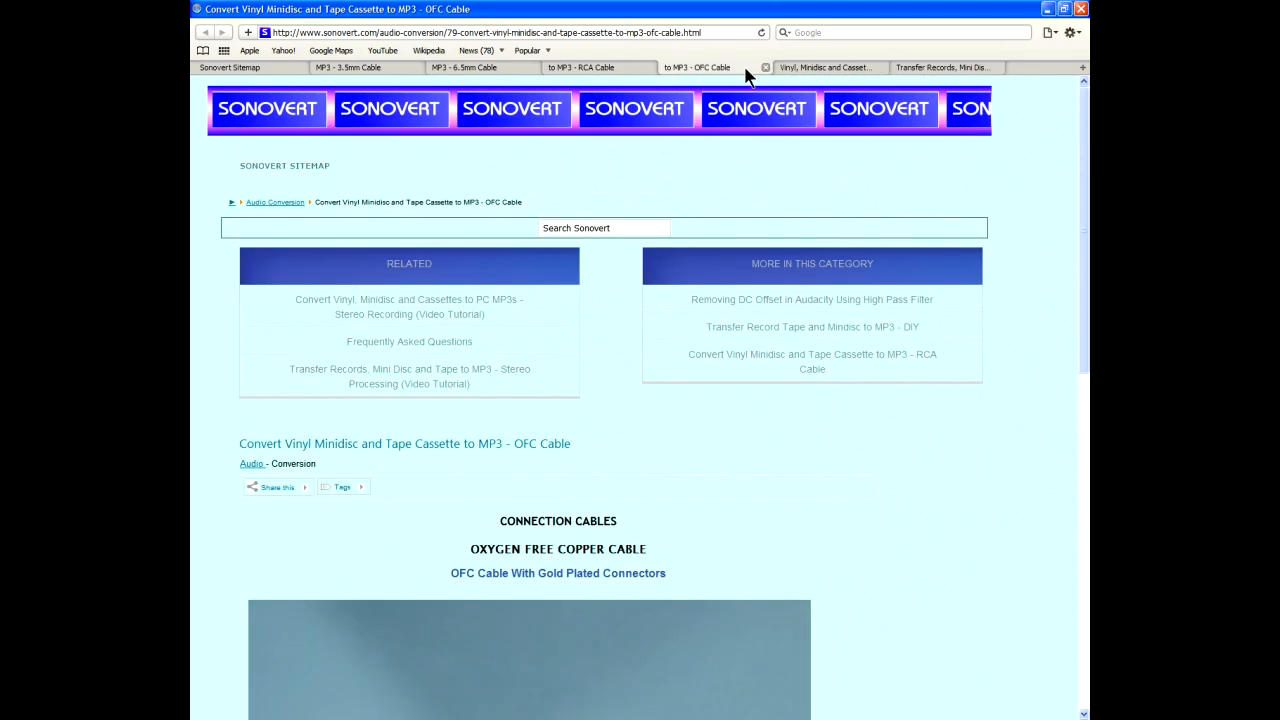
View the Stereo Recording and Stereo Processing video tutorial pages on converting vinyl, minidisc and tape to MP3.
click(805, 68)
scroll(855, 198, down, 3)
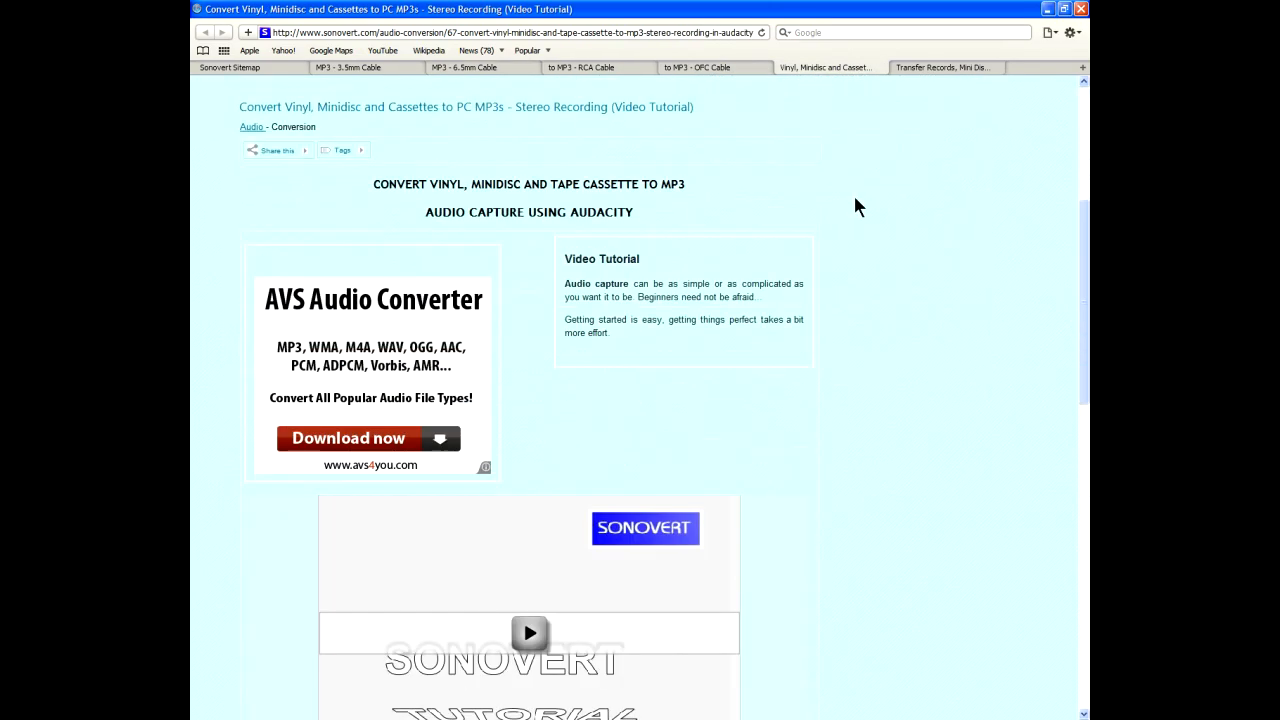
scroll(855, 200, down, 8)
scroll(854, 209, up, 5)
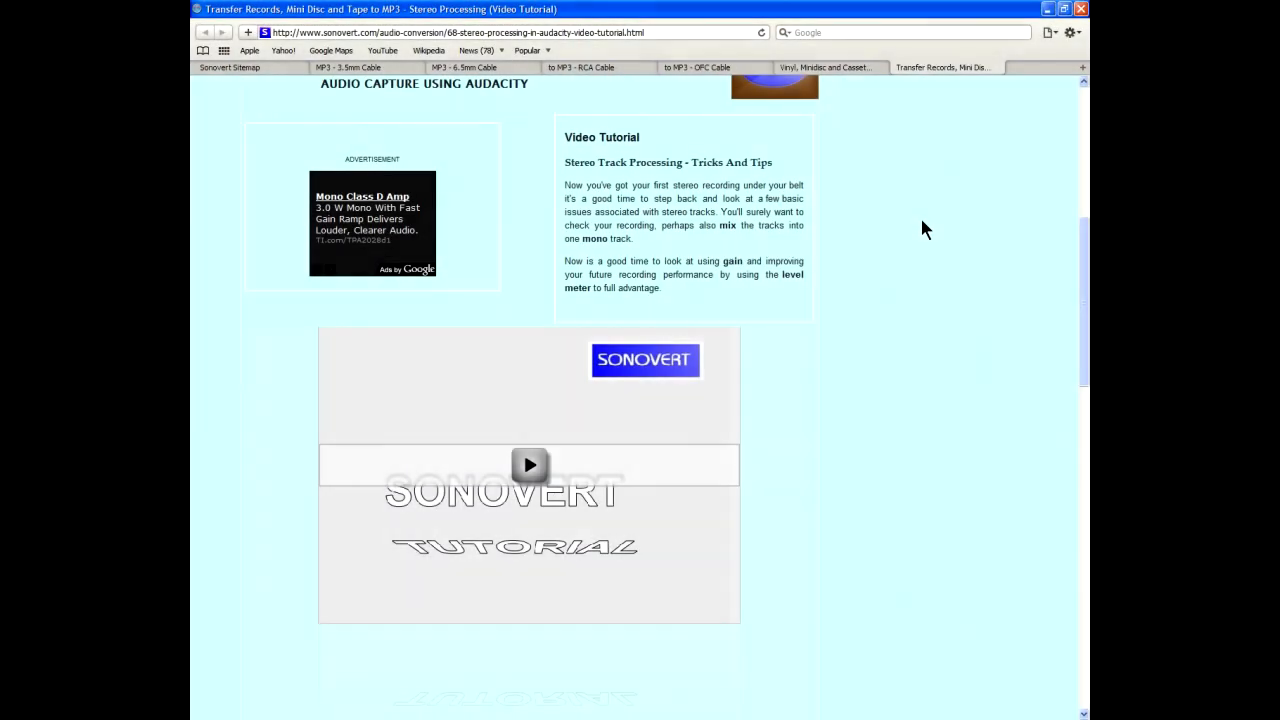
scroll(919, 218, up, 3)
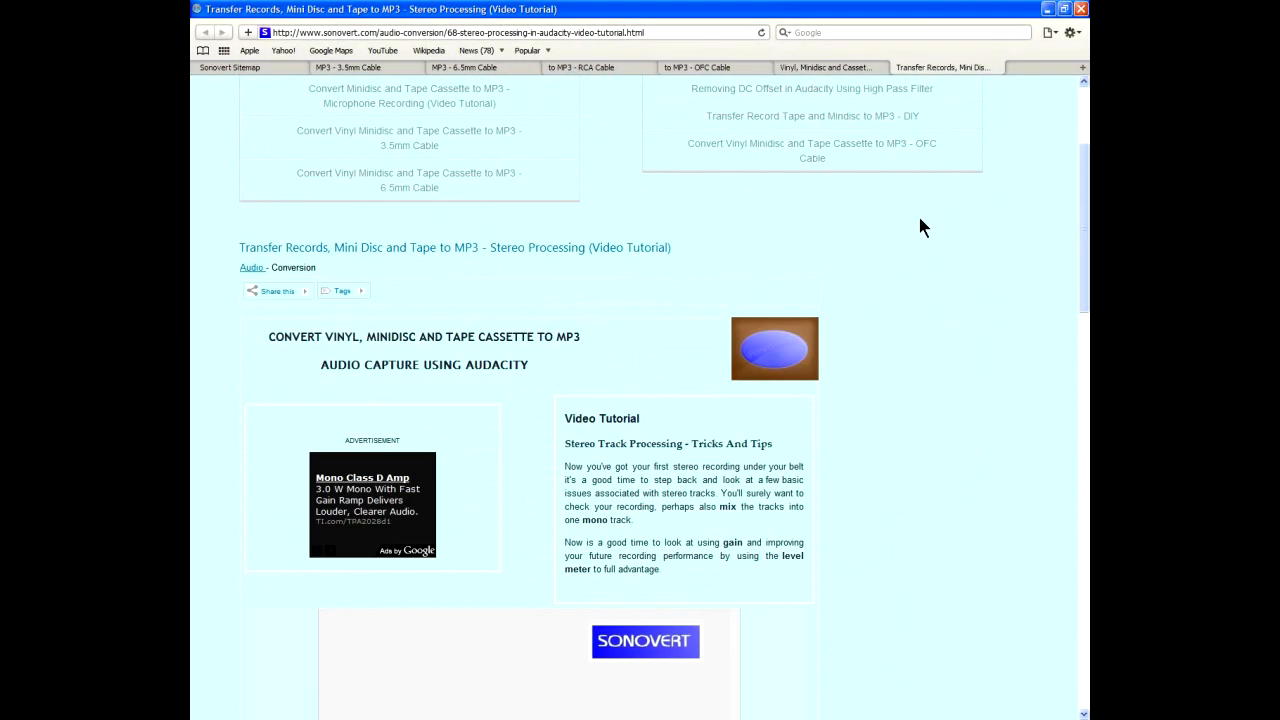
scroll(917, 213, up, 2)
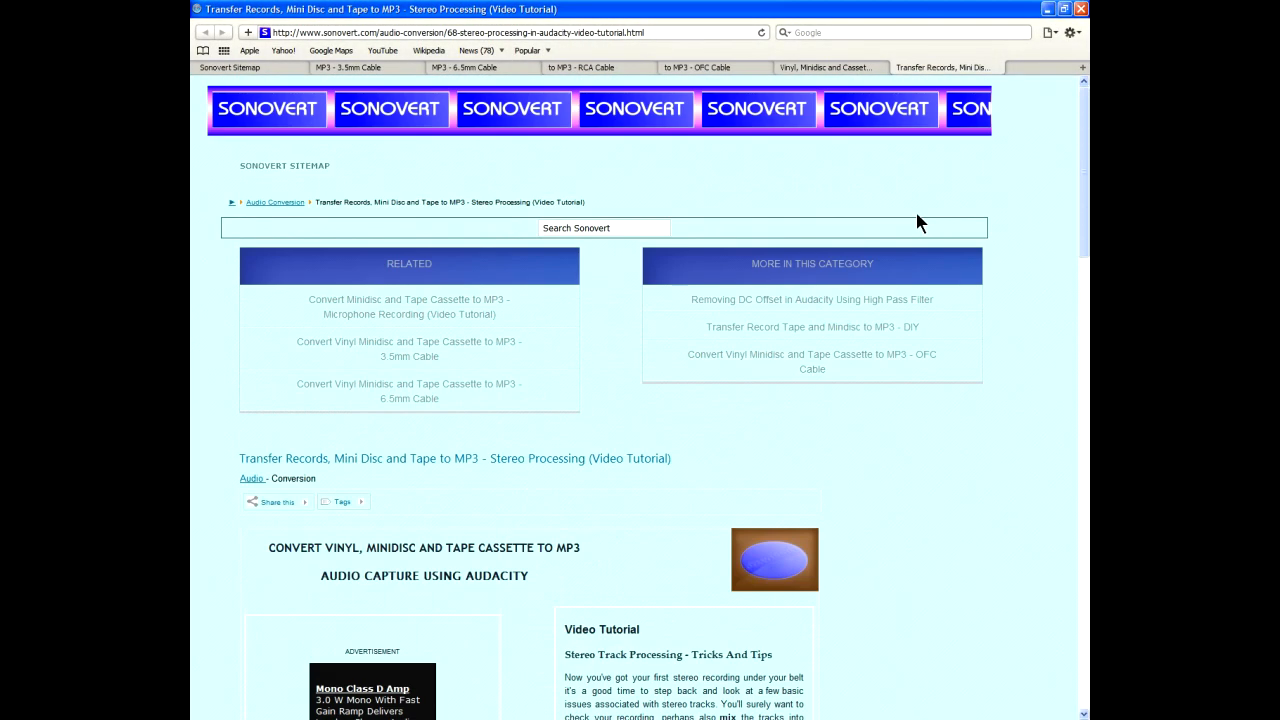
Revisit the opened cable articles and the Stereo Processing tutorial, finishing with the OFC and RCA cable pages.
click(862, 70)
click(672, 72)
click(610, 68)
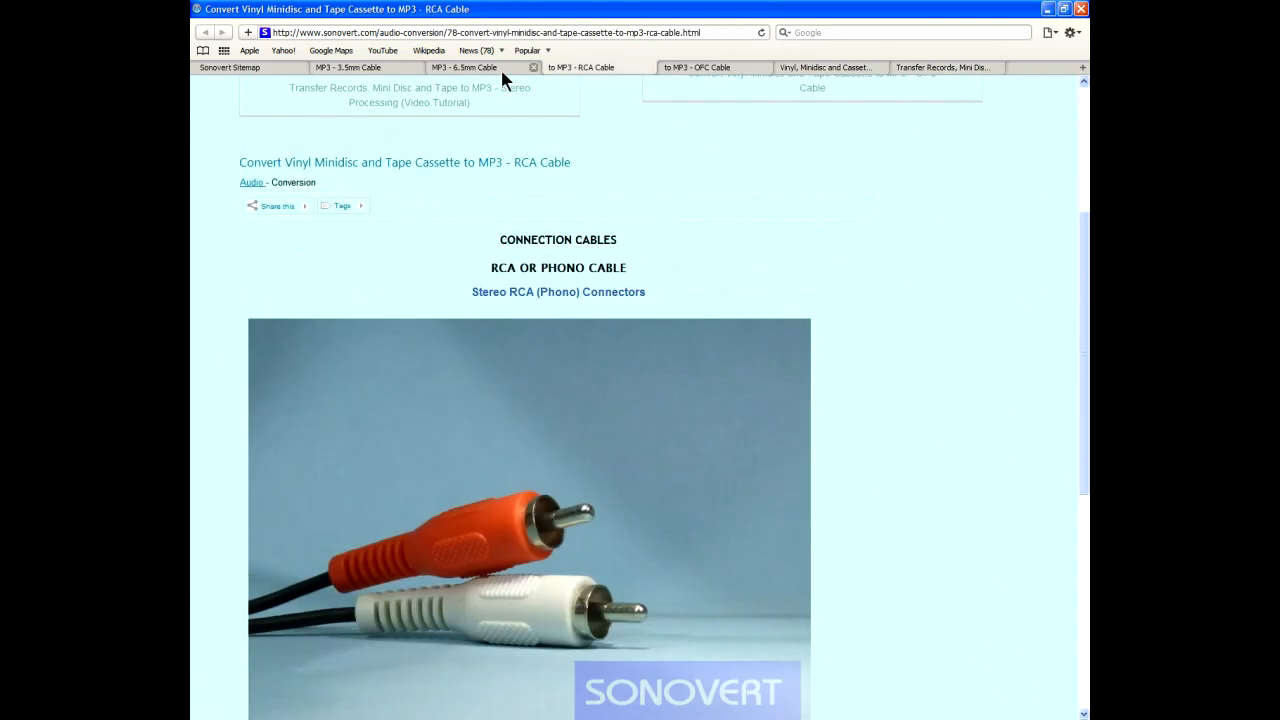
click(498, 68)
click(349, 68)
click(946, 68)
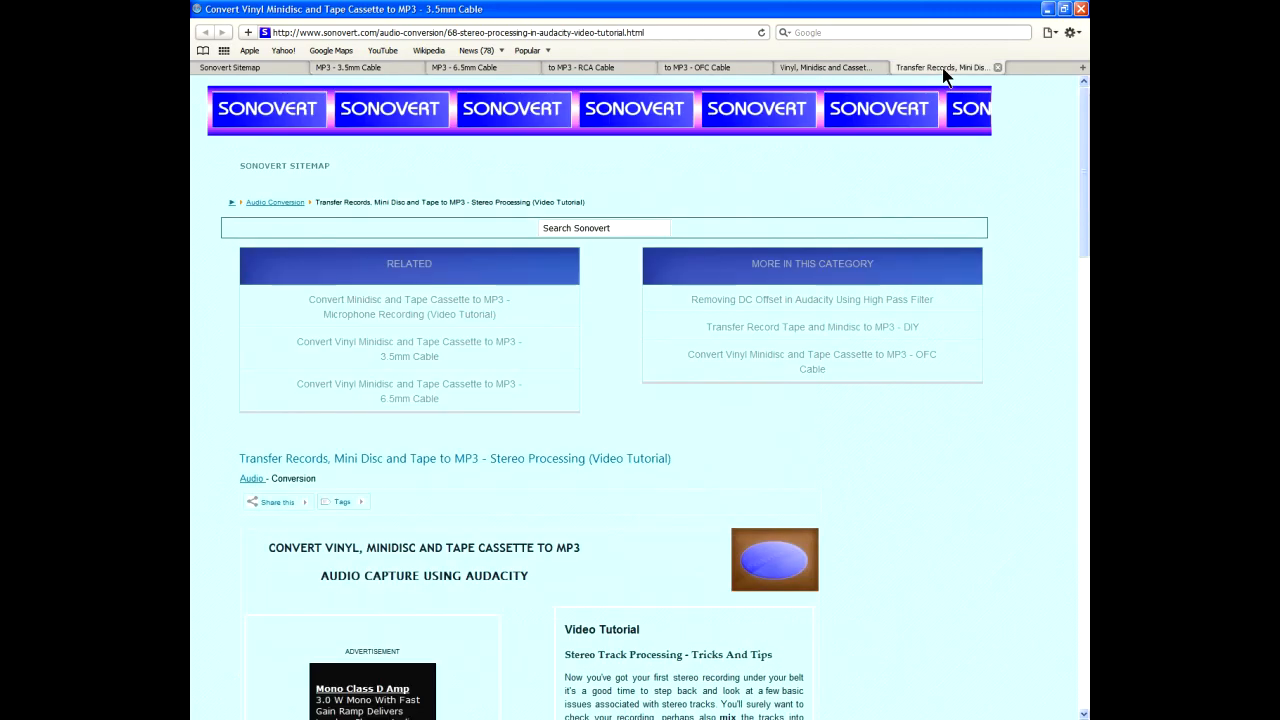
scroll(957, 277, down, 5)
scroll(957, 265, down, 3)
scroll(958, 260, up, 7)
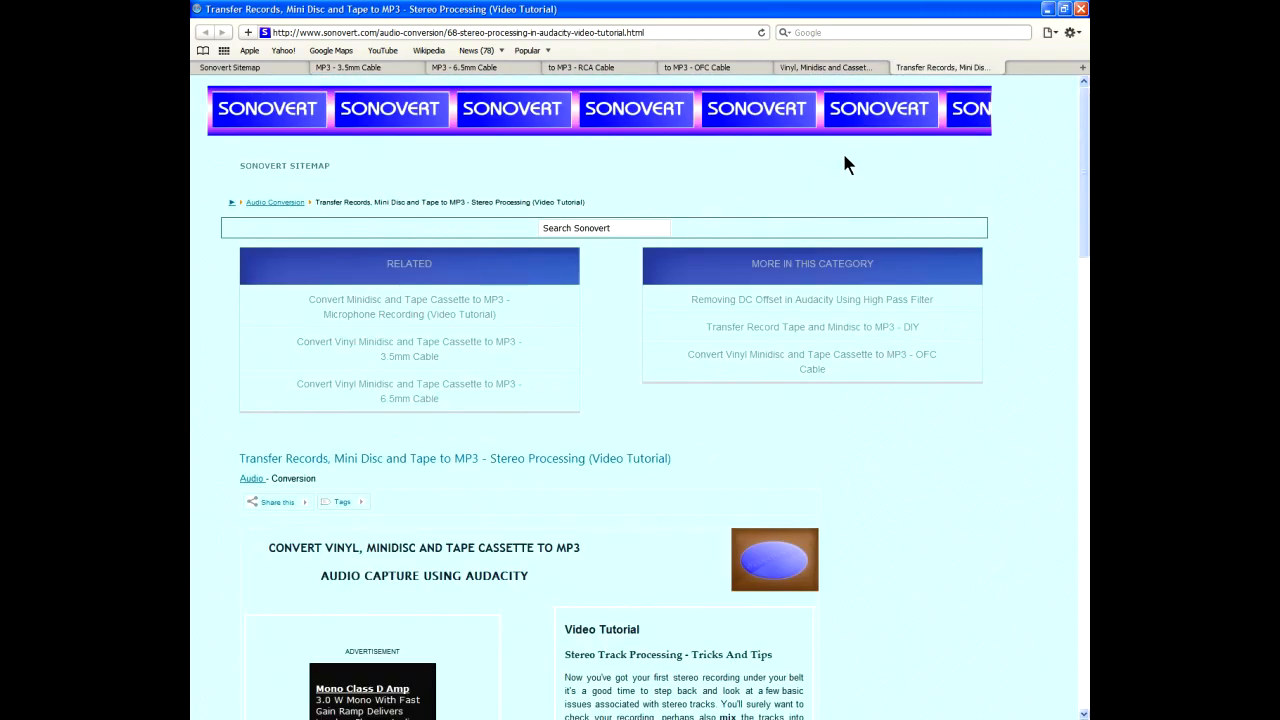
click(705, 68)
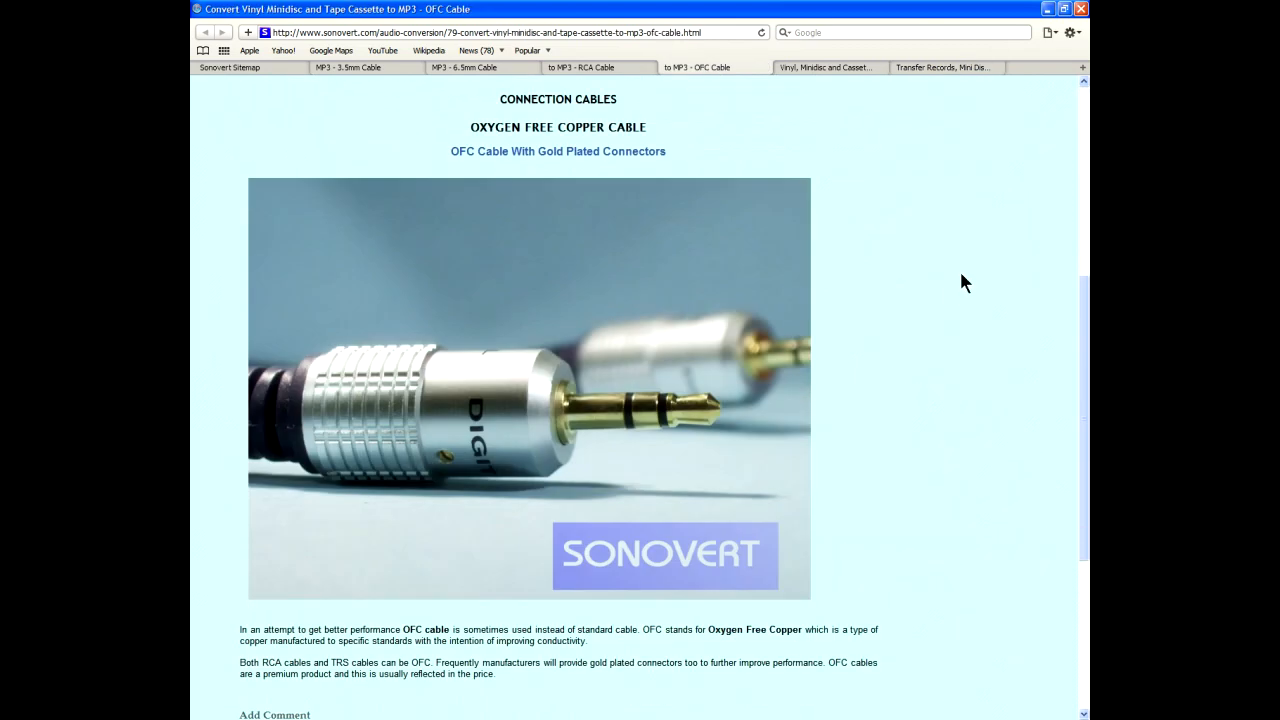
scroll(783, 331, up, 1)
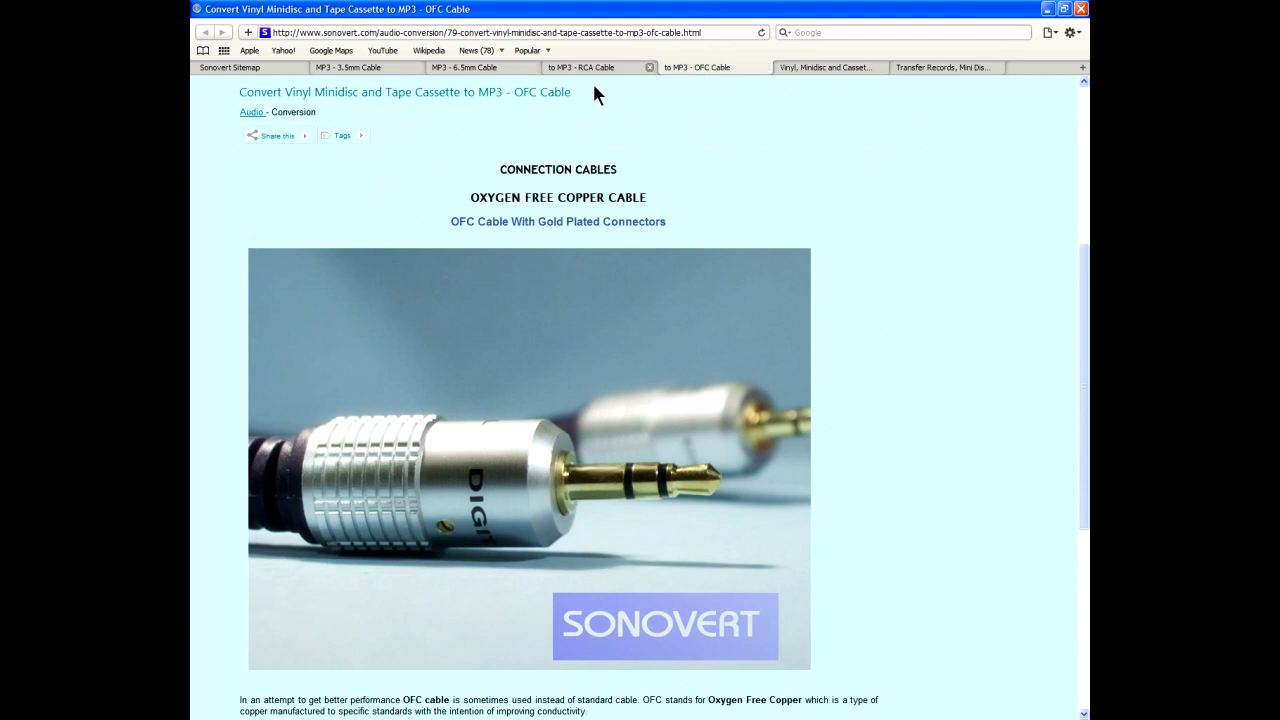
click(595, 68)
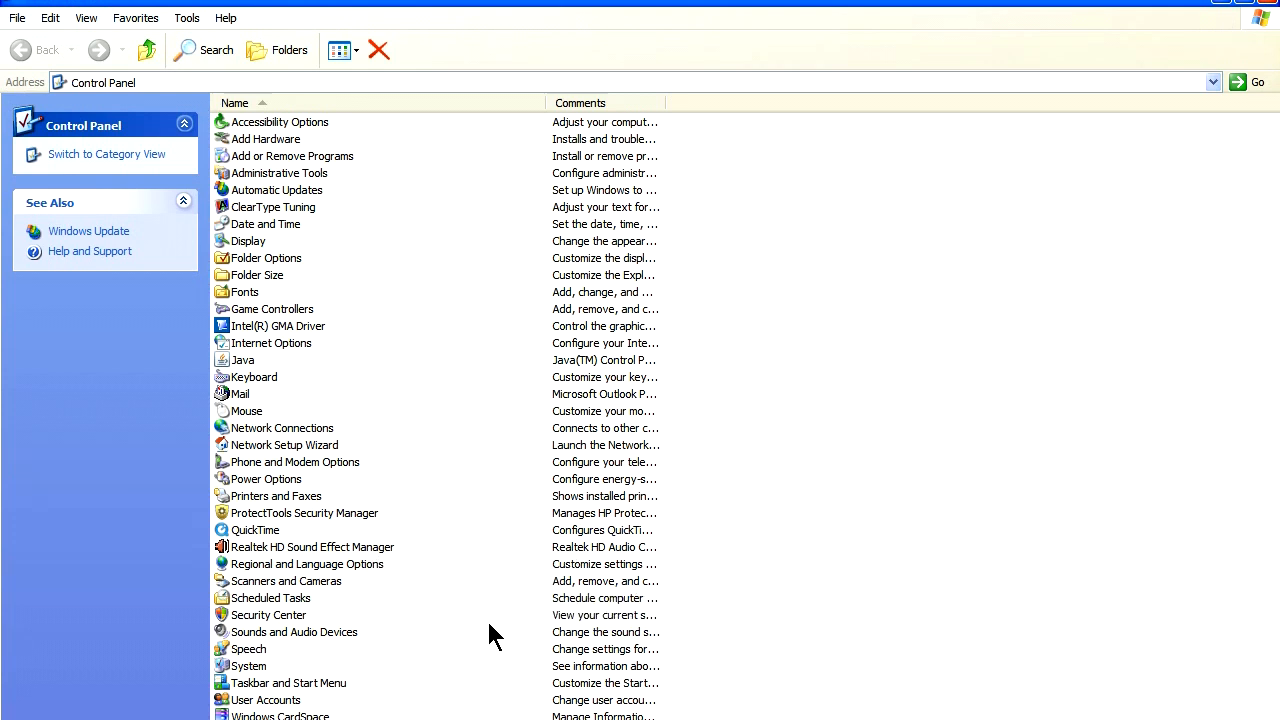
In Control Panel, open the Sounds and Audio Devices properties and bring up the advanced device volume mixer.
double_click(334, 634)
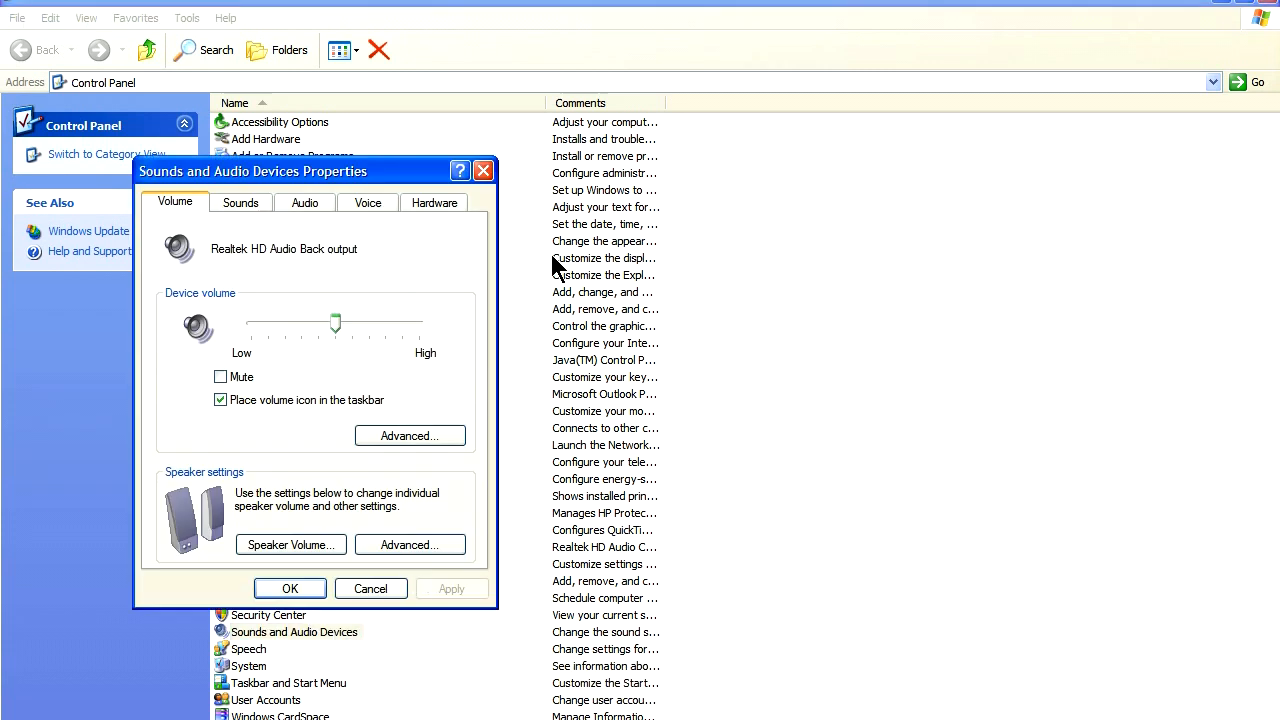
drag(295, 172, 643, 168)
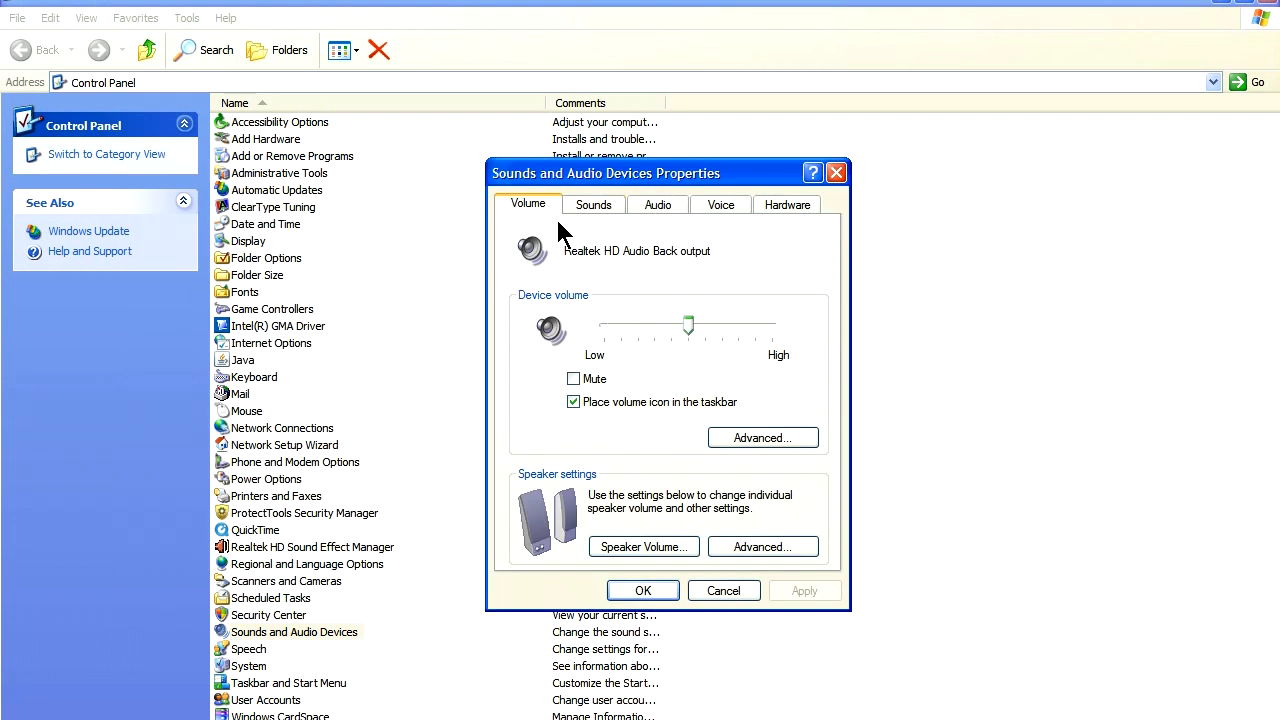
click(757, 440)
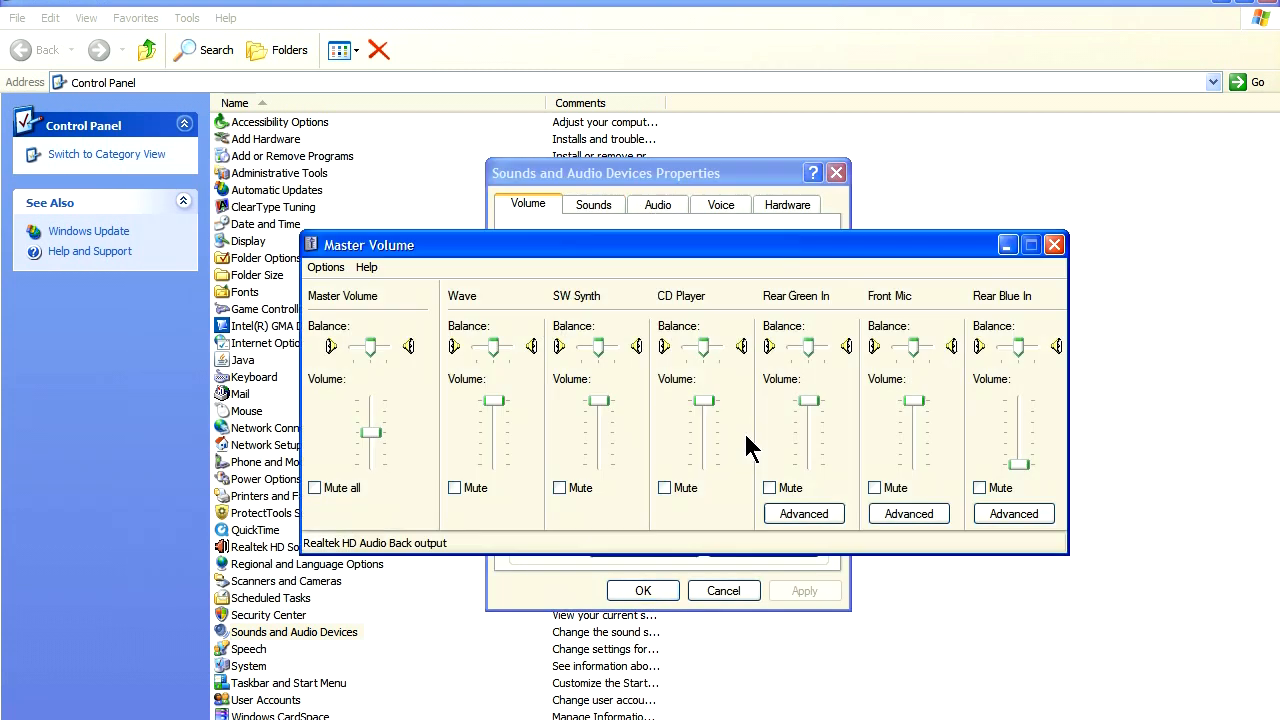
Change the volume mixer's device to Realtek HD Audio Back input to show its recording controls.
click(326, 267)
click(340, 289)
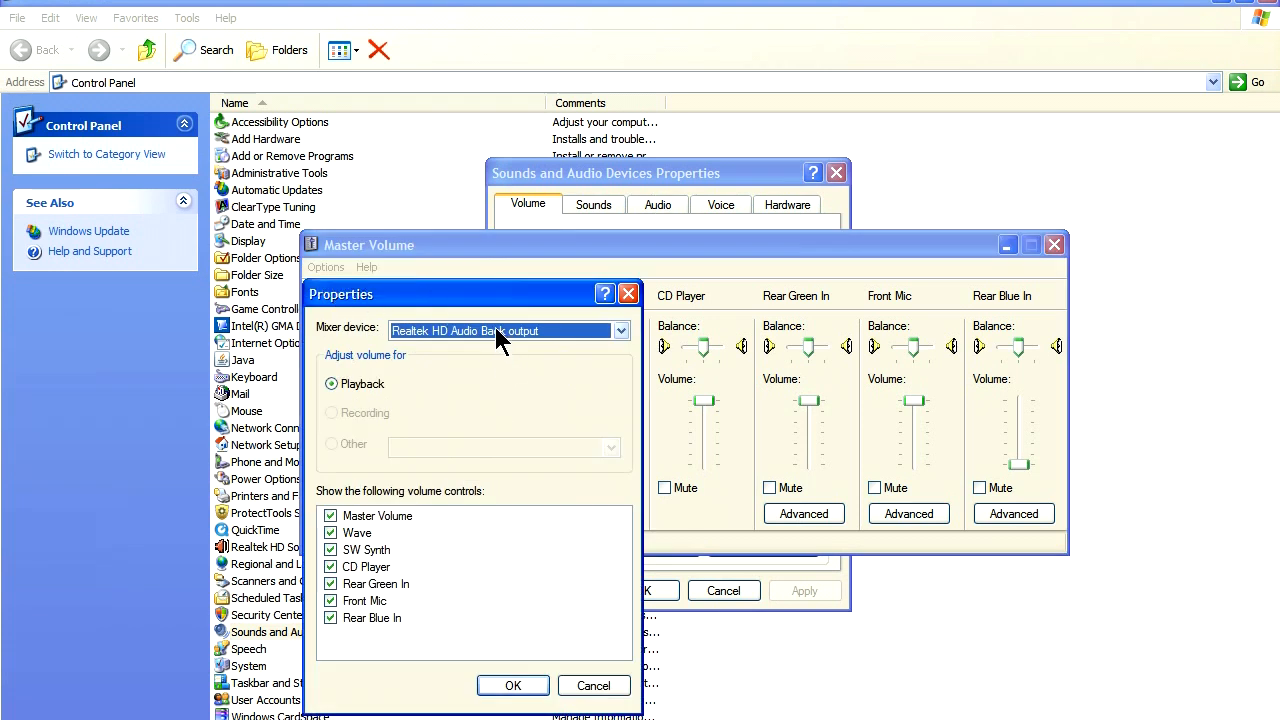
click(495, 329)
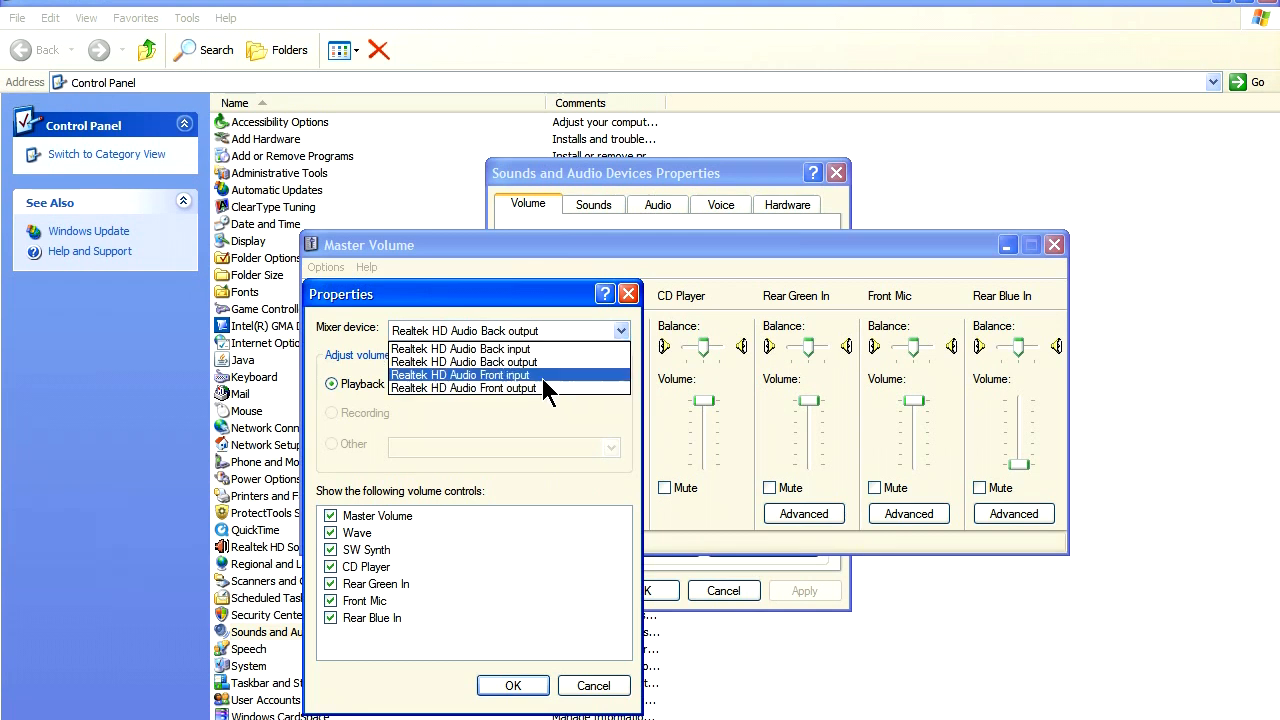
click(480, 352)
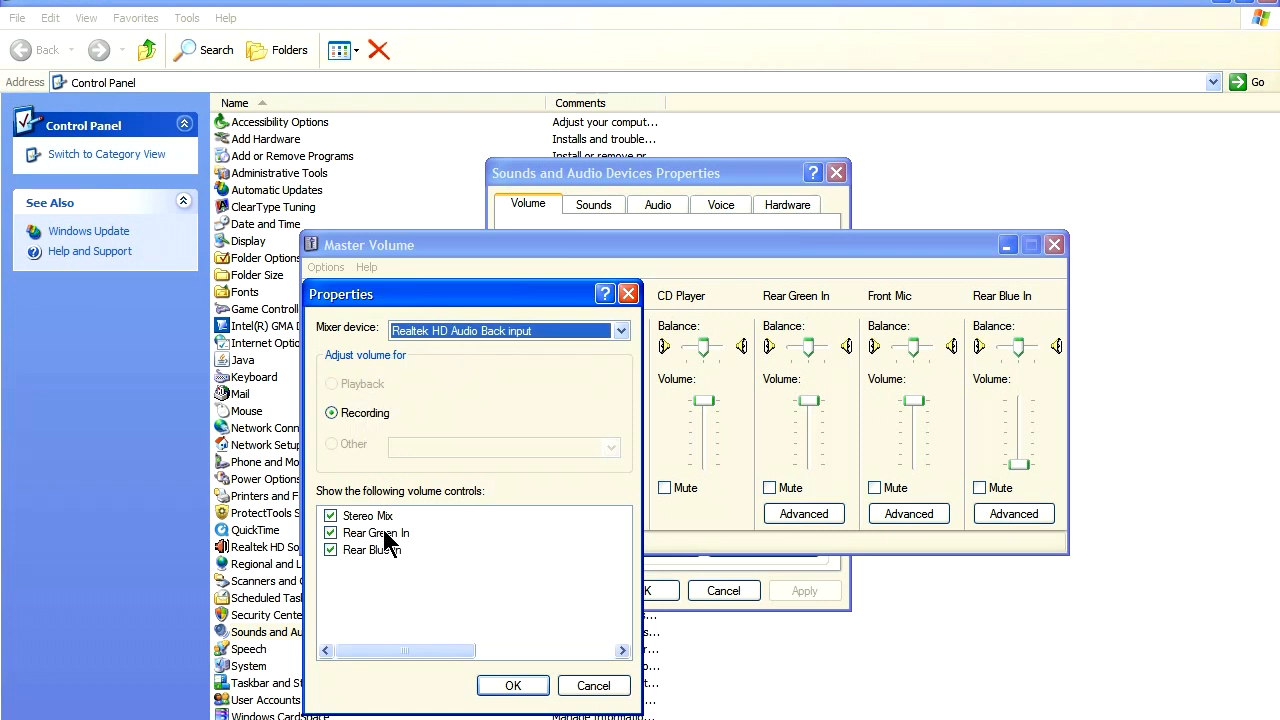
click(508, 686)
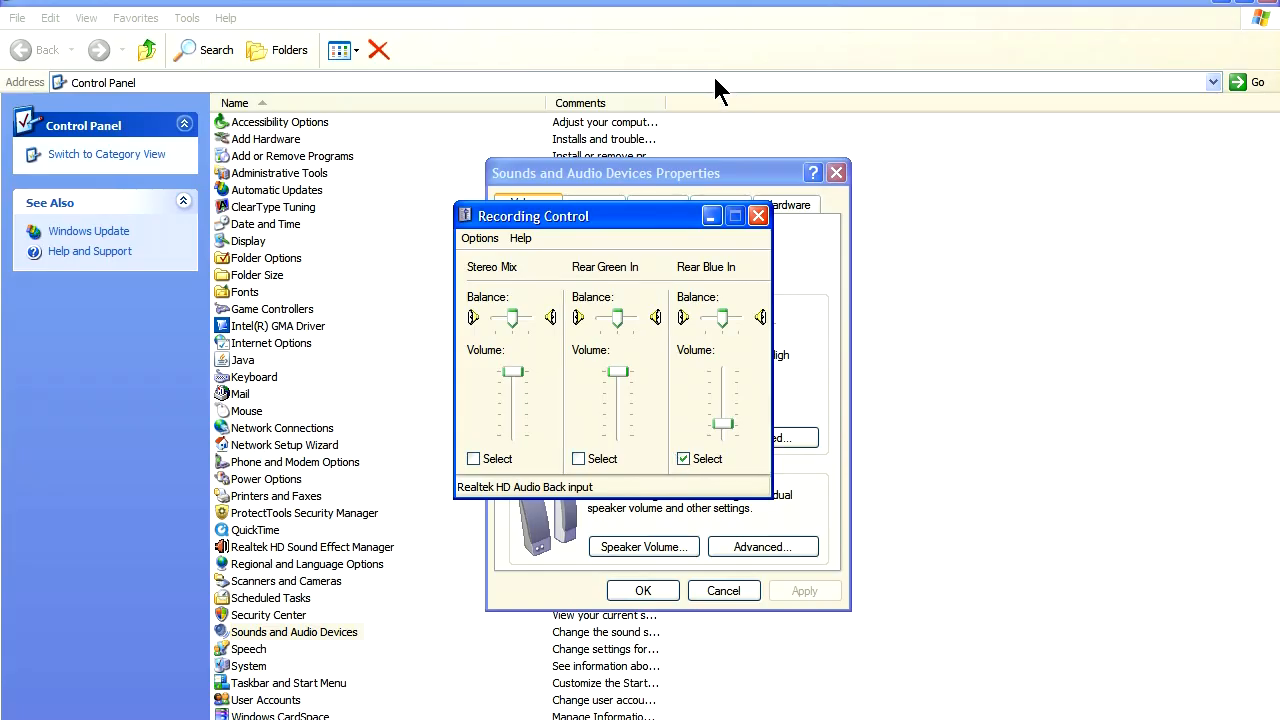
Move the Recording Control window aside and raise the Rear Blue In recording volume to slightly below the middle.
drag(660, 230, 889, 267)
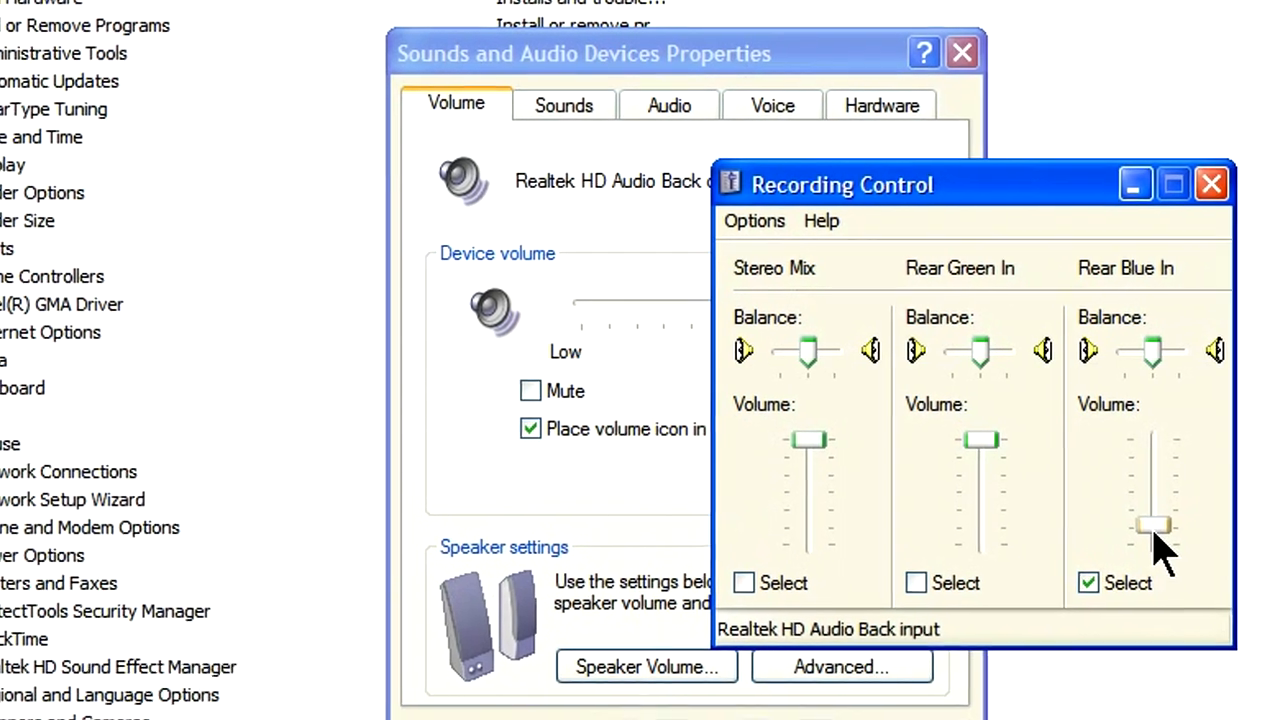
drag(1075, 502, 1082, 474)
drag(1185, 500, 1205, 520)
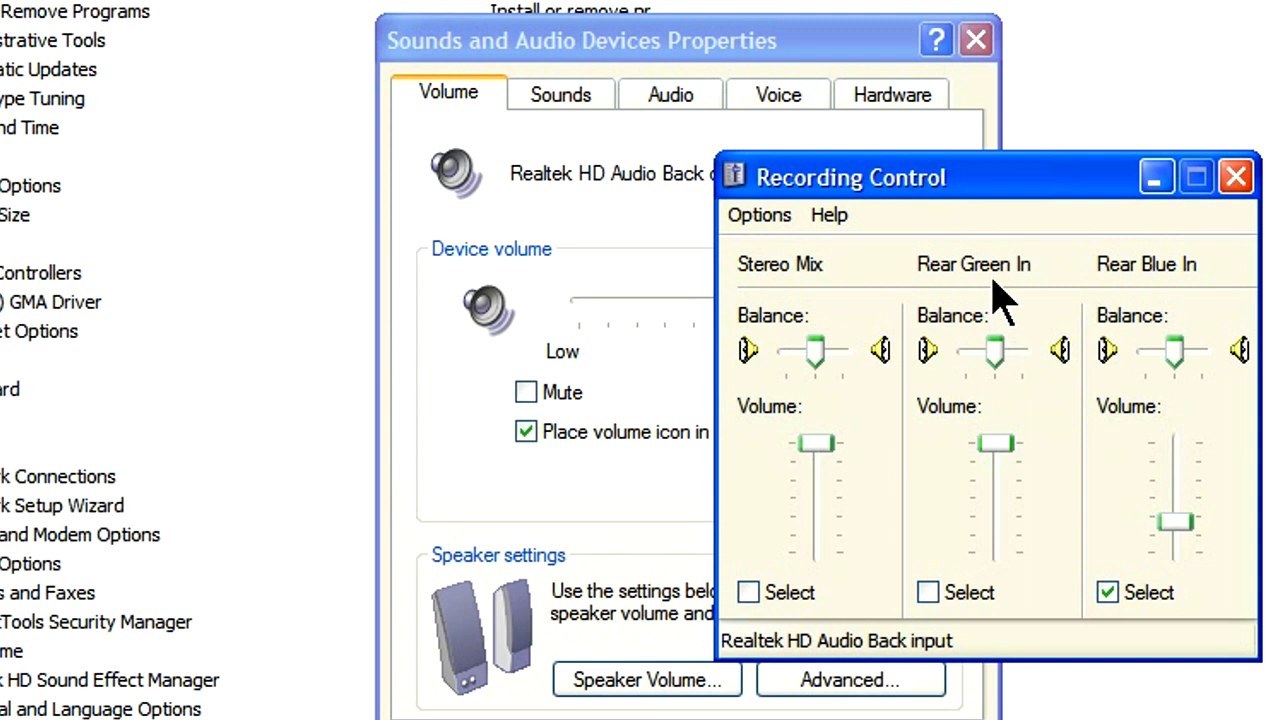
drag(1180, 524, 1181, 495)
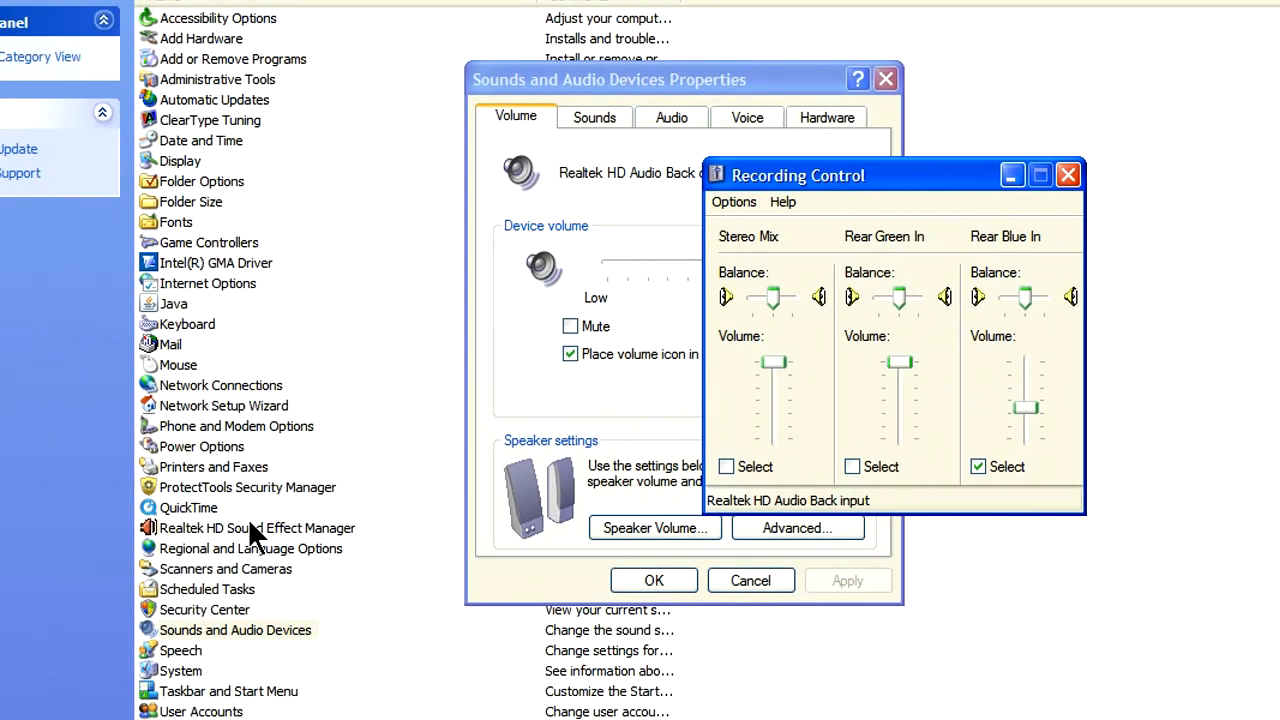
Open the Realtek HD Sound Effect Manager, show its Audio I/O settings and toggle Retasking Enabled off and back on.
double_click(249, 528)
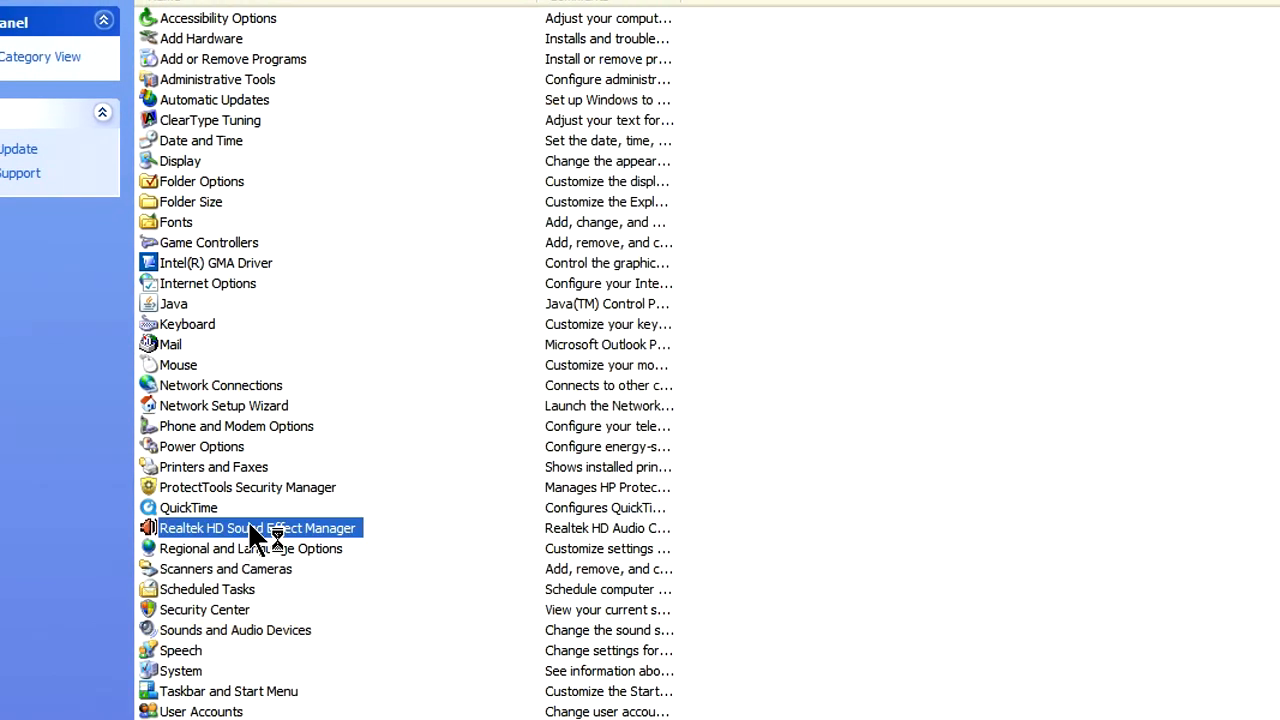
drag(822, 208, 793, 144)
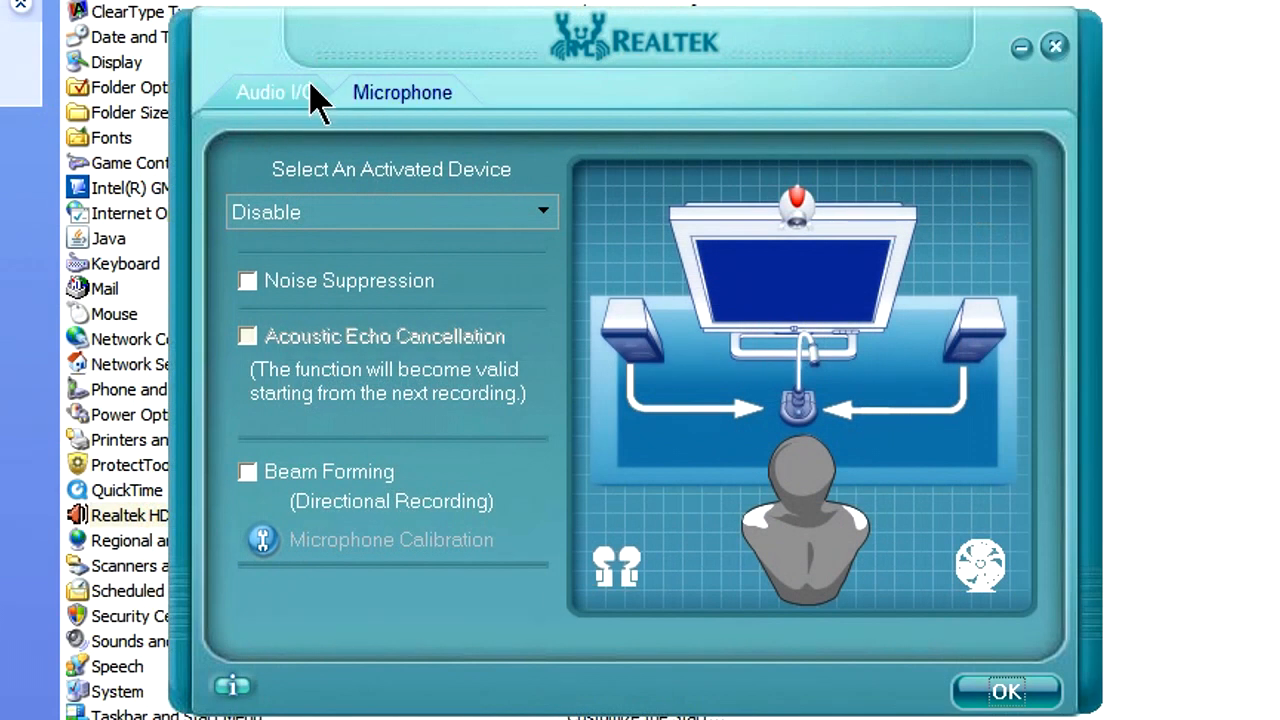
click(297, 103)
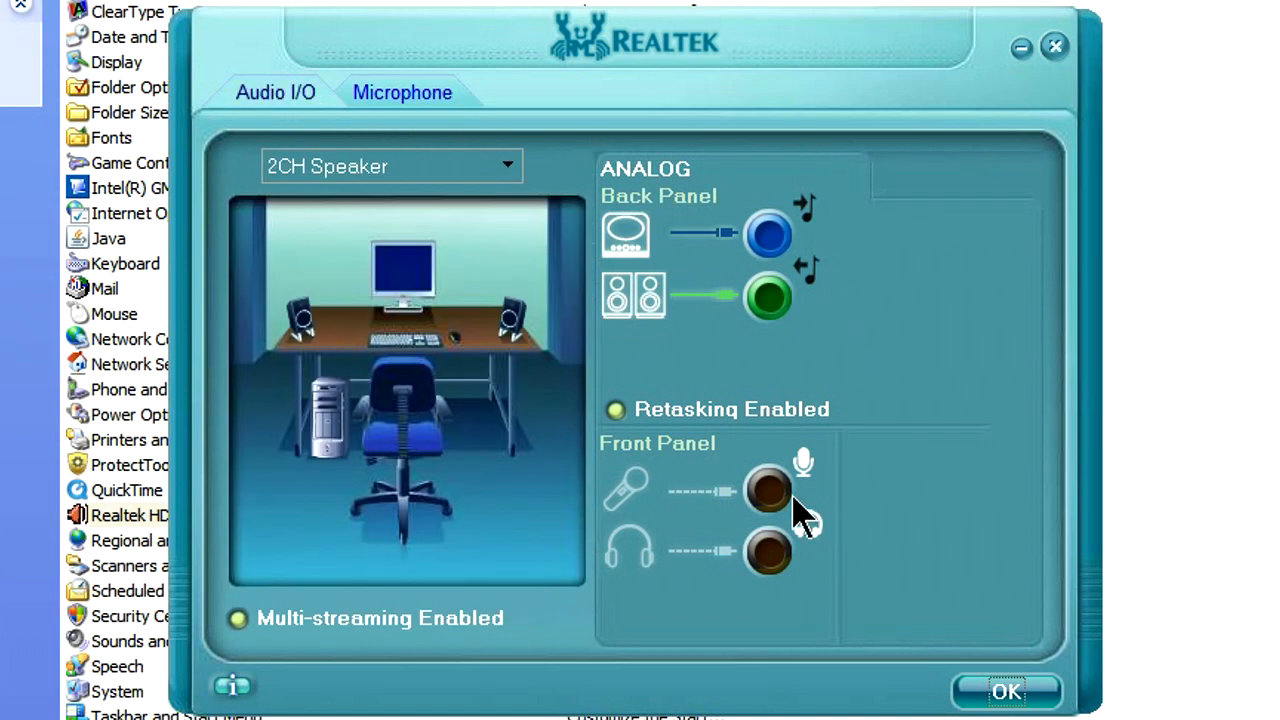
click(615, 412)
click(616, 413)
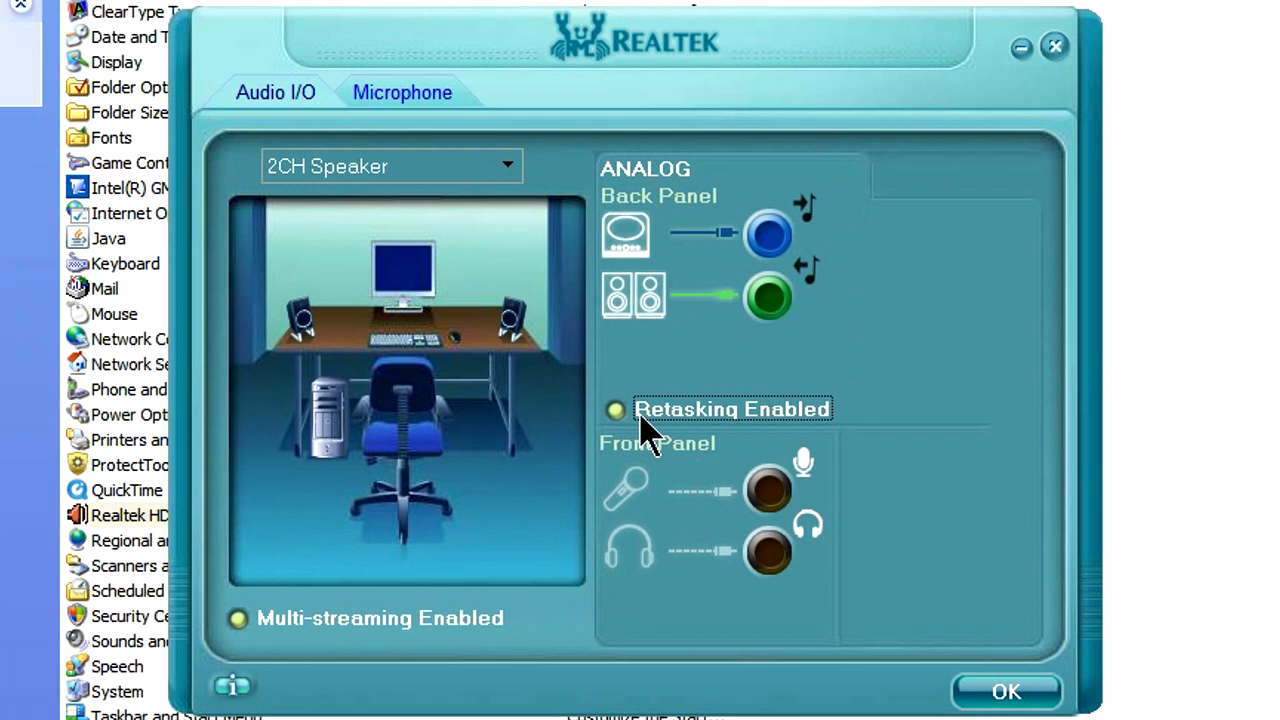
Set the connected device for the blue back-panel jack to Line In after trying Mic In, and confirm the choice.
click(624, 250)
click(184, 232)
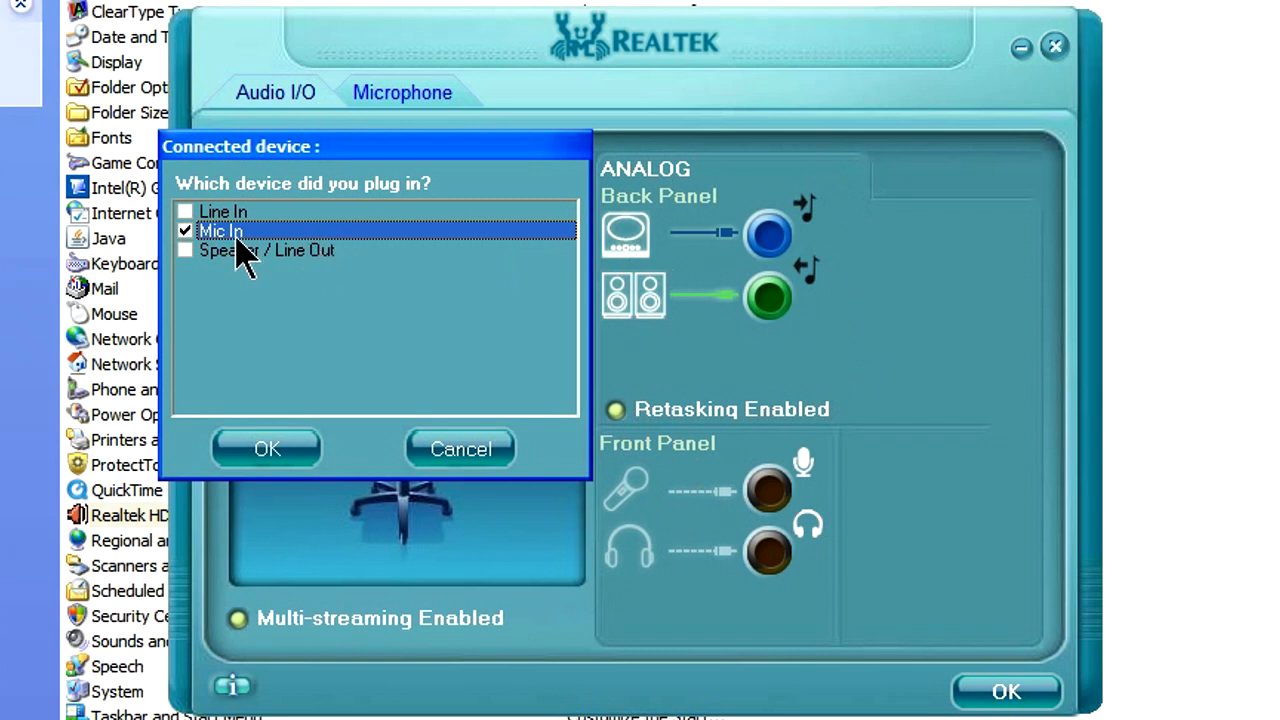
click(216, 211)
click(184, 212)
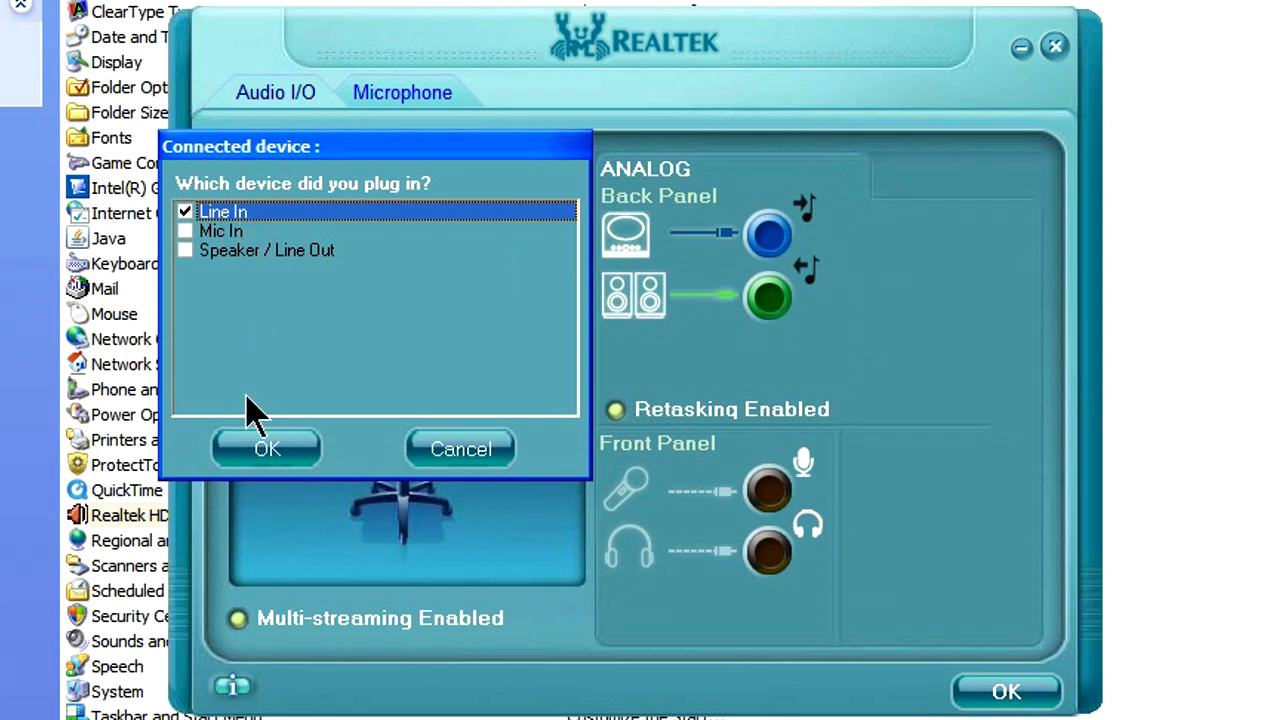
click(267, 450)
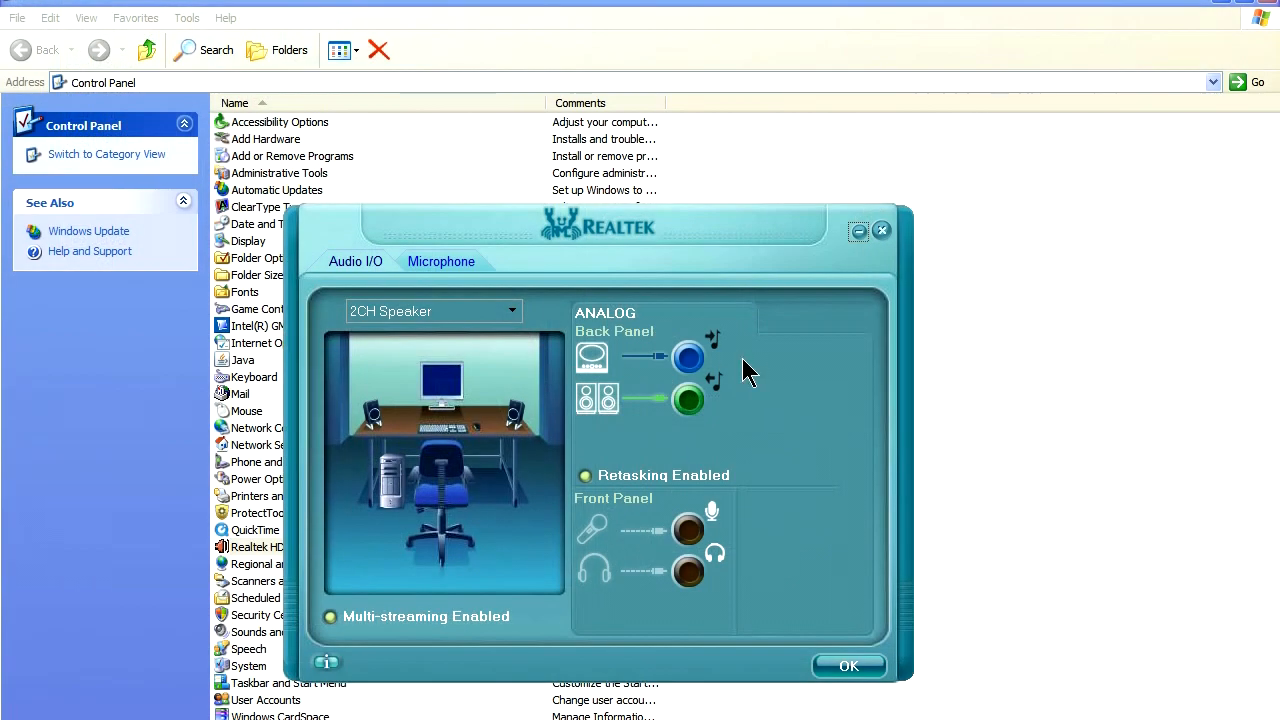
Bring up the blue back-panel jack's connected-device choices again, review them and confirm with Line In selected.
click(595, 362)
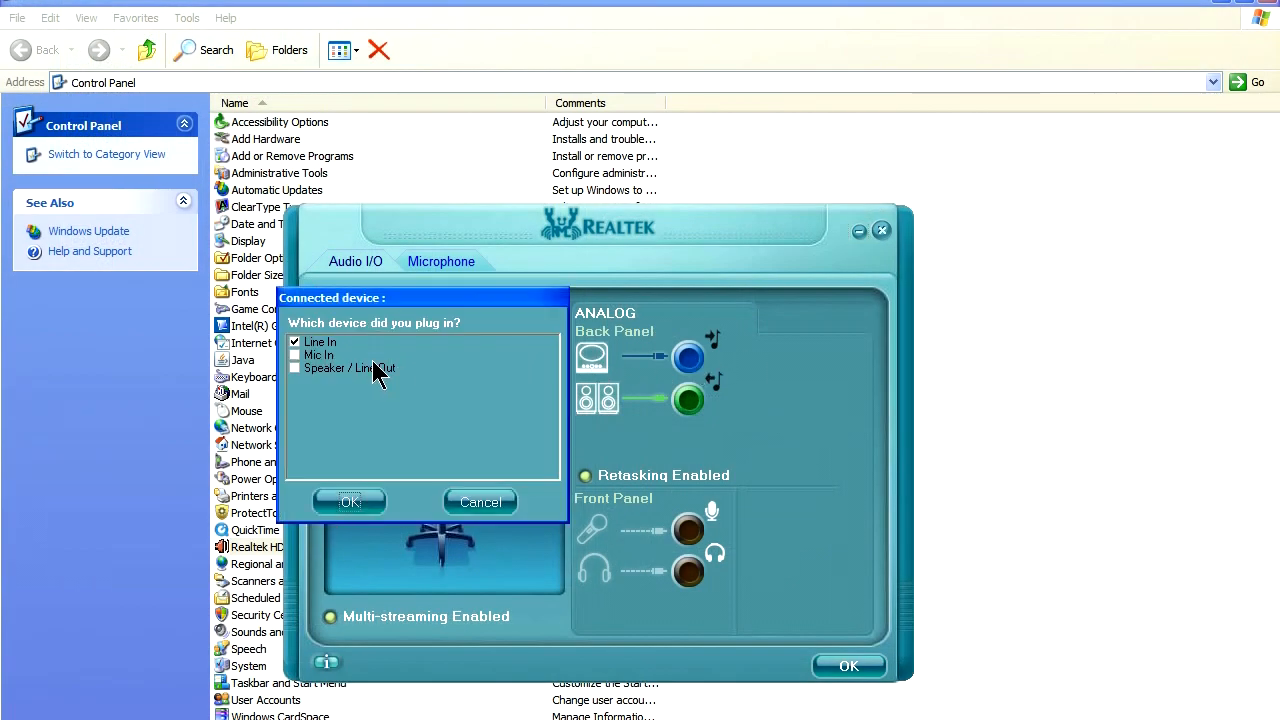
click(314, 368)
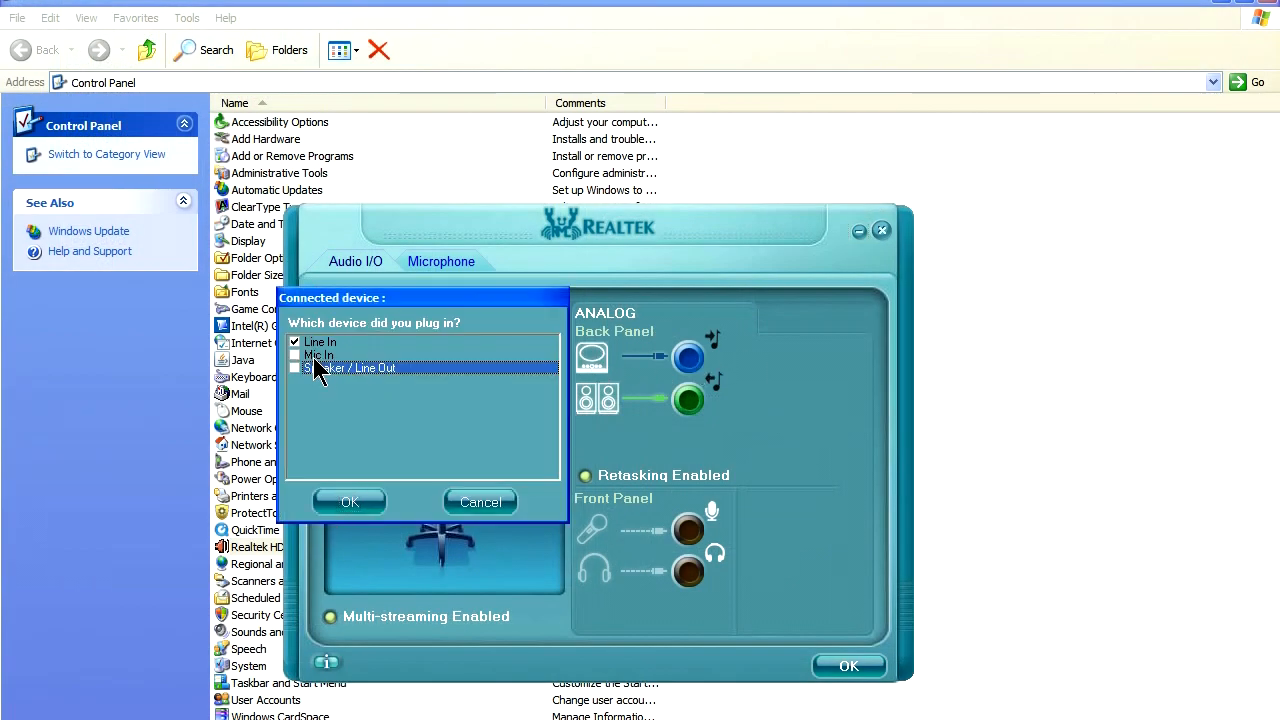
click(317, 343)
click(350, 505)
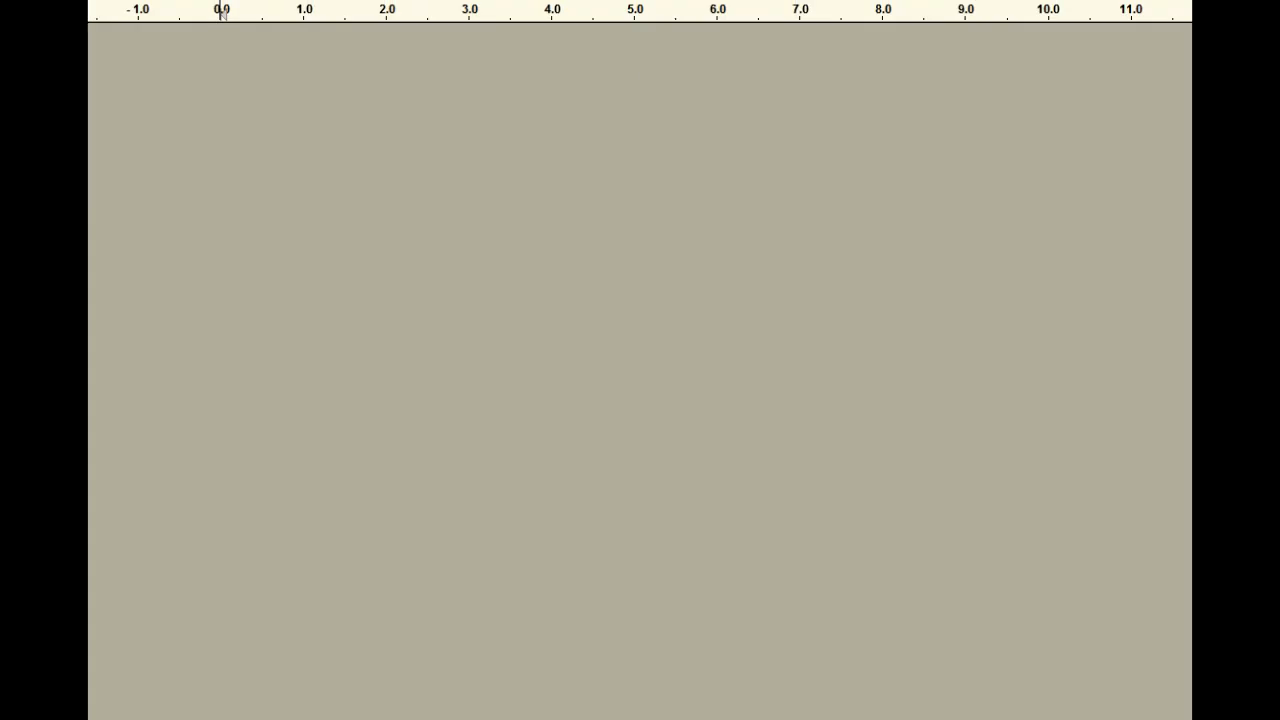
Switch to Audacity, open its device preferences and keep Realtek HD Audio Back input as the recording device.
click(140, 8)
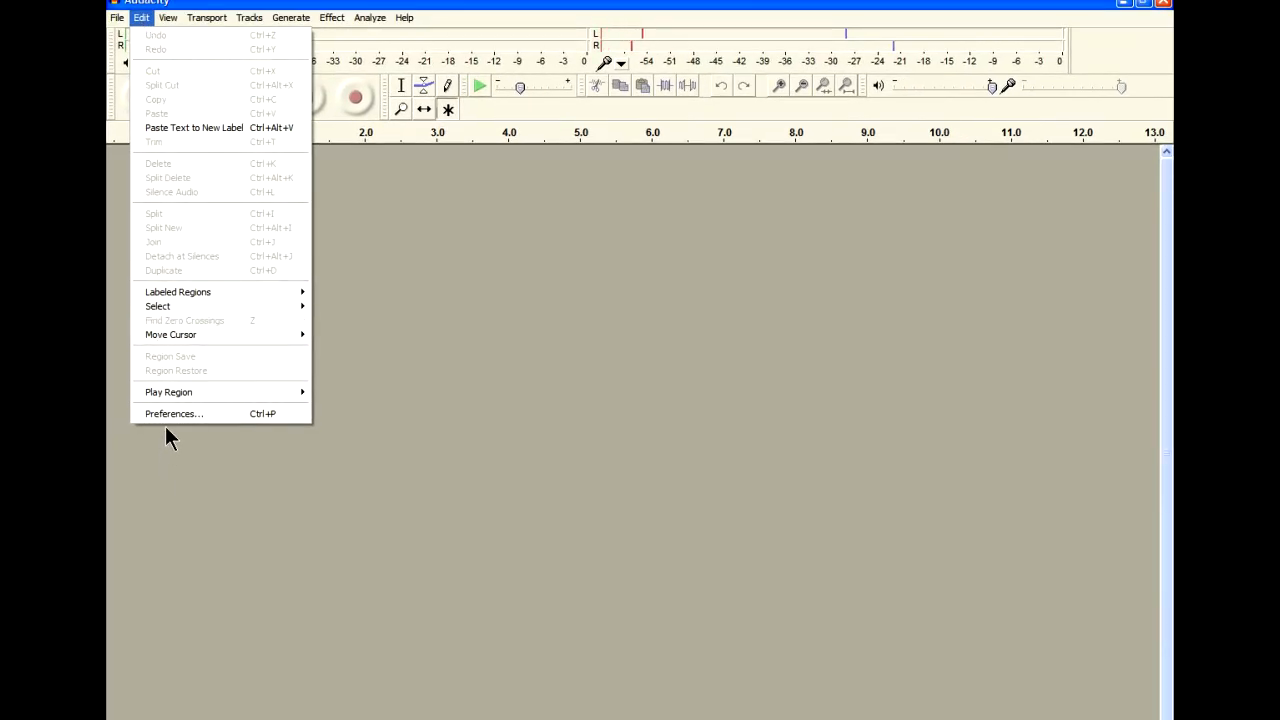
click(172, 413)
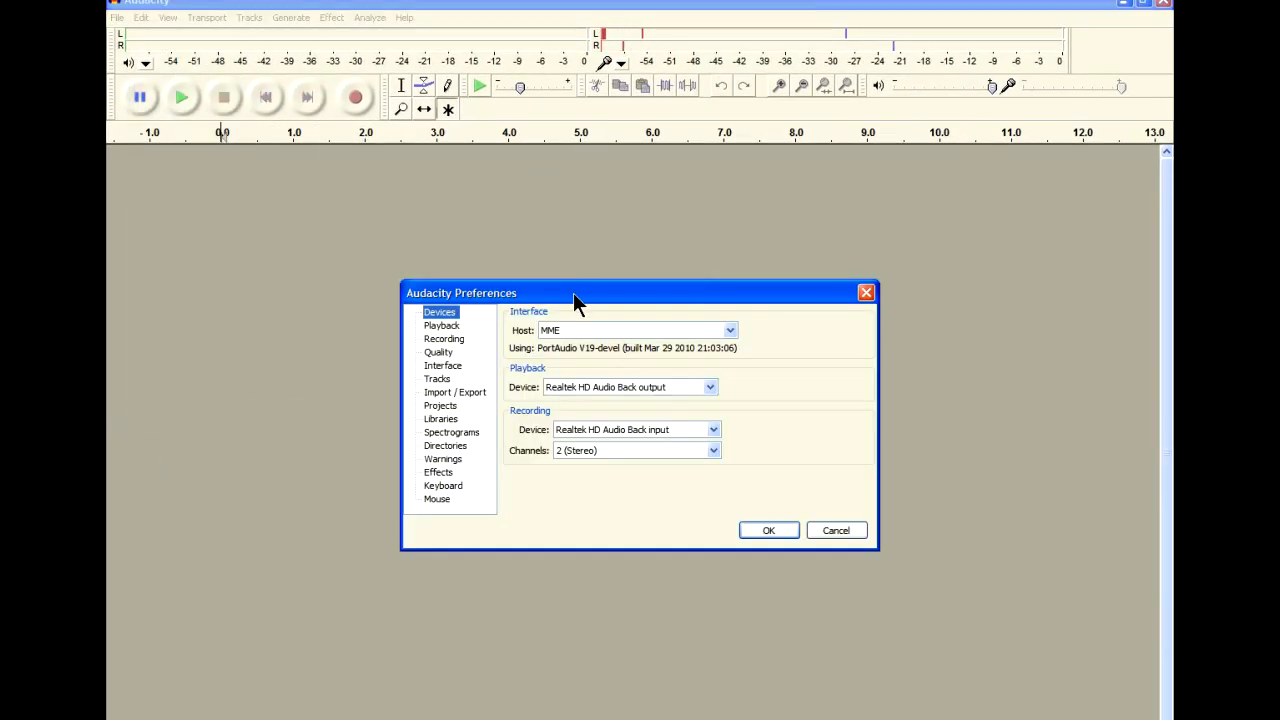
drag(573, 292, 573, 200)
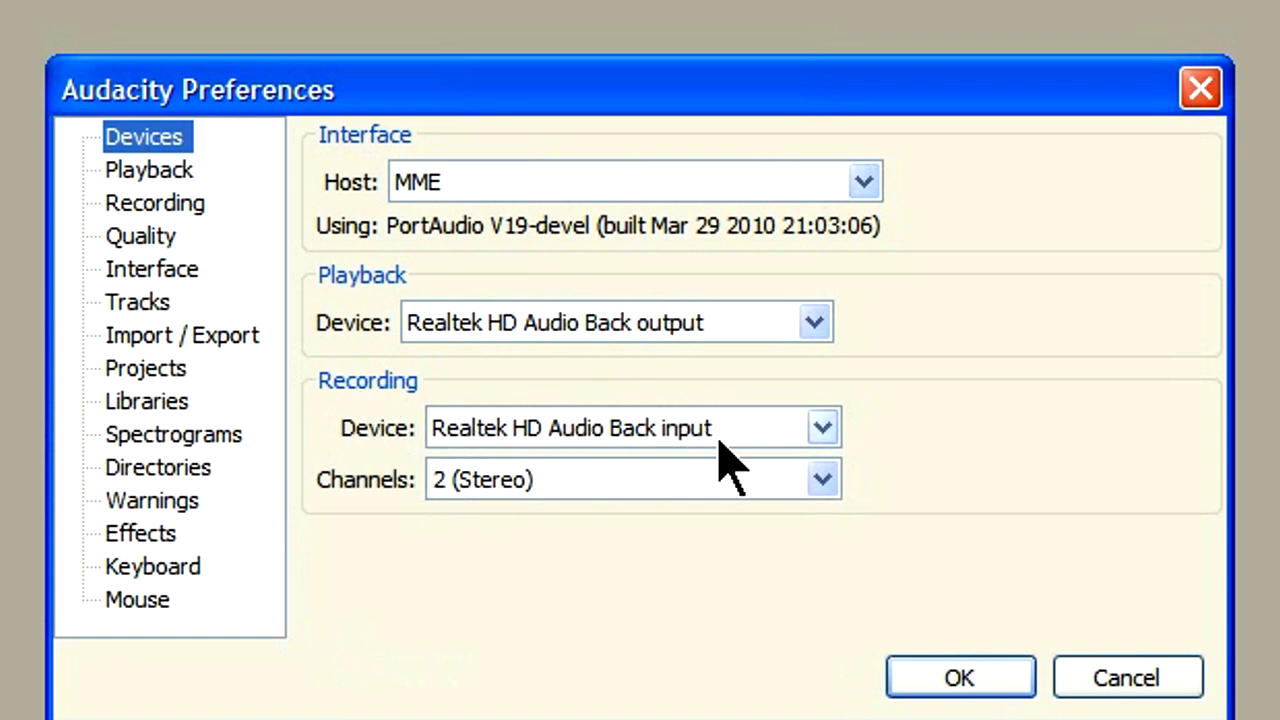
click(776, 432)
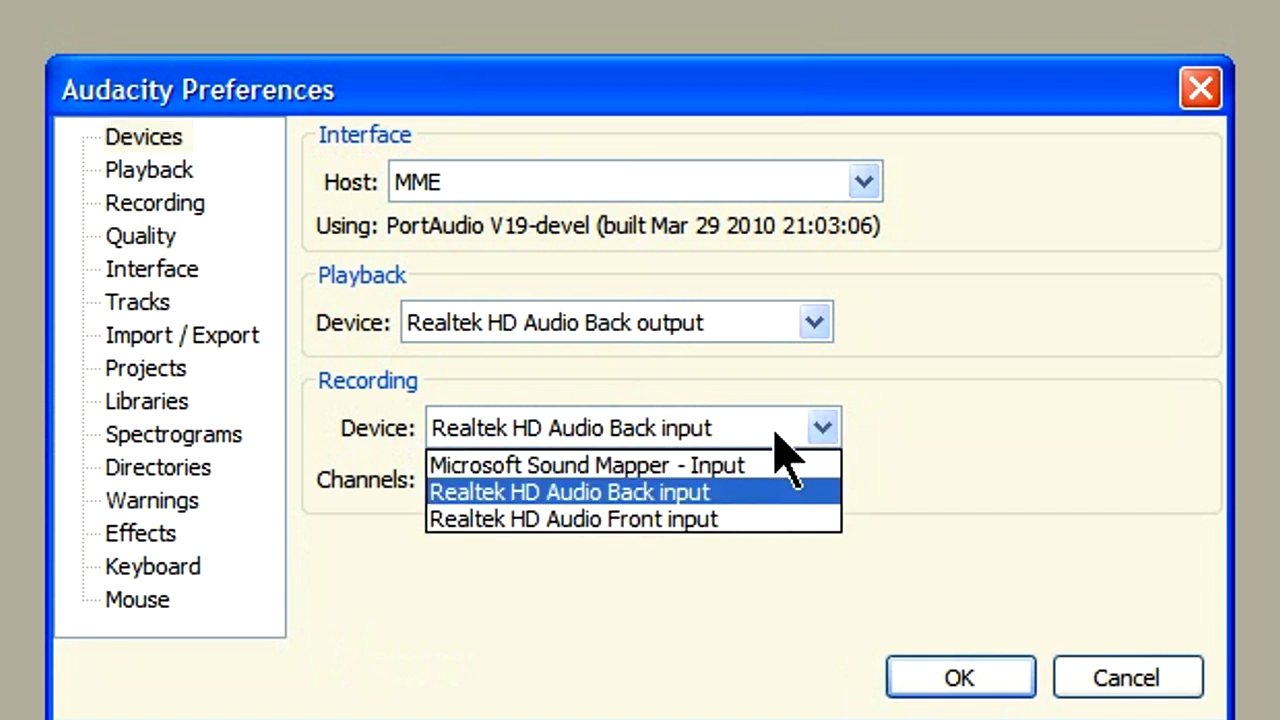
click(776, 432)
Try 1 (Mono) for the recording channels, set them back to 2 (Stereo) and confirm the preferences.
click(790, 486)
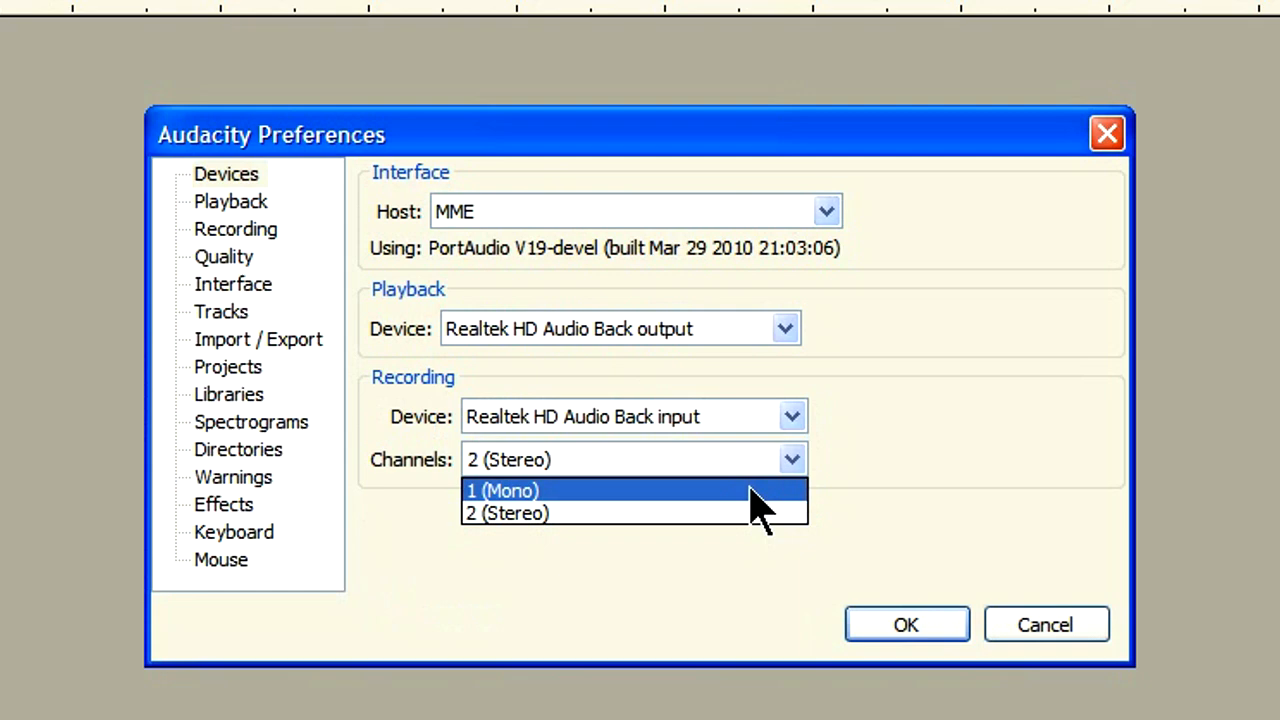
click(778, 516)
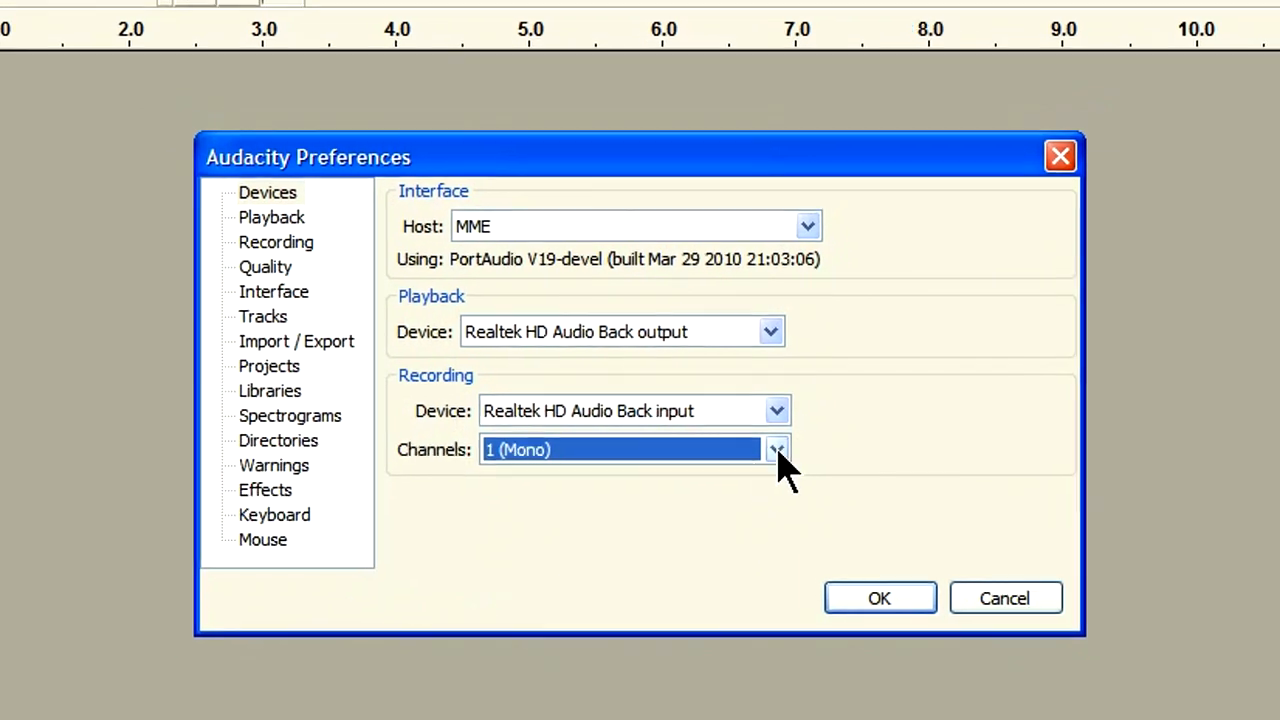
click(822, 480)
click(729, 487)
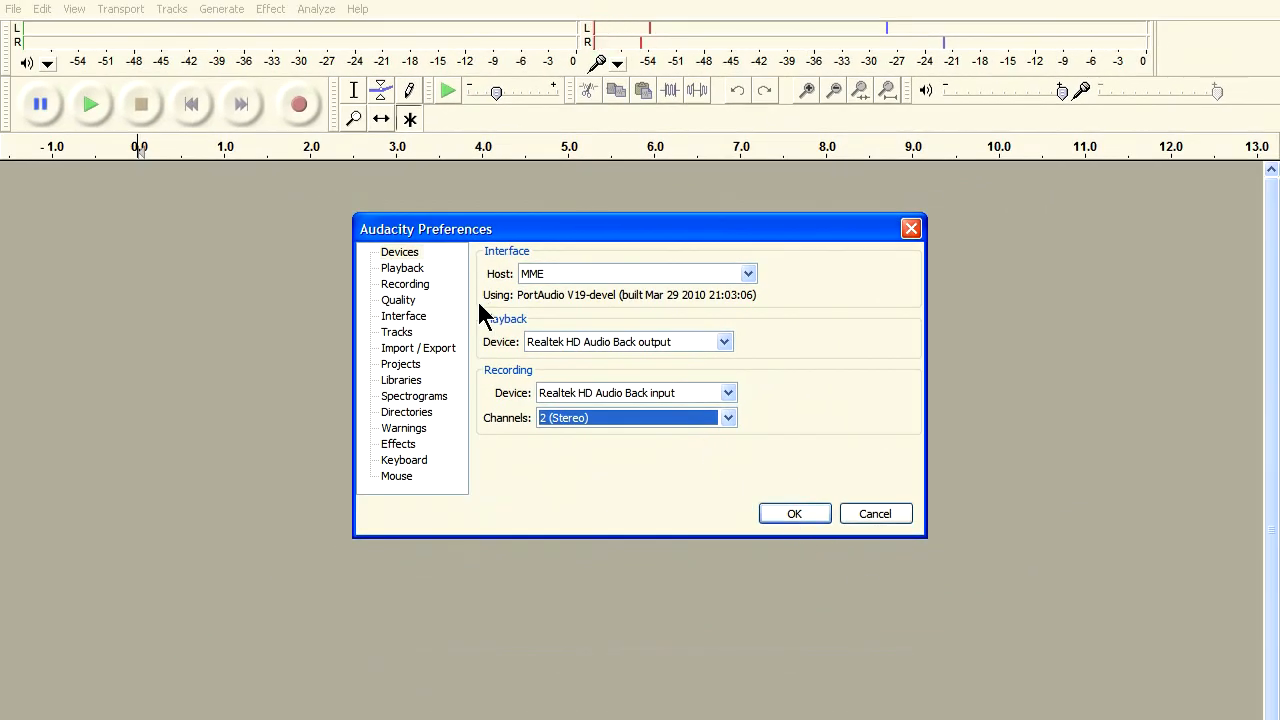
click(800, 515)
click(810, 512)
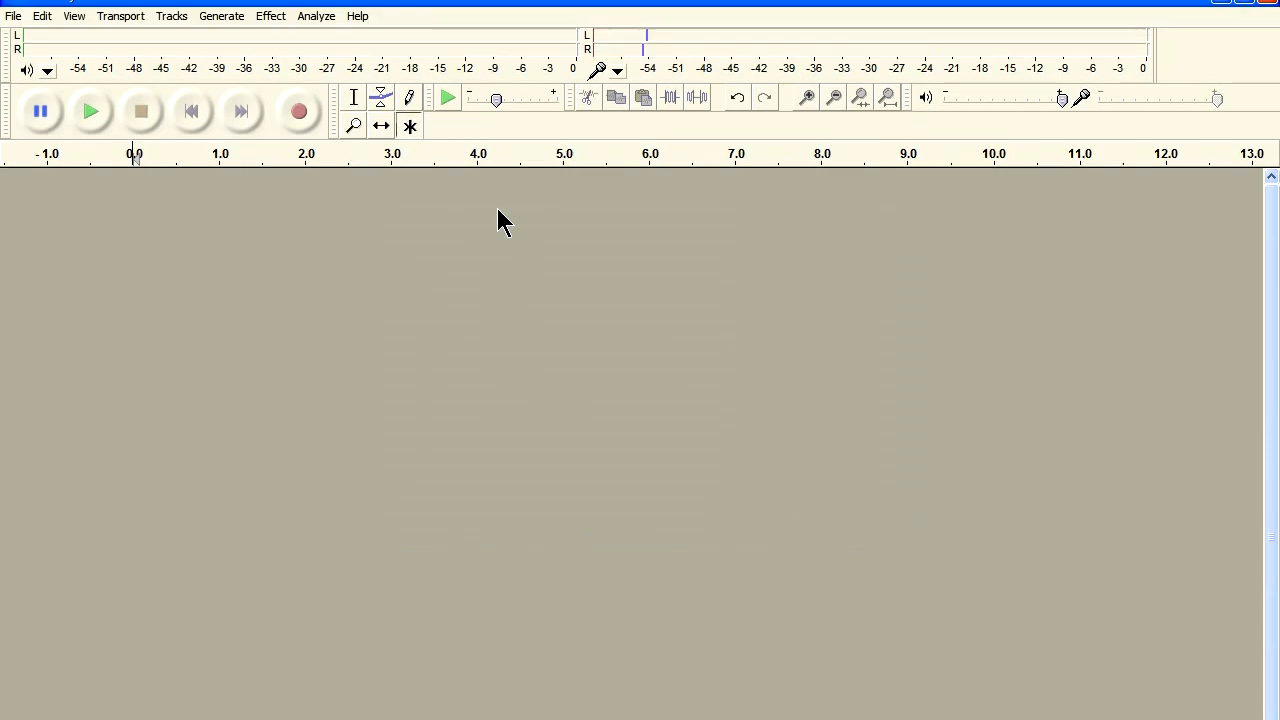
Start recording, move the Recording Control window below the tracks and adjust the Rear Blue In volume to around the middle.
click(286, 116)
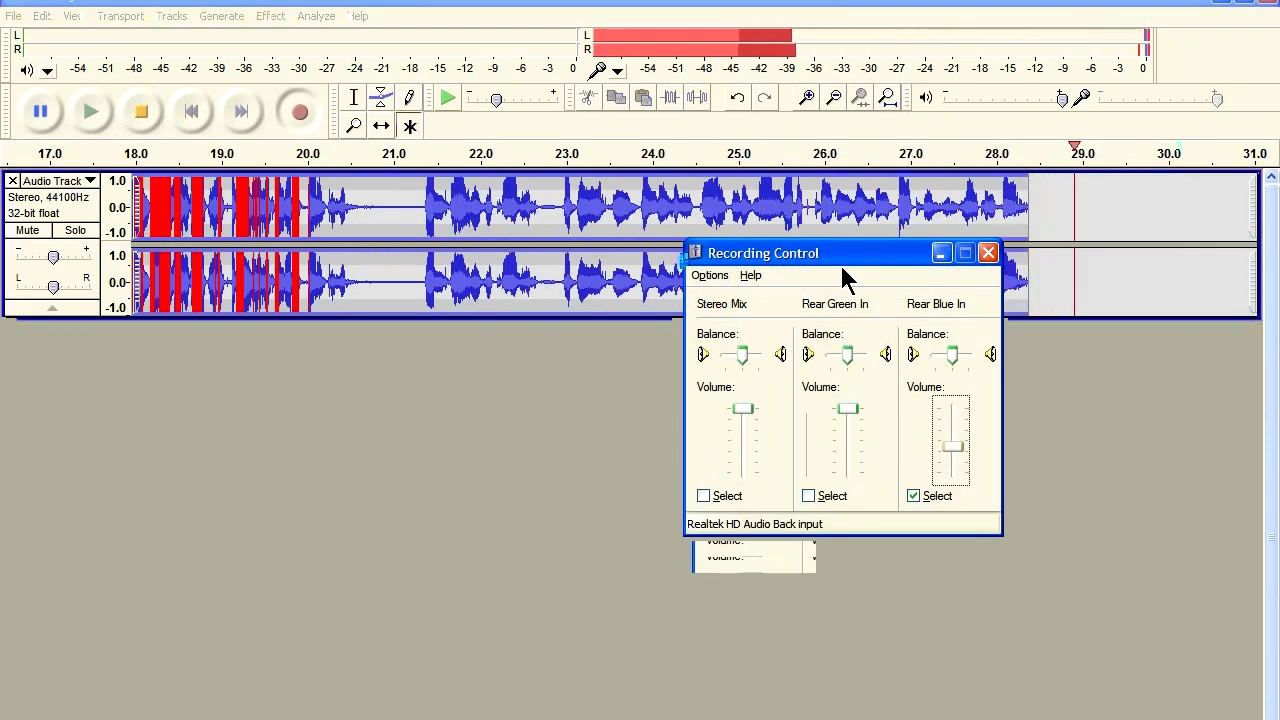
drag(832, 263, 787, 340)
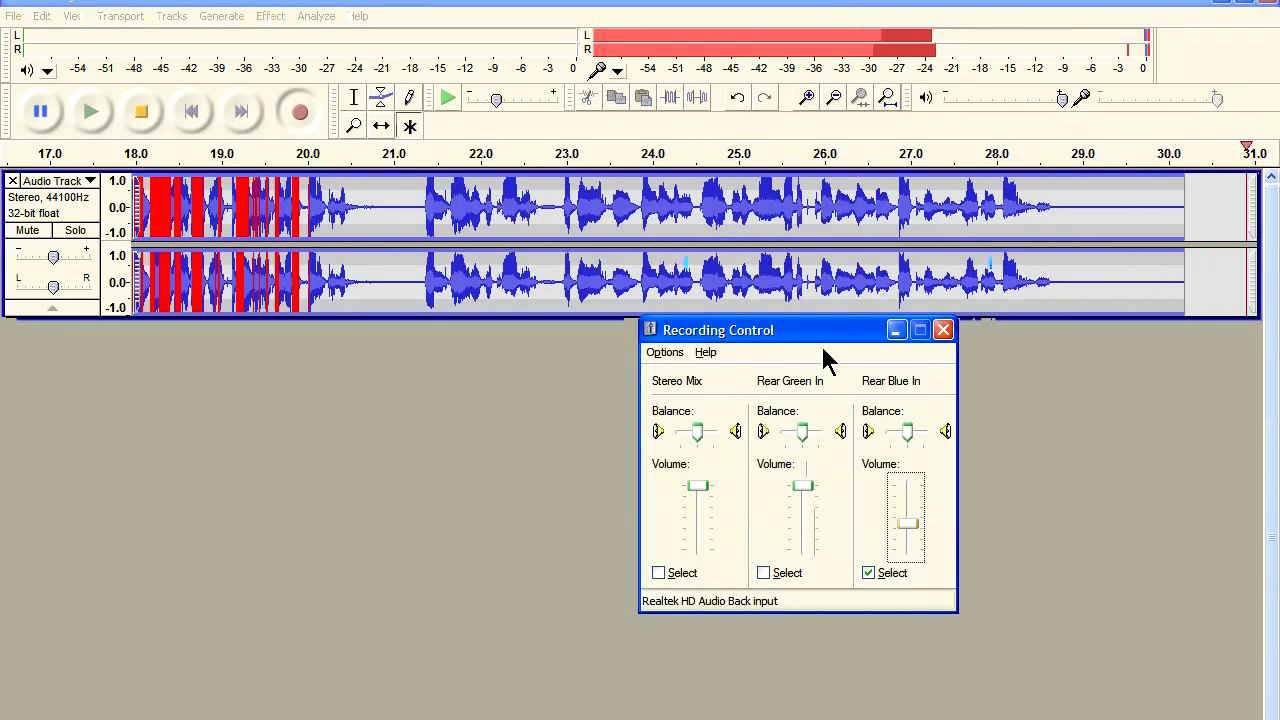
drag(906, 524, 918, 532)
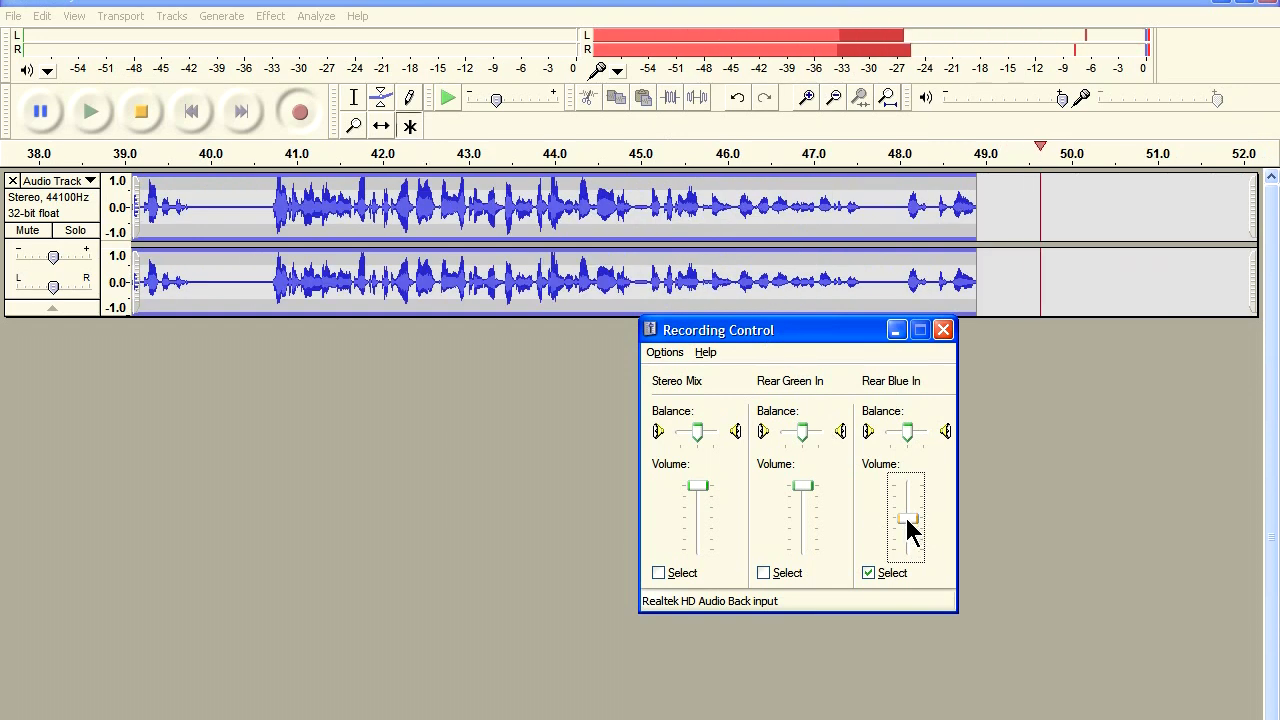
mouse_move(911, 517)
mouse_down()
mouse_move(918, 496)
mouse_move(921, 563)
mouse_move(918, 518)
mouse_up()
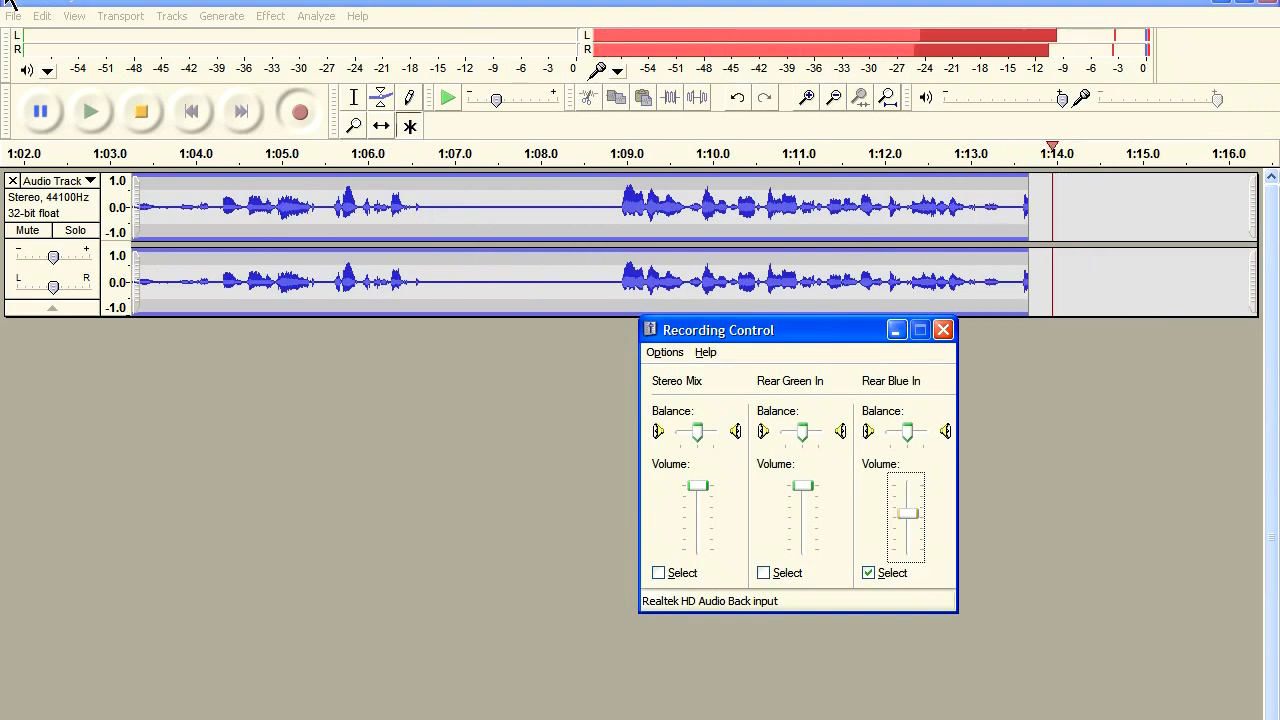
Detach the level meters into the empty area below the tracks and enlarge them into a stacked layout.
drag(12, 38, 26, 358)
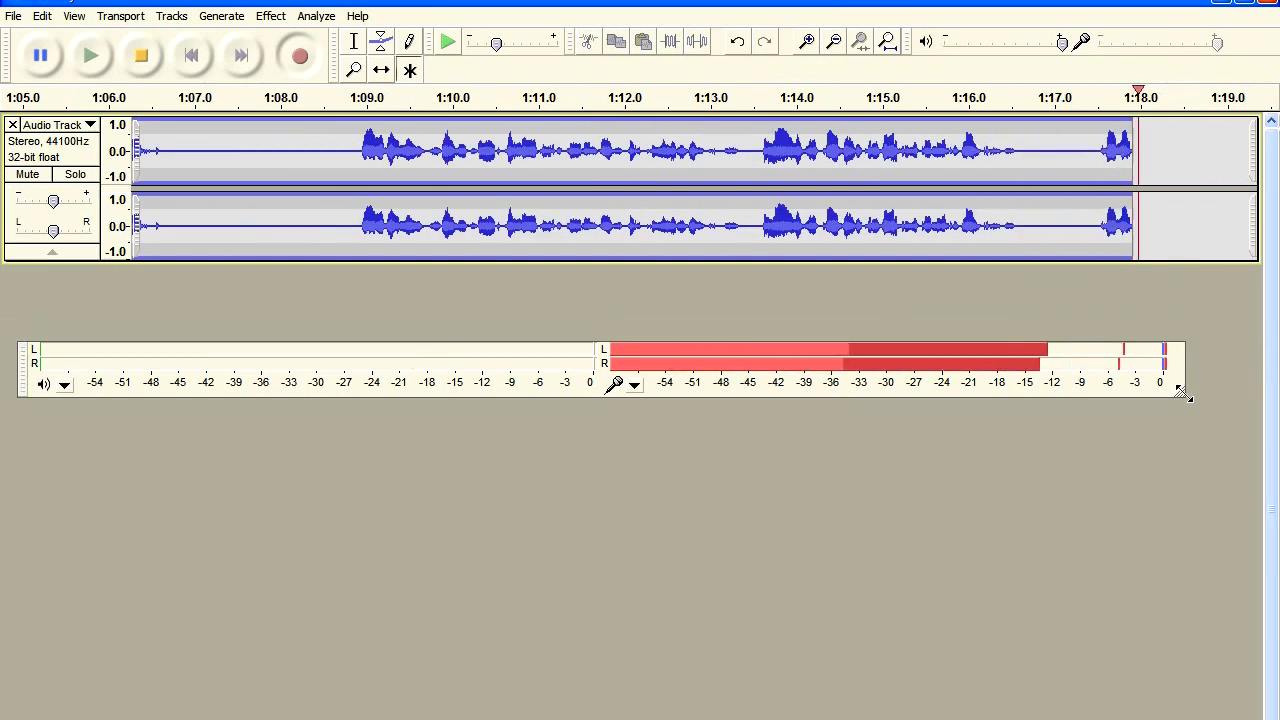
drag(1184, 394, 957, 640)
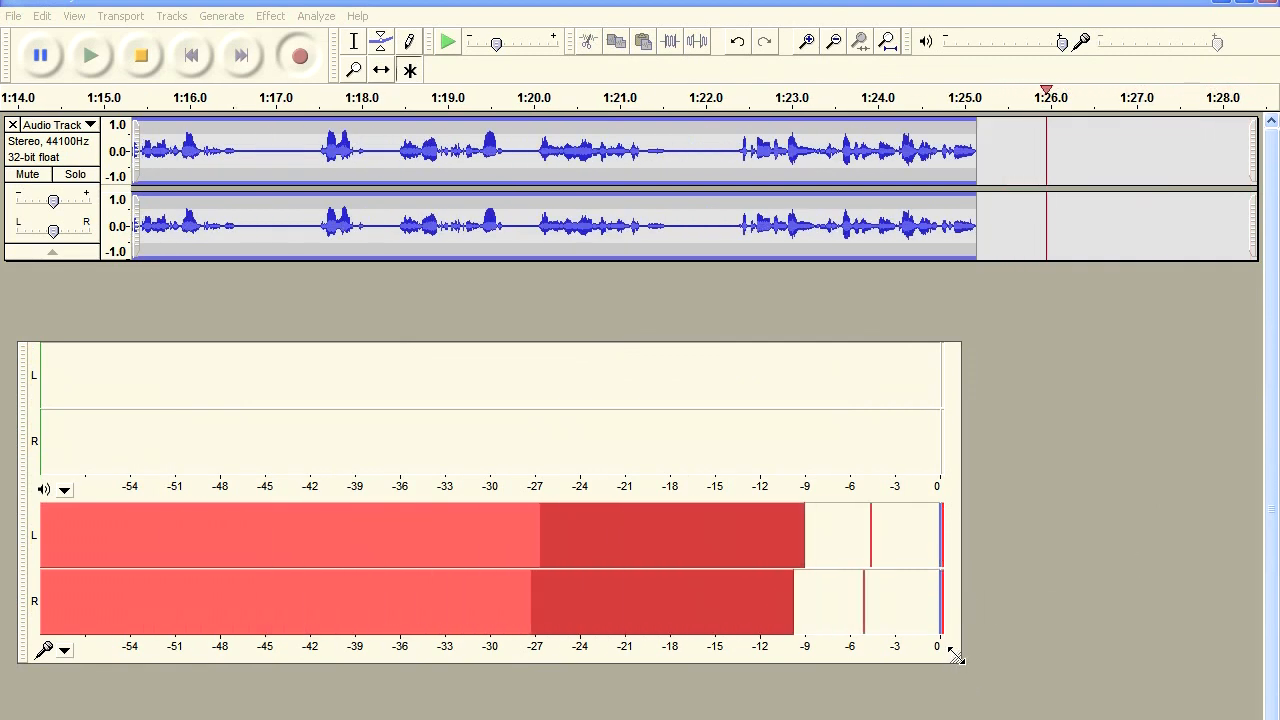
drag(955, 666, 1044, 670)
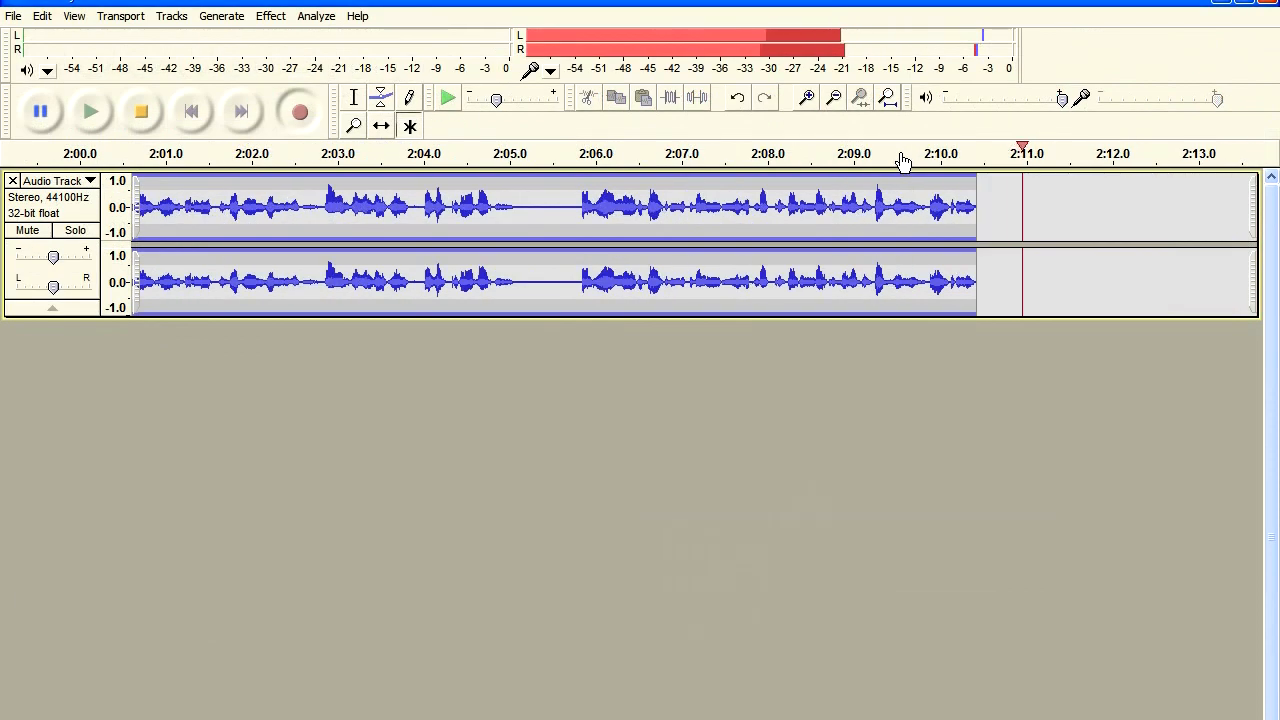
Stop the recording and bring up the audio export dialog to review the available file types.
click(150, 113)
click(13, 17)
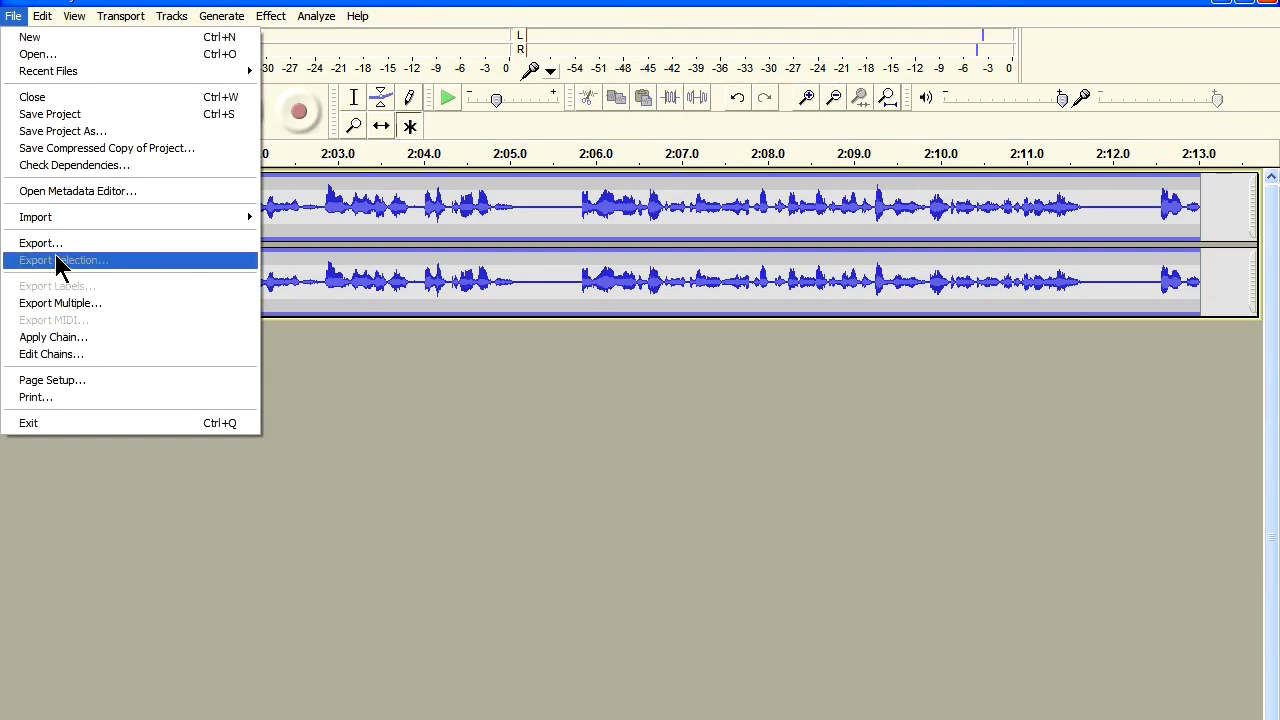
click(45, 243)
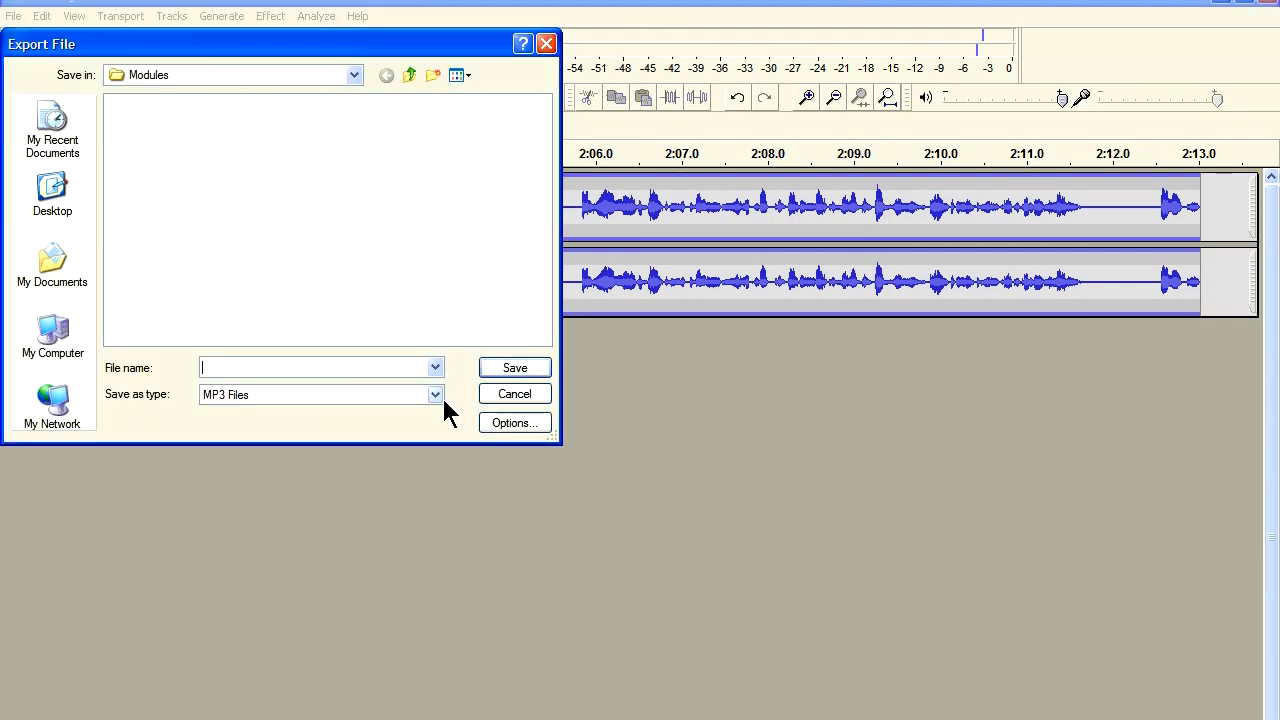
click(443, 399)
click(443, 397)
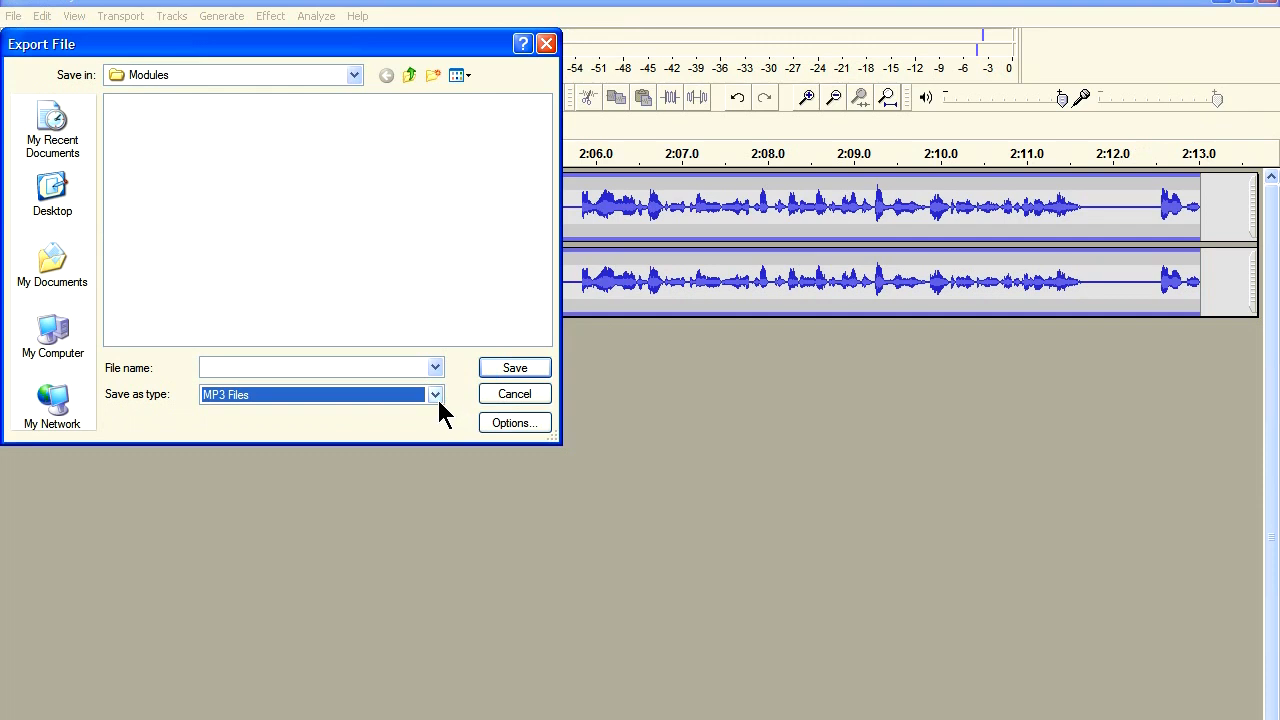
click(439, 400)
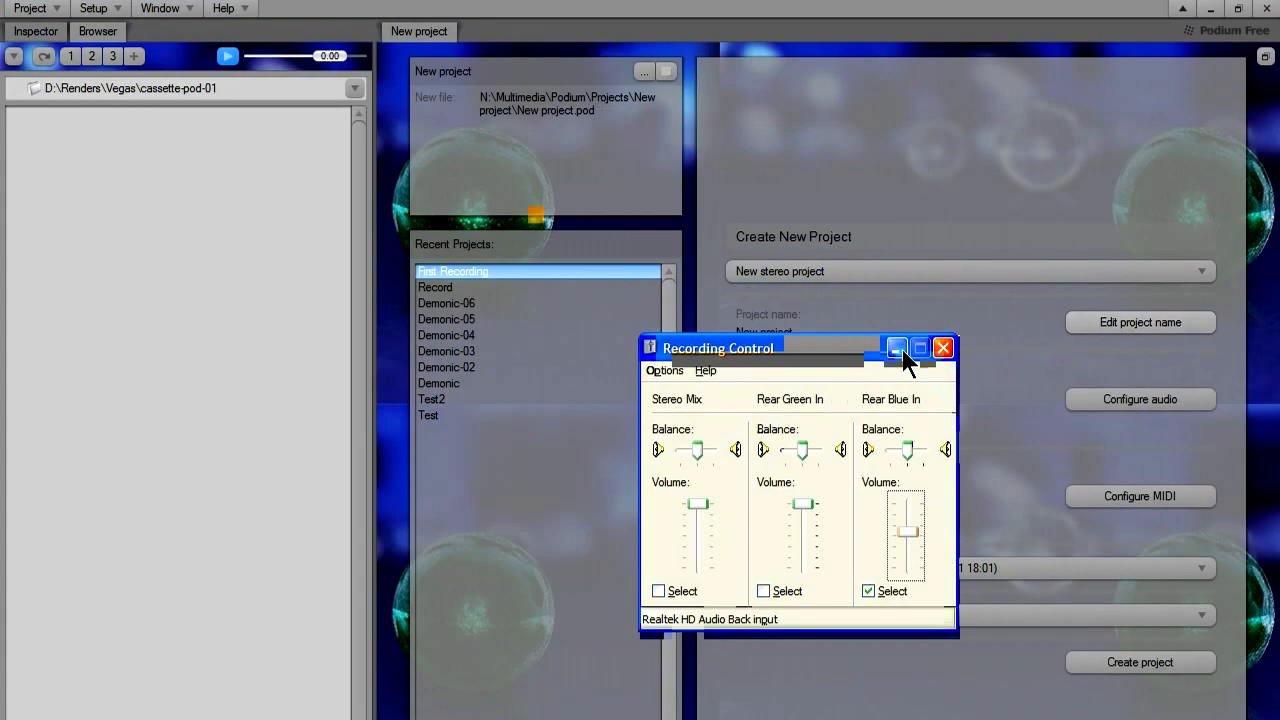
click(899, 350)
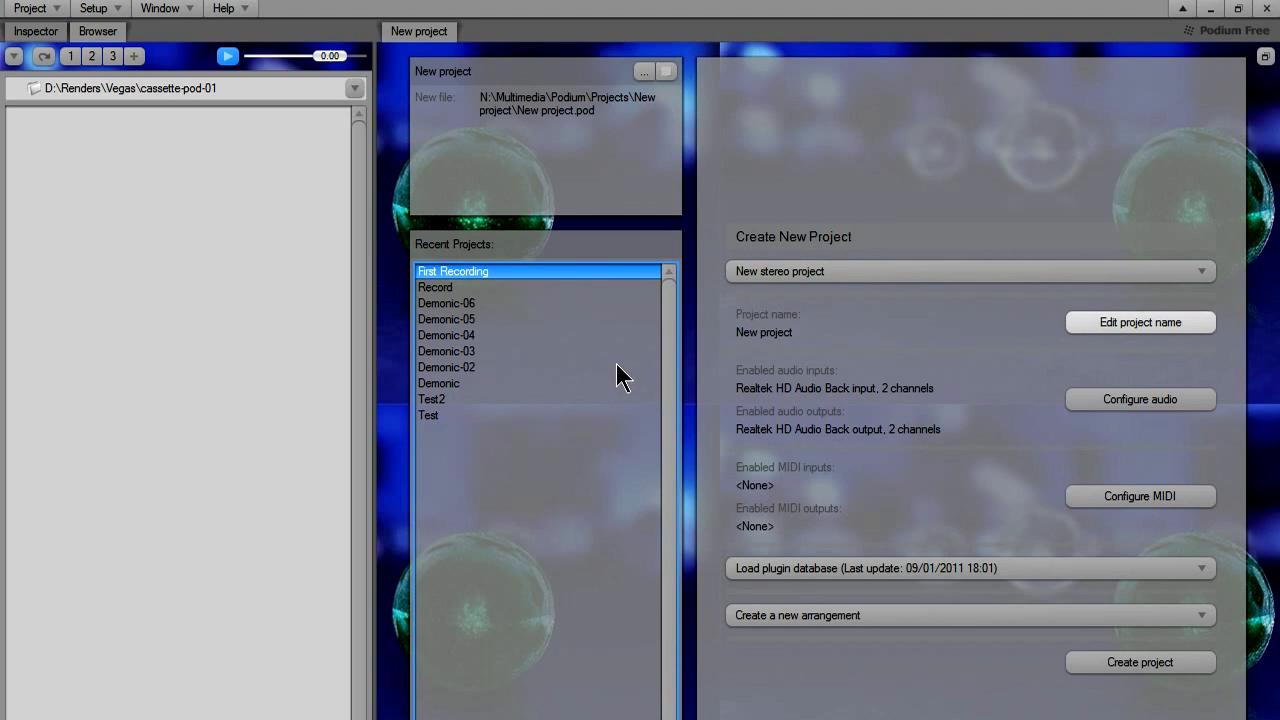
Switch to Podium, look over the project commands and choose New stereo project as the new project's type.
click(17, 7)
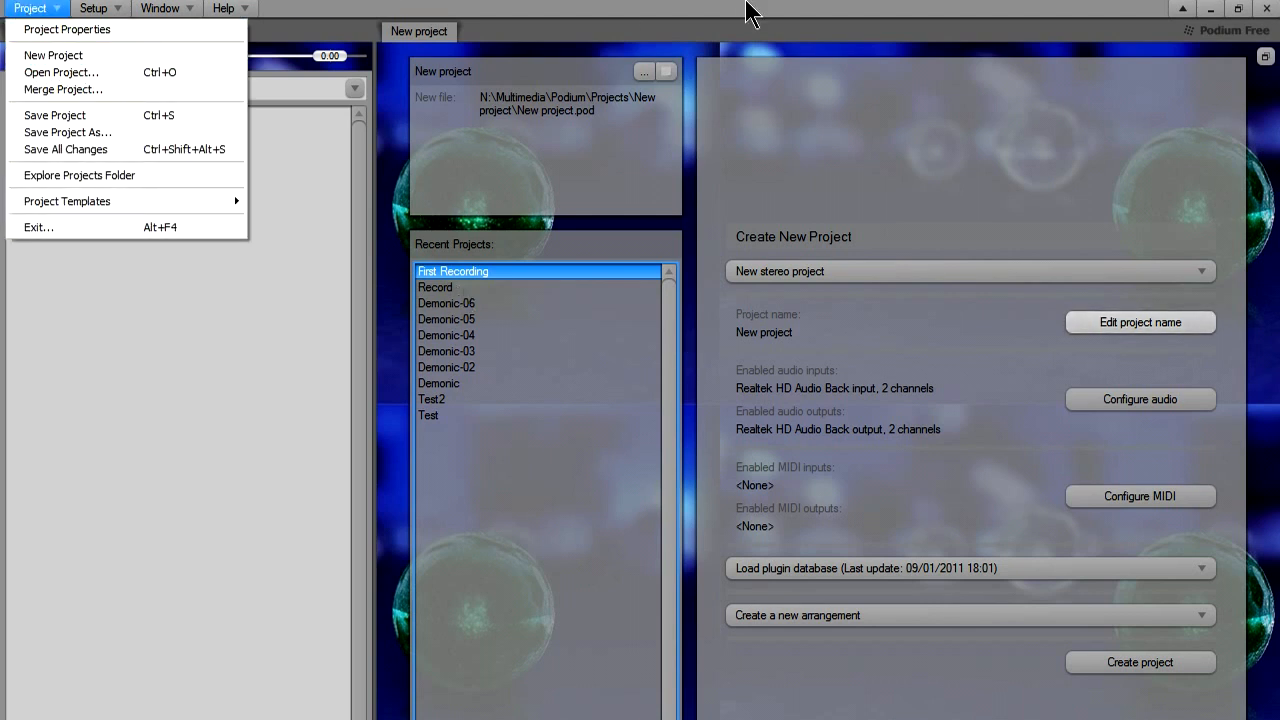
click(757, 40)
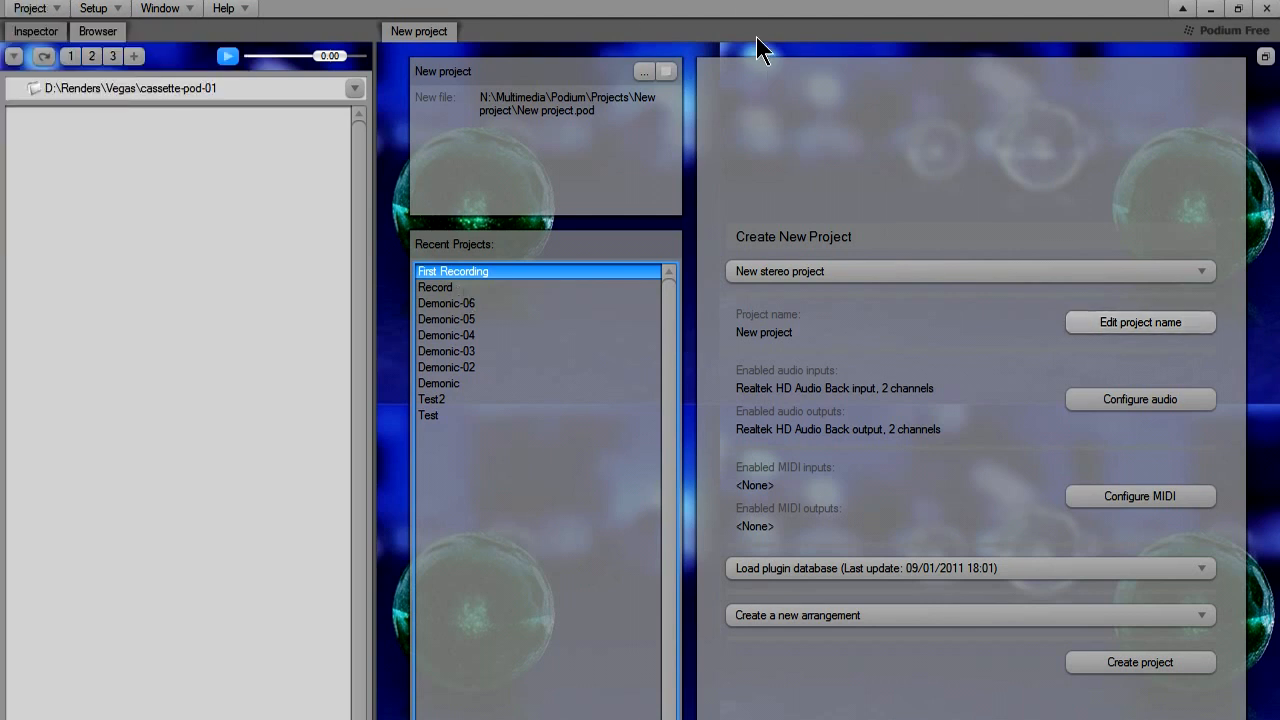
click(1012, 272)
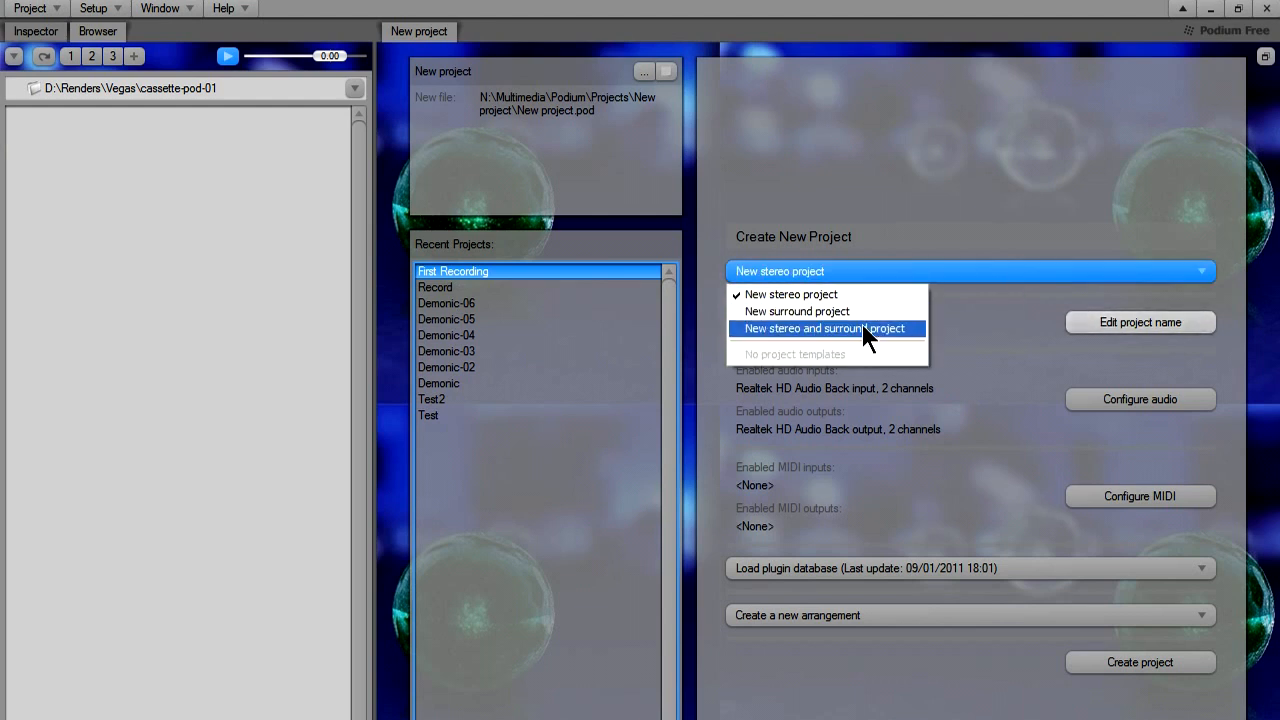
click(864, 296)
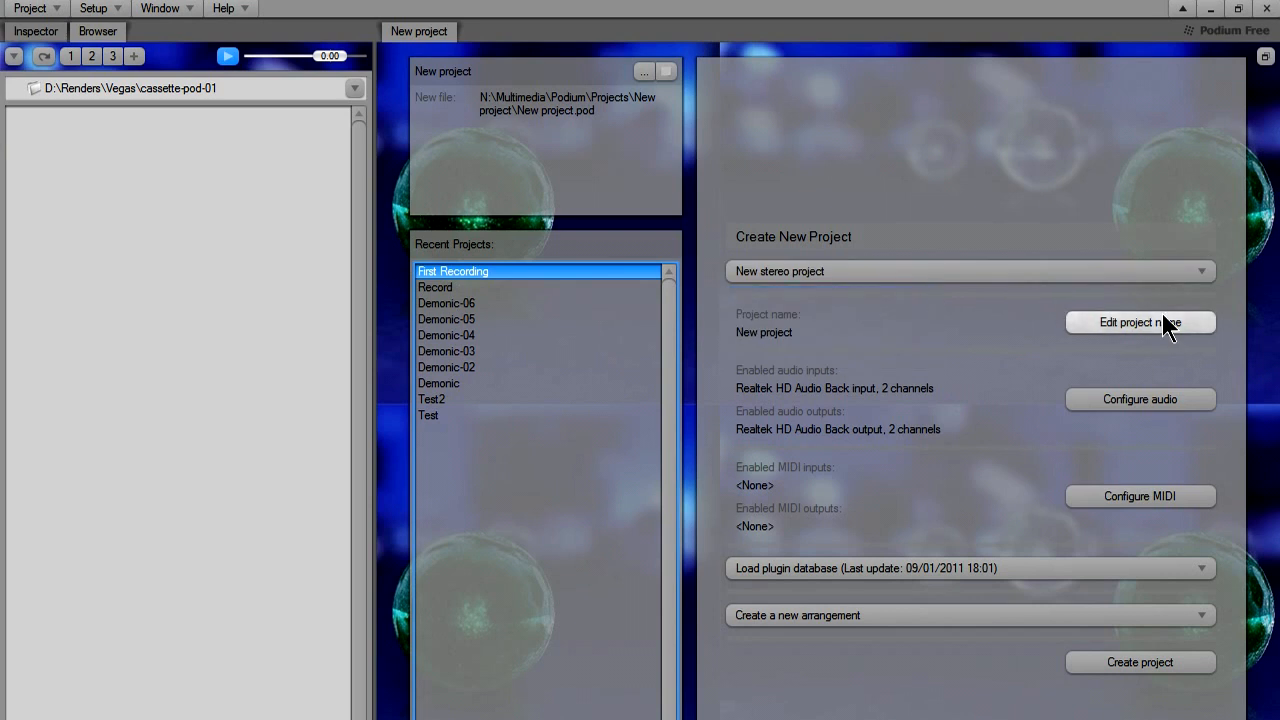
Name the new project Recording in its project properties and confirm.
click(1157, 325)
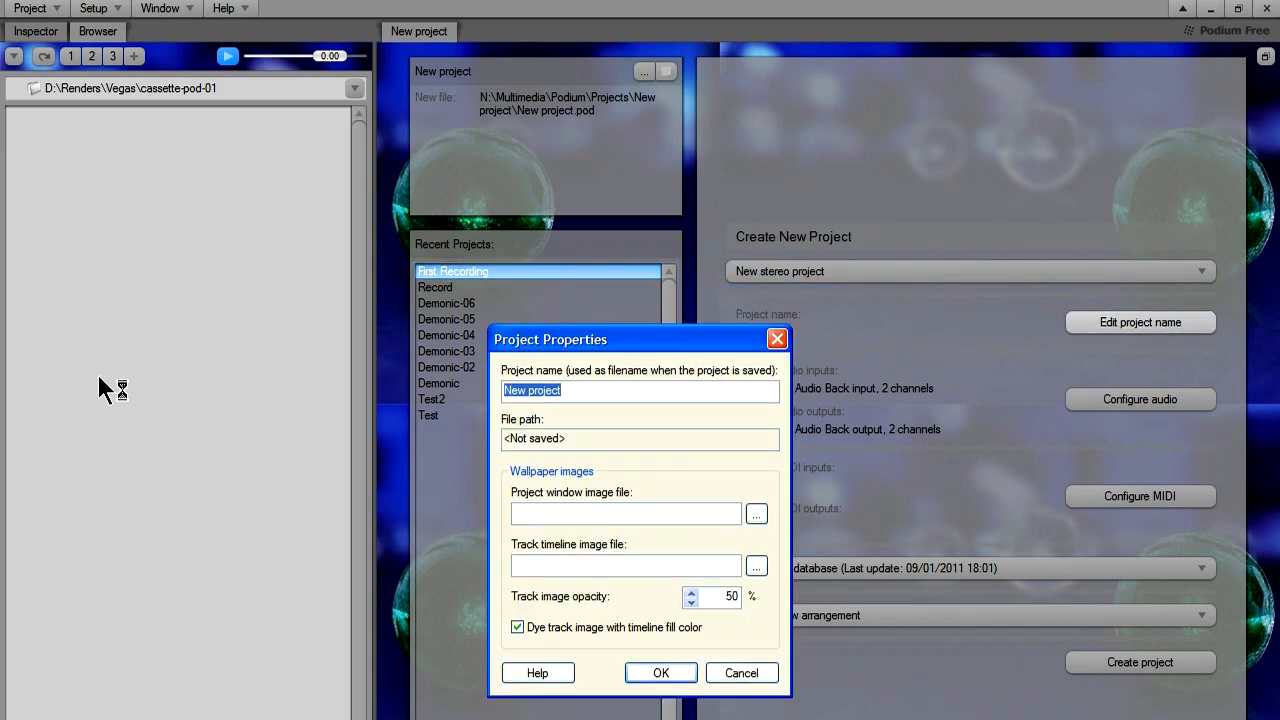
text(Recording)
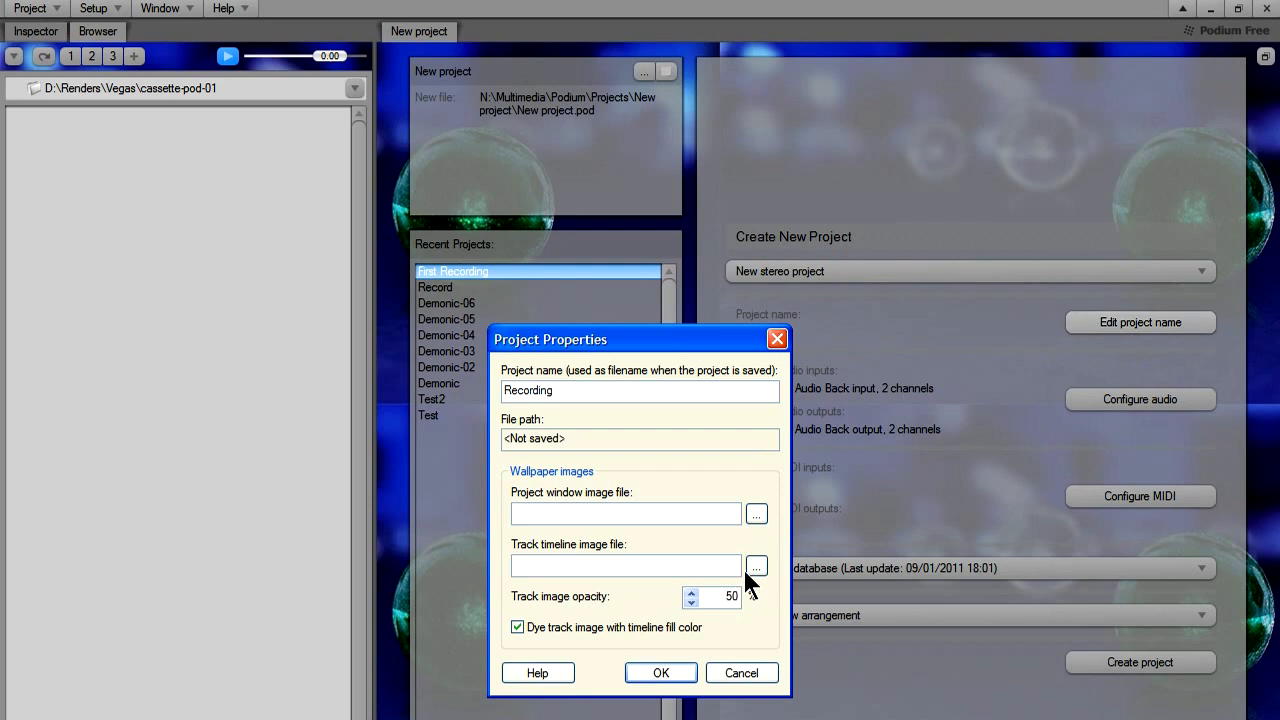
click(667, 678)
Configure the project's audio with Windows Wave/MME drivers and Realtek HD Audio Back input as the input interface.
click(1125, 401)
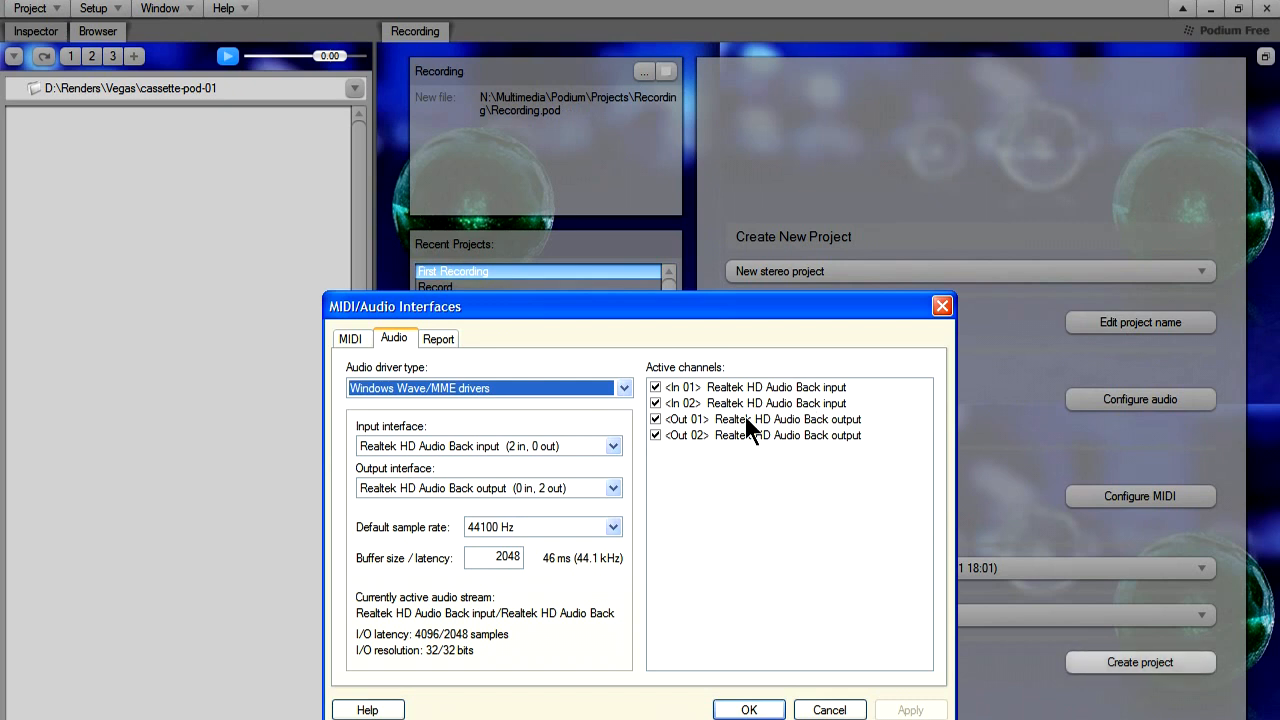
click(552, 387)
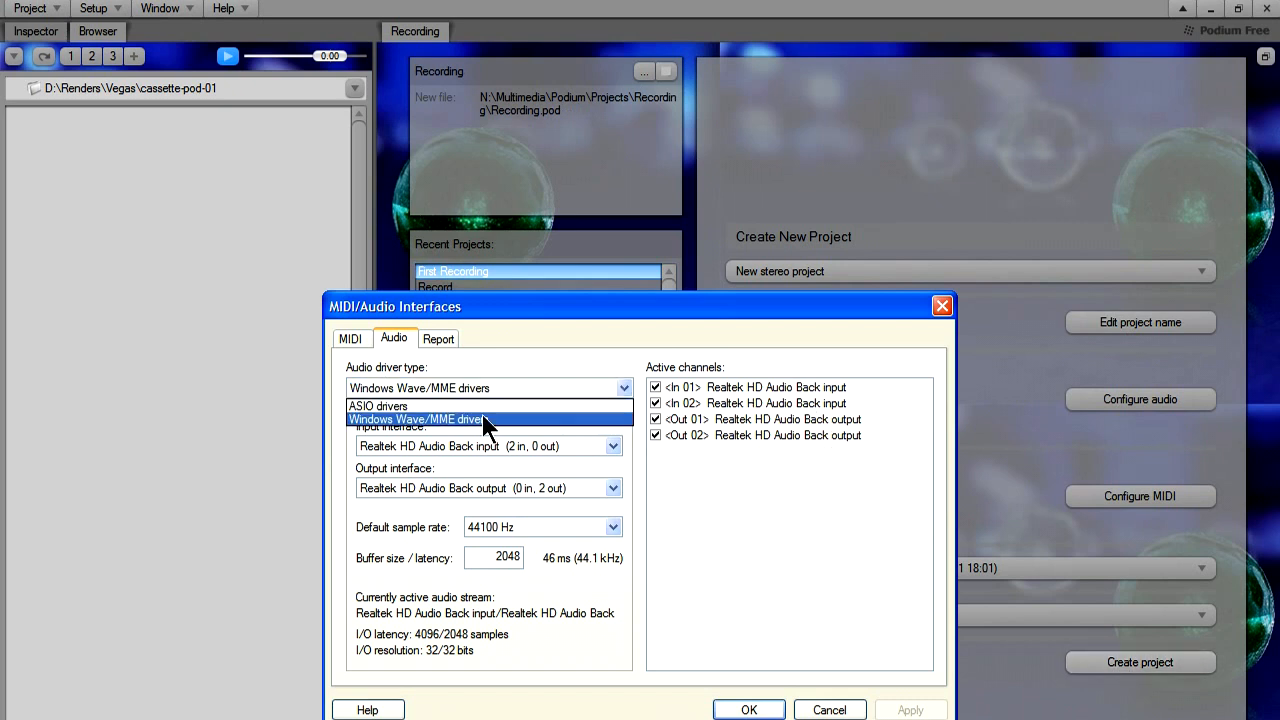
click(453, 406)
click(384, 392)
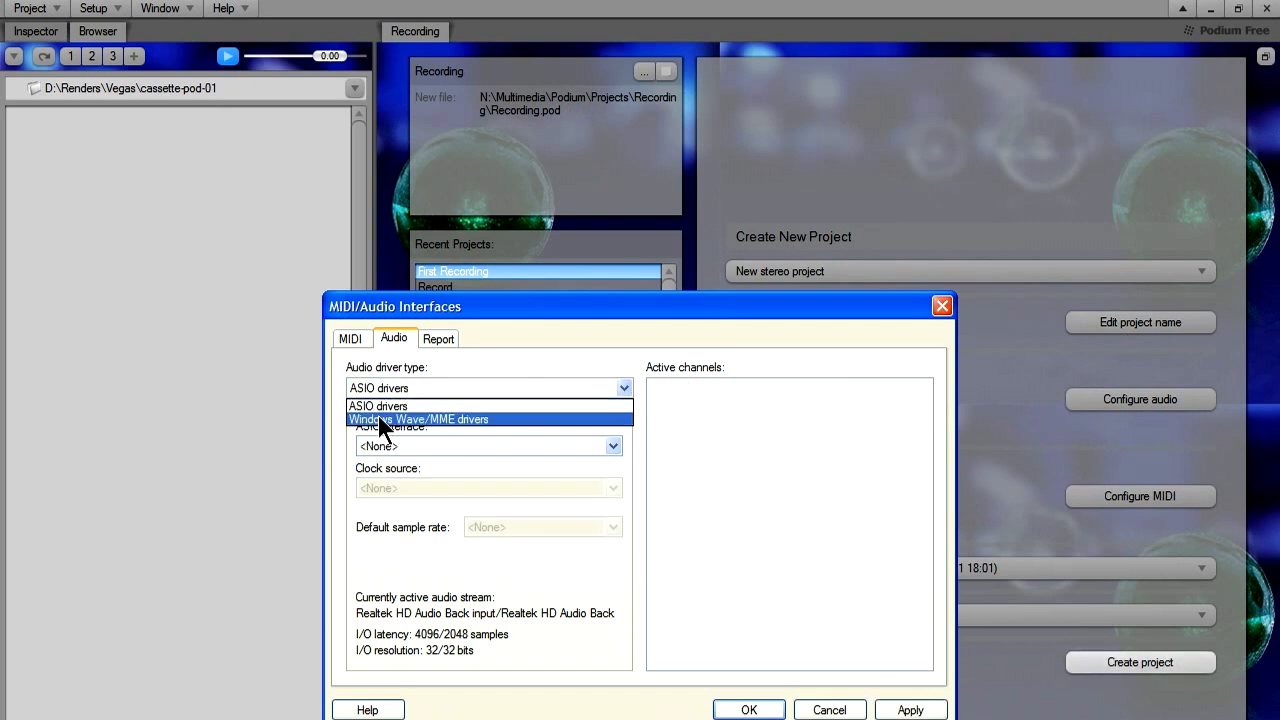
click(386, 419)
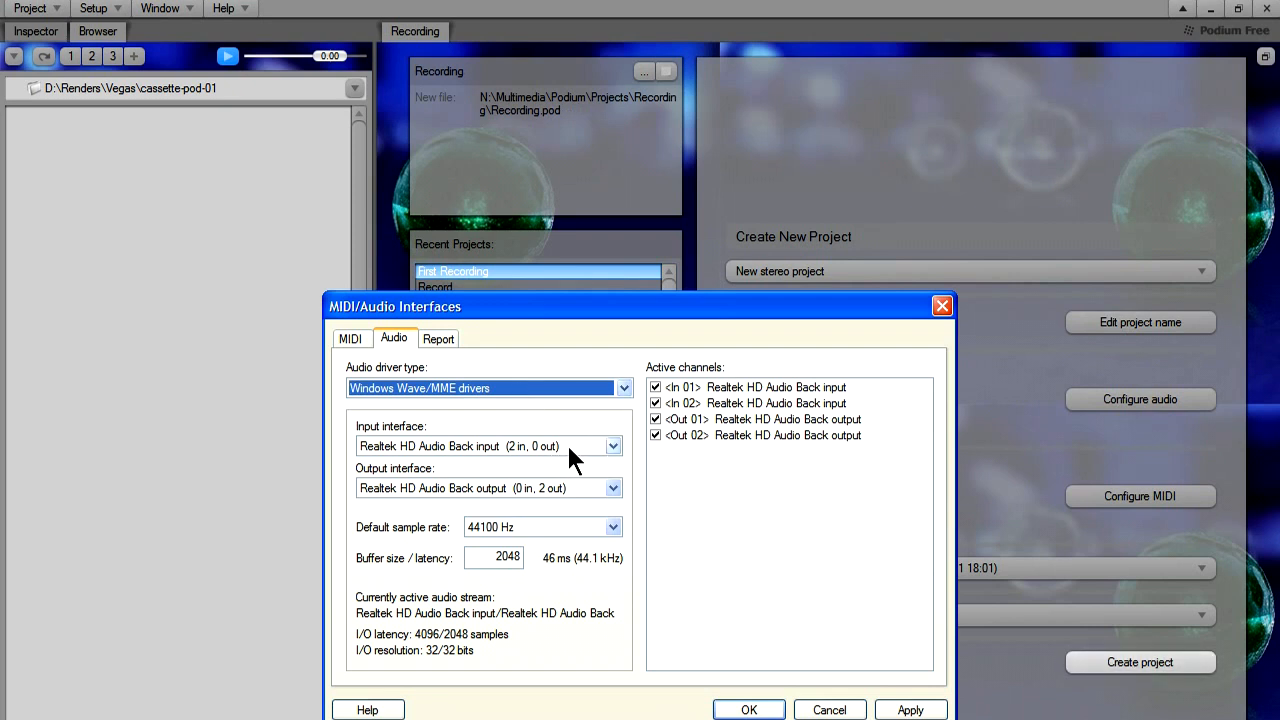
click(597, 446)
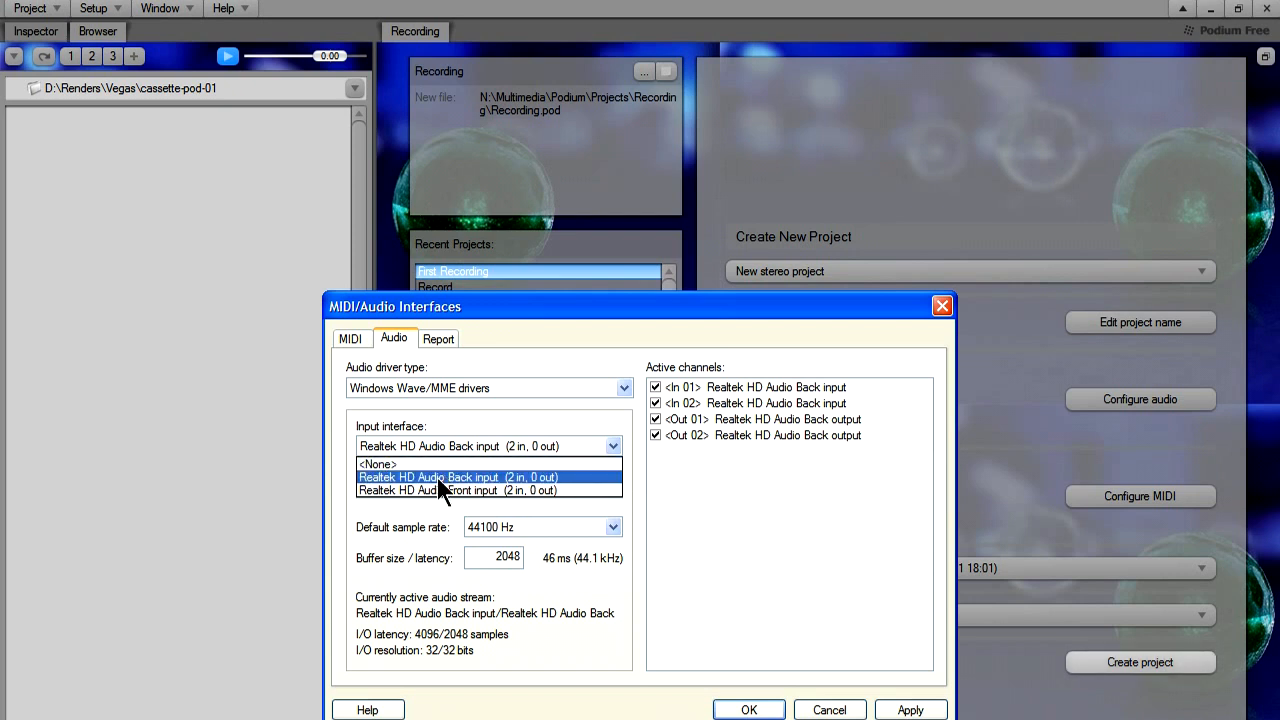
click(466, 478)
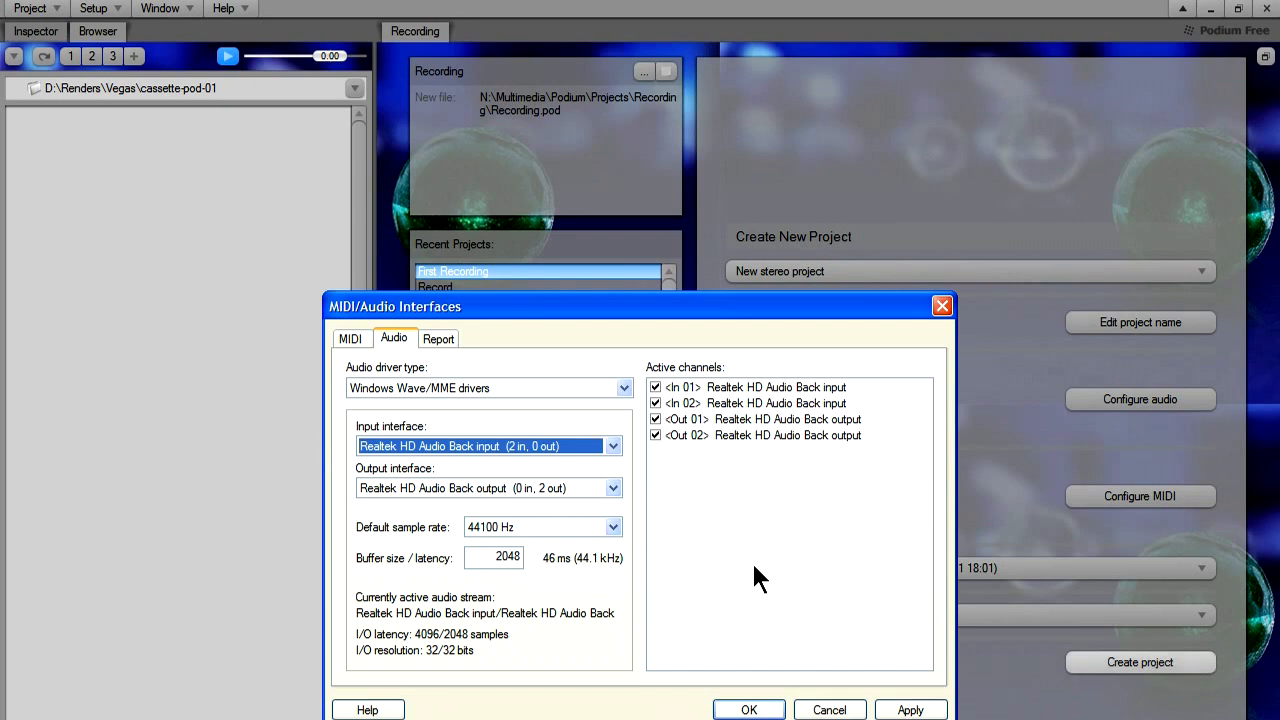
click(745, 708)
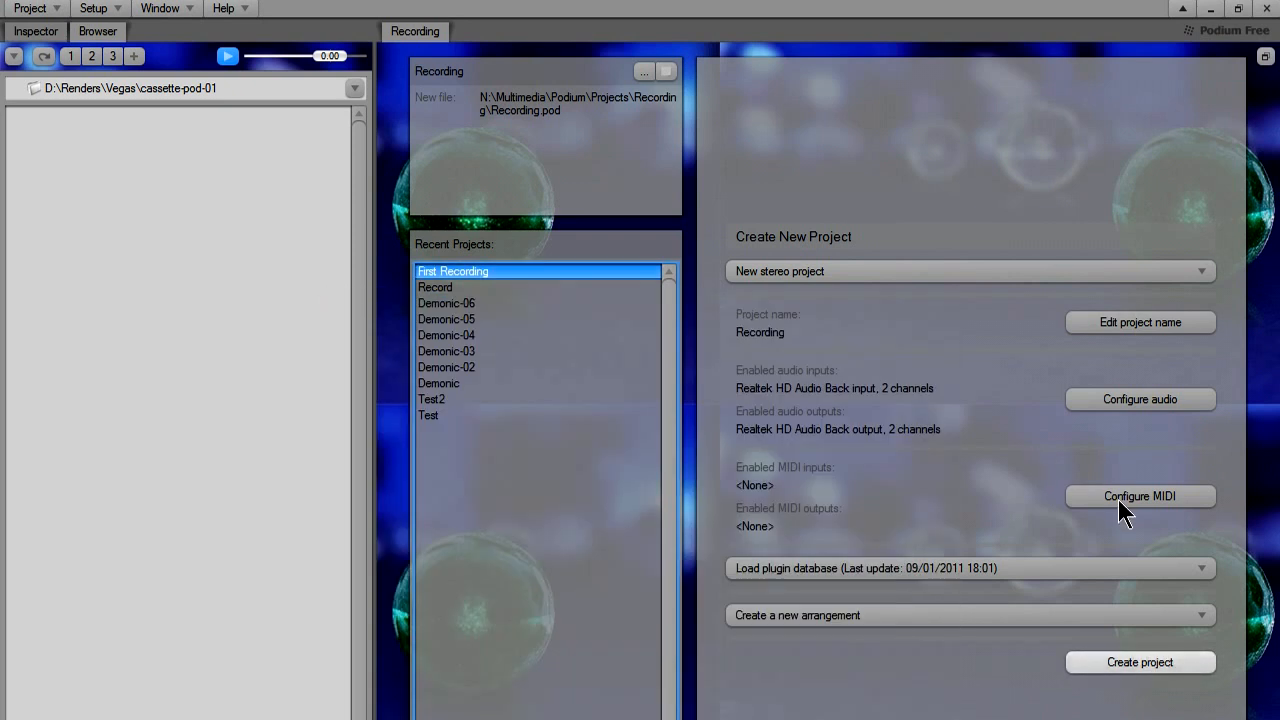
Create the project with the existing plugin database loaded and open its Recording arrangement from the project contents.
click(926, 572)
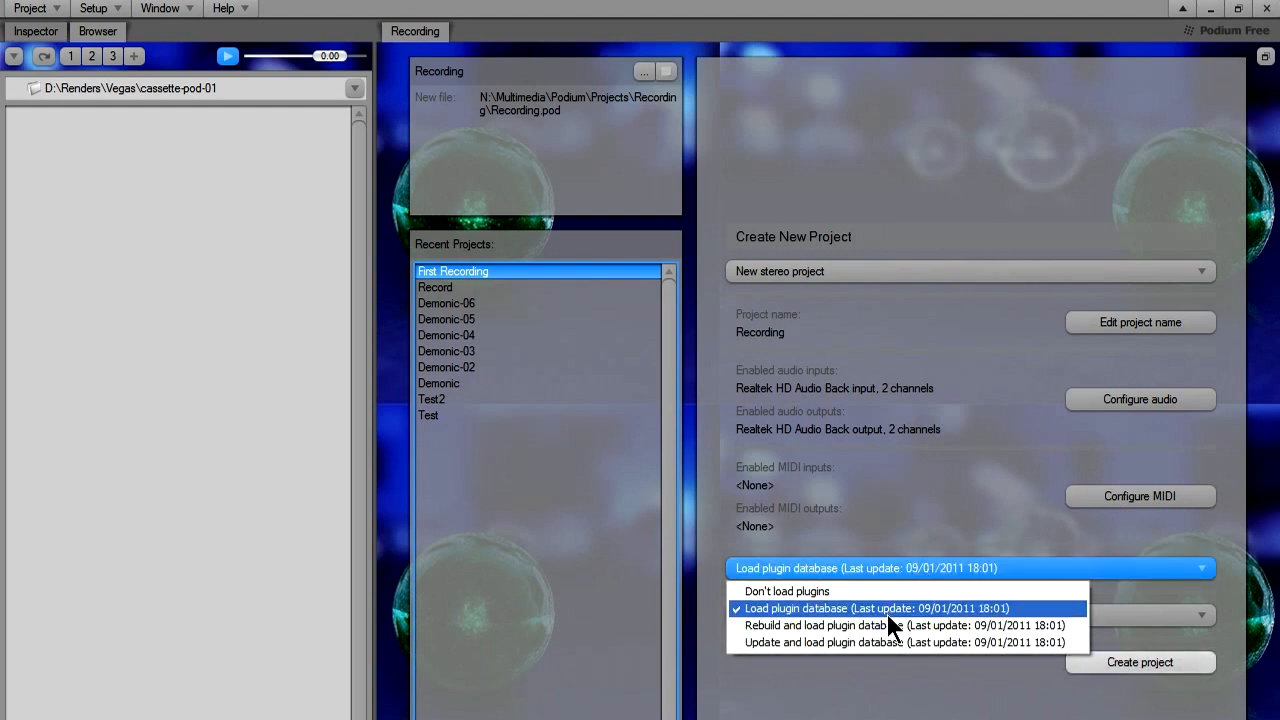
click(888, 613)
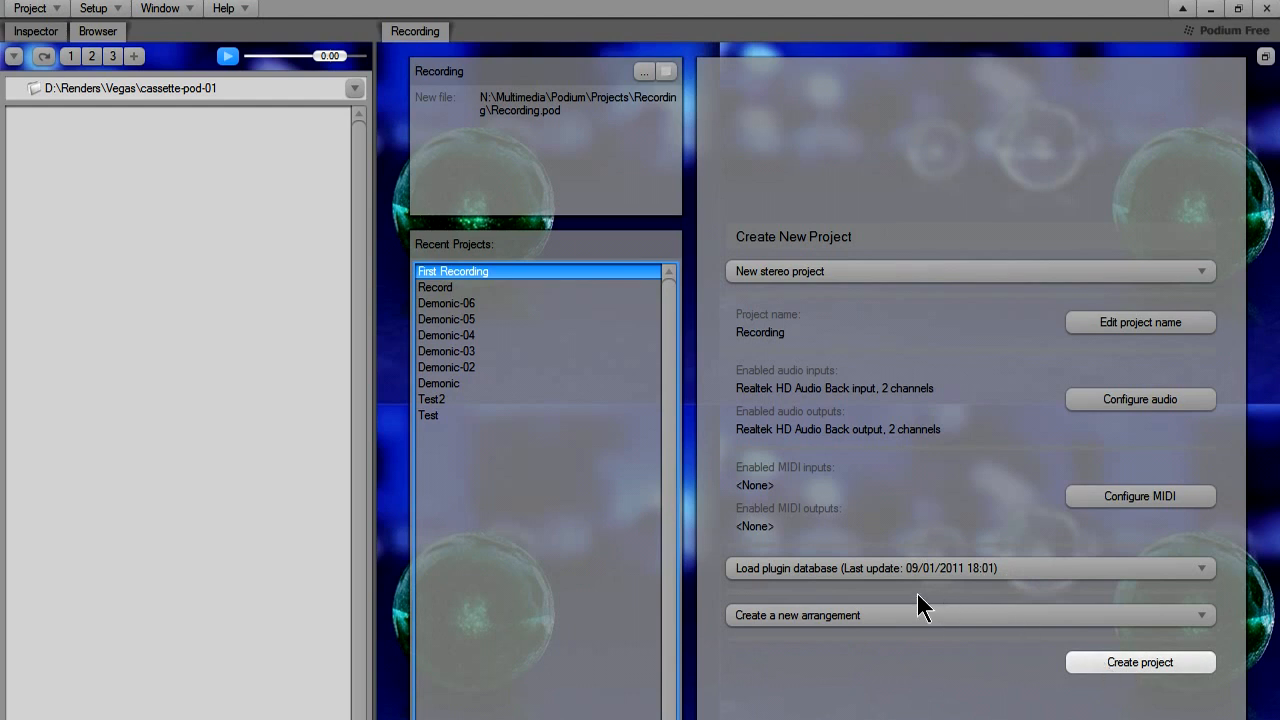
key(Return)
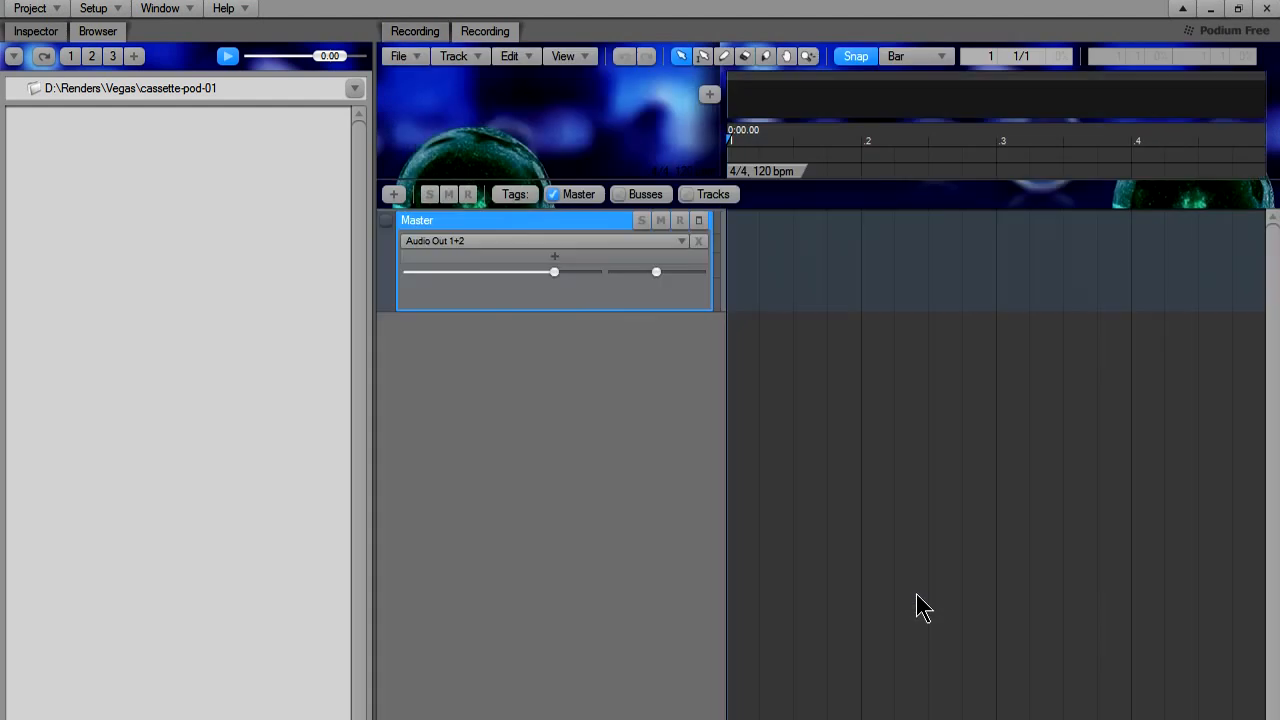
click(420, 33)
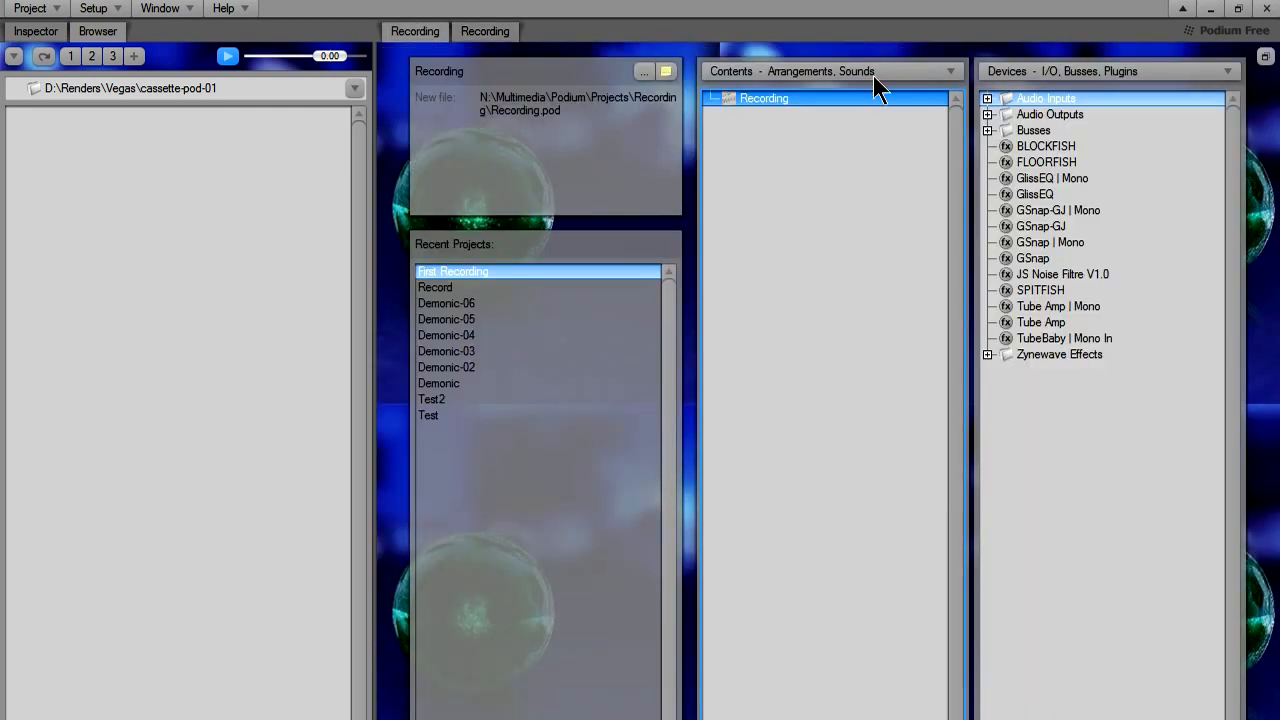
double_click(755, 105)
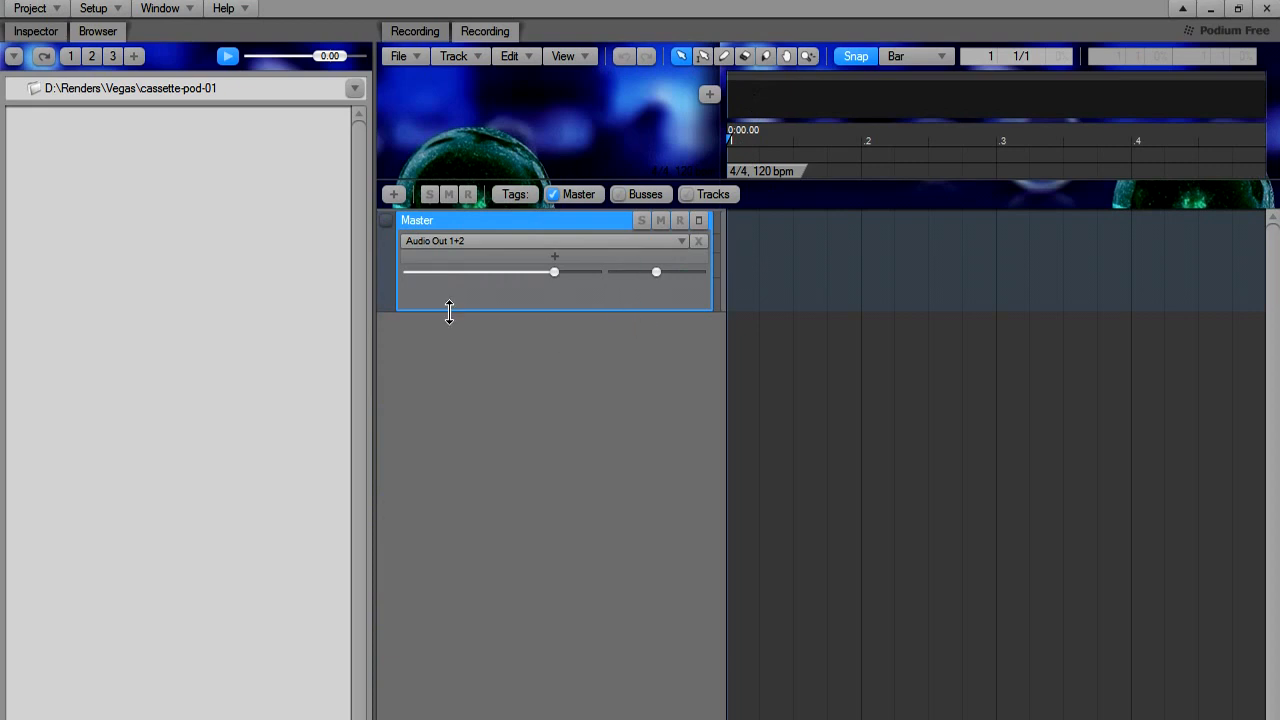
Add a new track to the arrangement and name it Recording Track 1 in its properties.
click(394, 195)
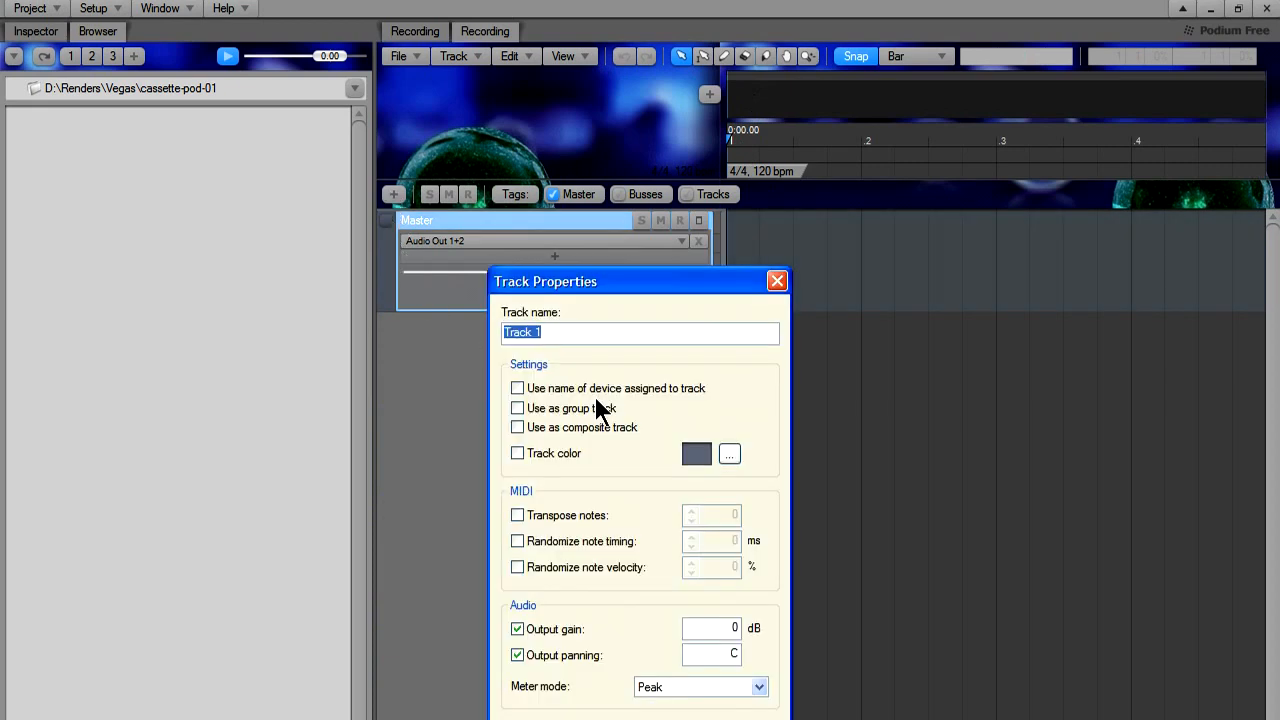
click(518, 335)
key(shift+End)
text(Rec)
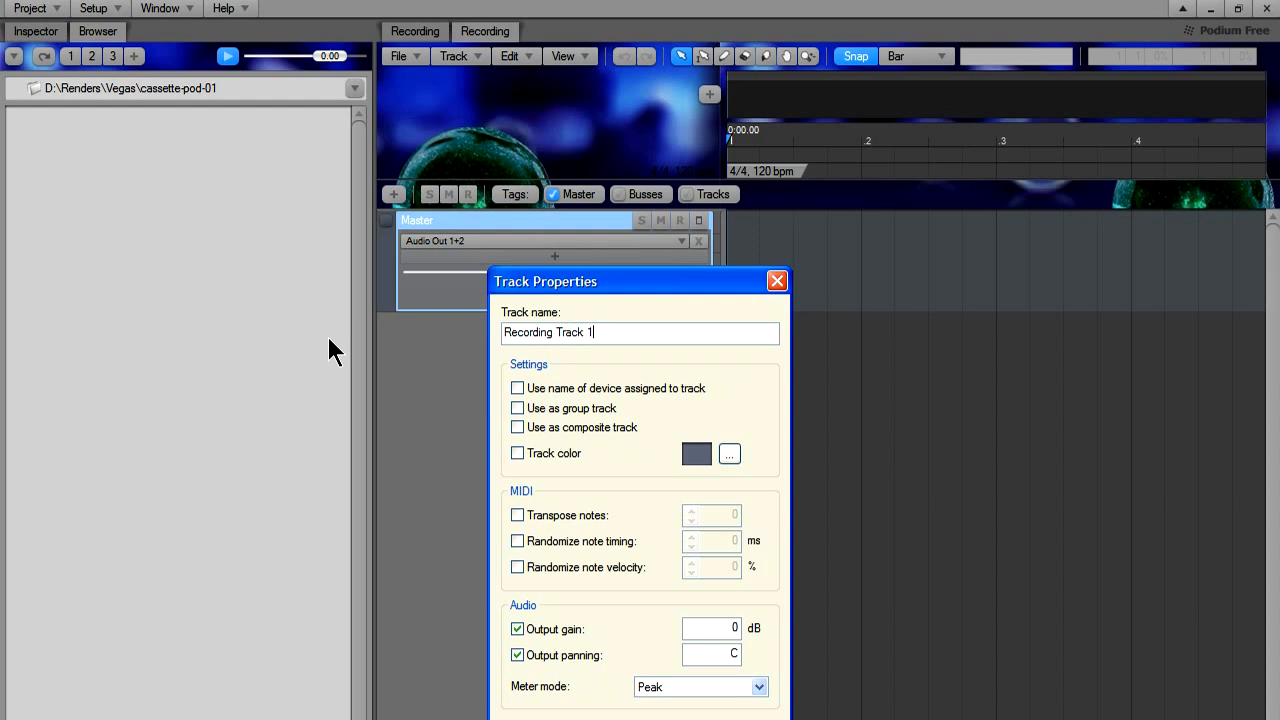
Pick a yellow-green colour (Red 201, Green 217, Blue 0) for the new track and confirm its properties.
click(721, 458)
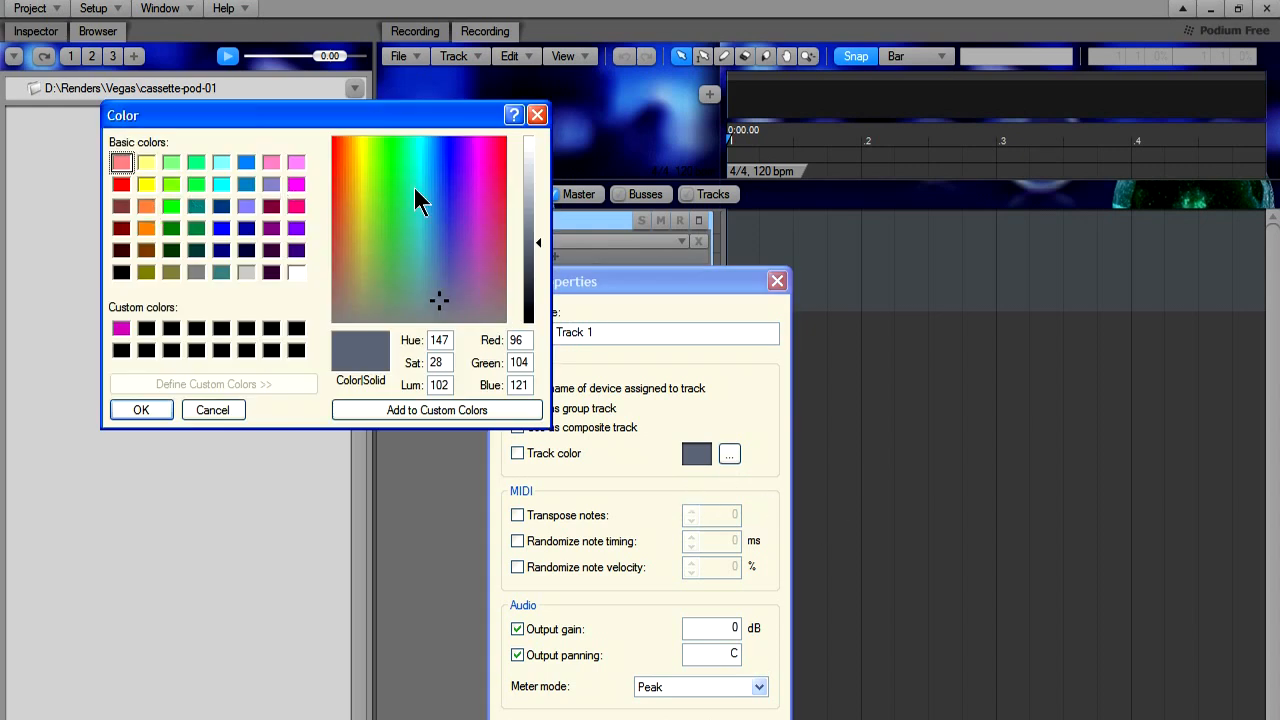
click(333, 138)
click(365, 138)
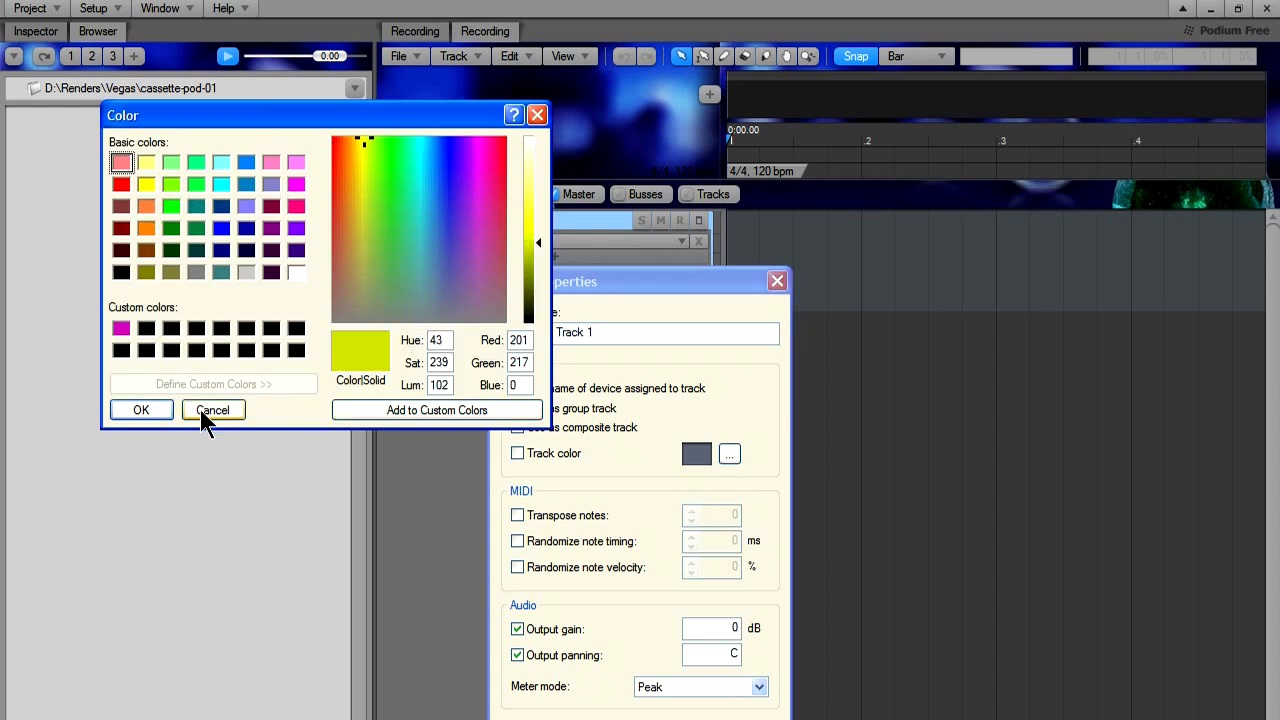
click(135, 410)
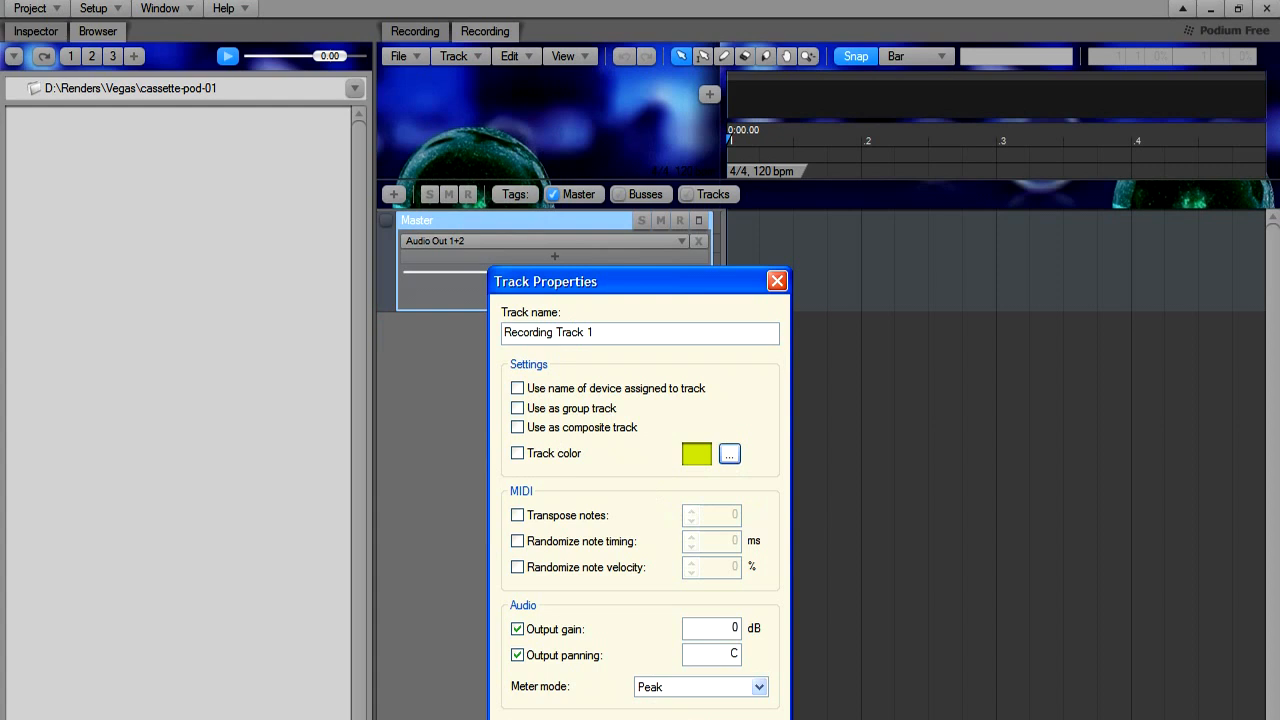
key(Return)
Insert the stereo zPEQ effect from Zynewave Effects on Recording Track 1 and take a brief look at its equalizer window.
click(616, 360)
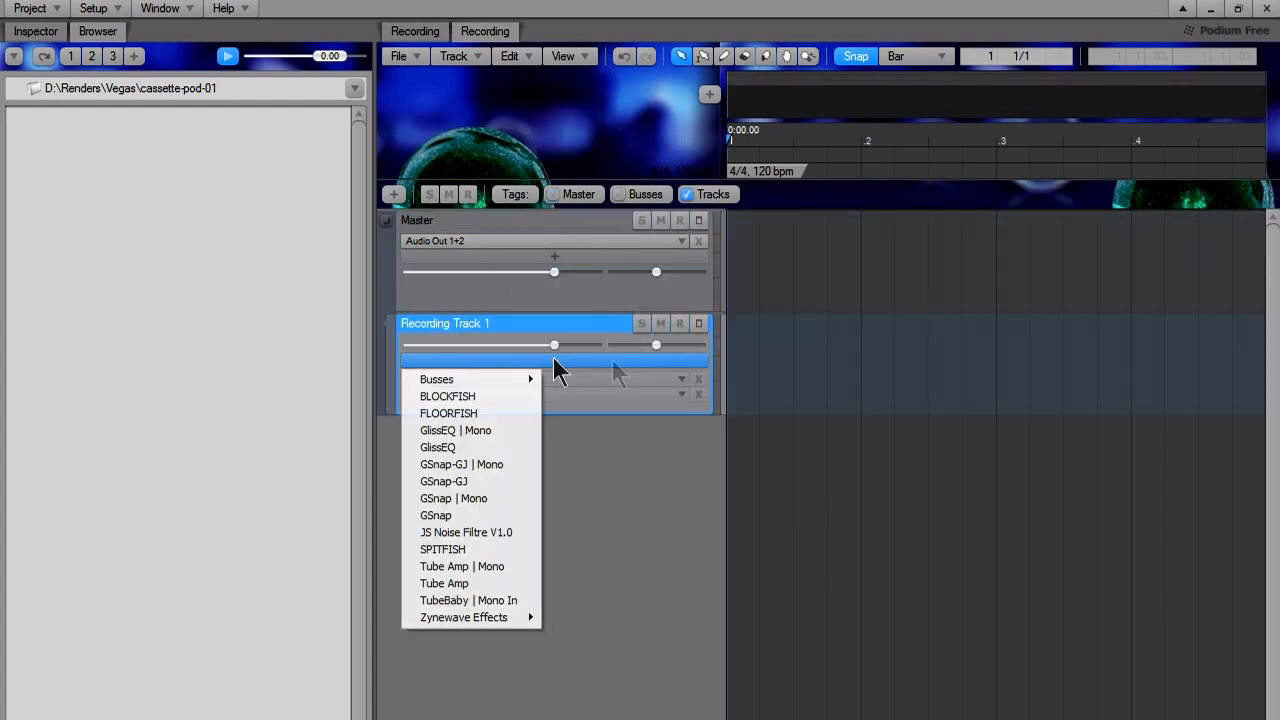
click(553, 358)
click(554, 360)
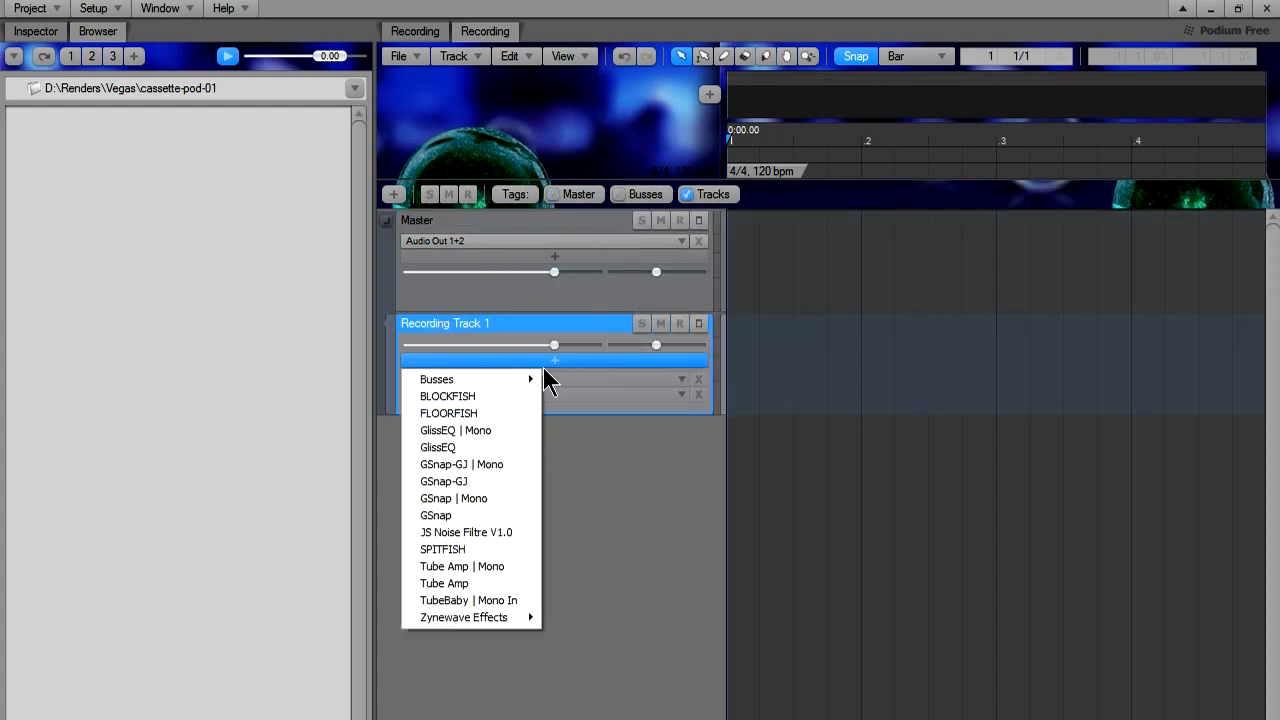
mouse_move(475, 617)
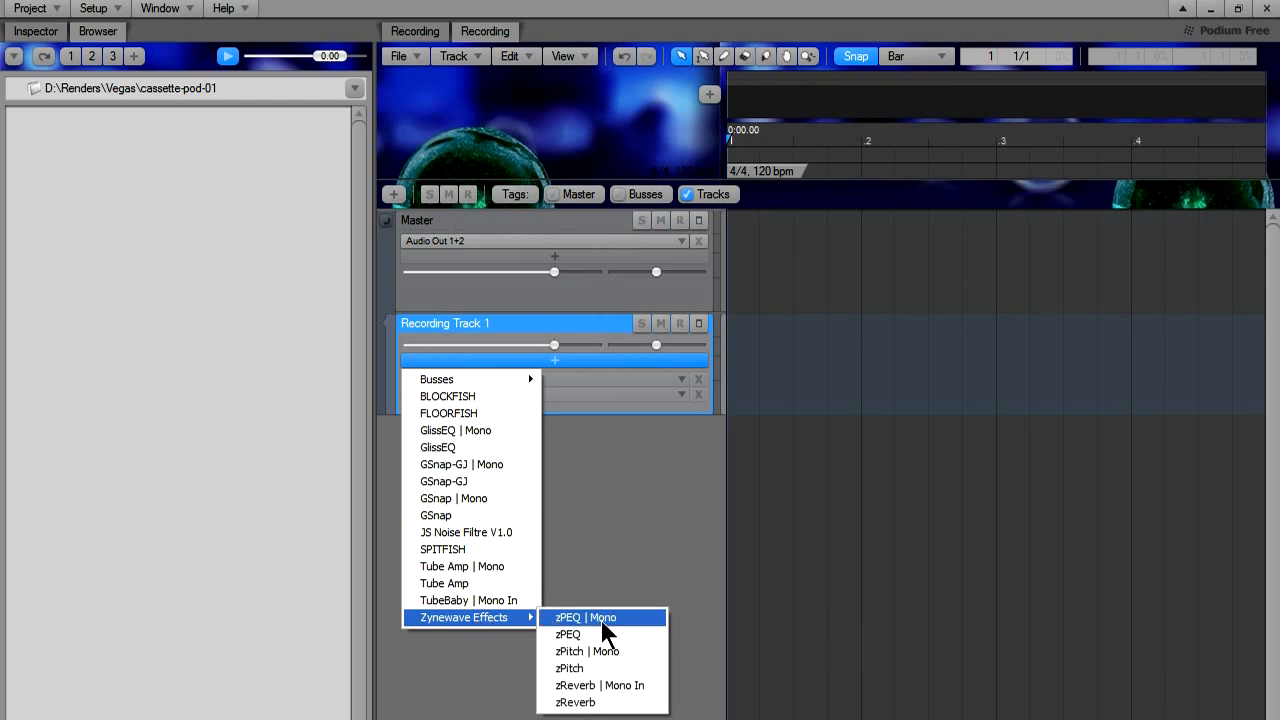
click(608, 636)
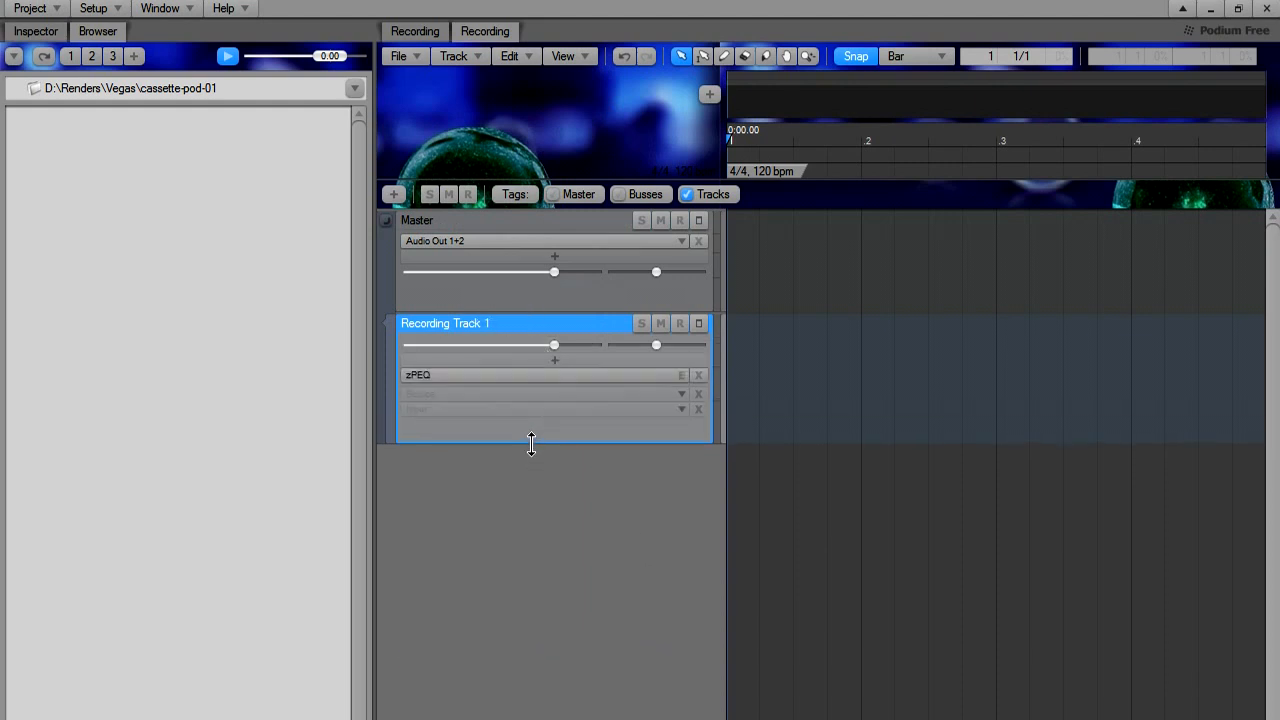
double_click(543, 372)
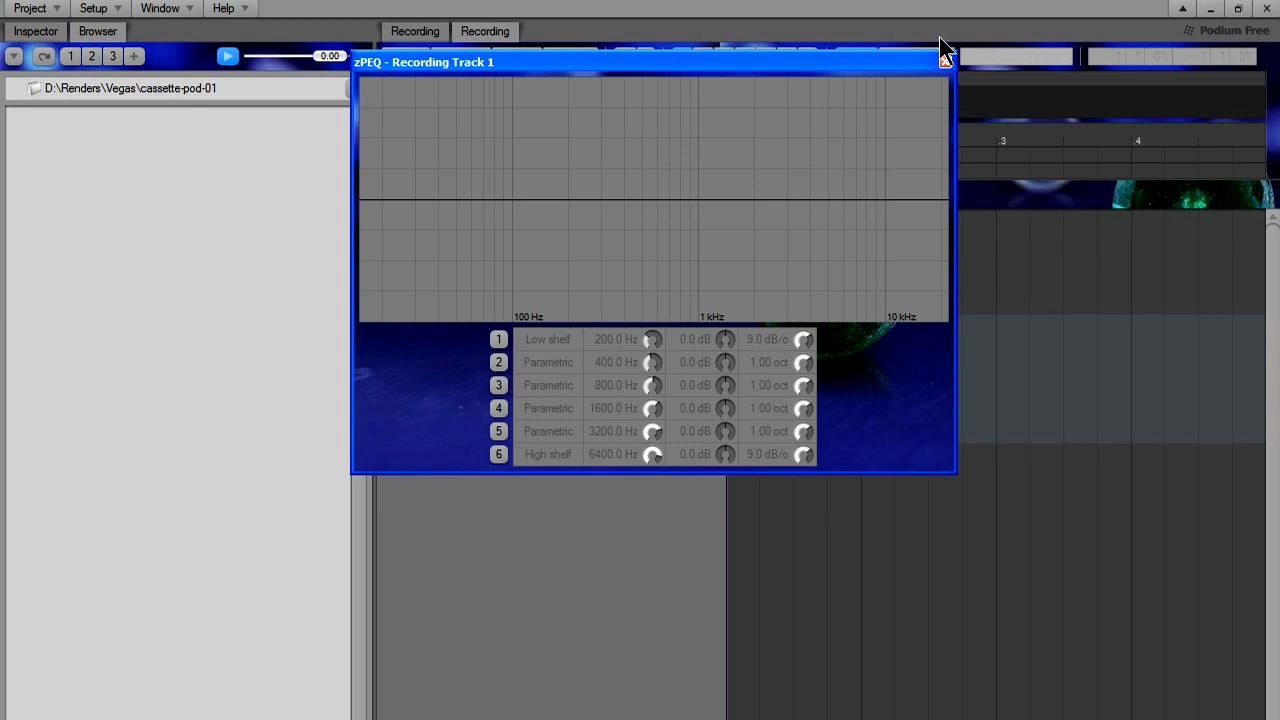
click(946, 64)
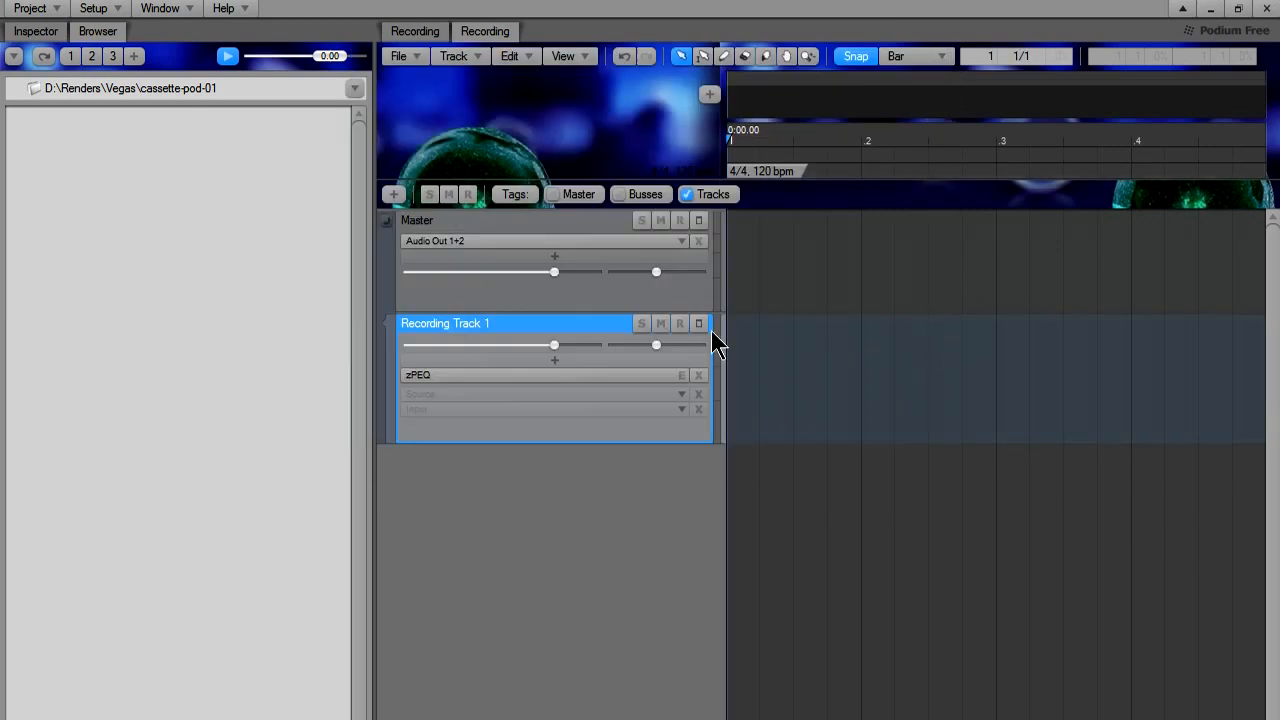
Assign Audio In 1+2 as the input of Recording Track 1 and arm the track for recording.
click(607, 411)
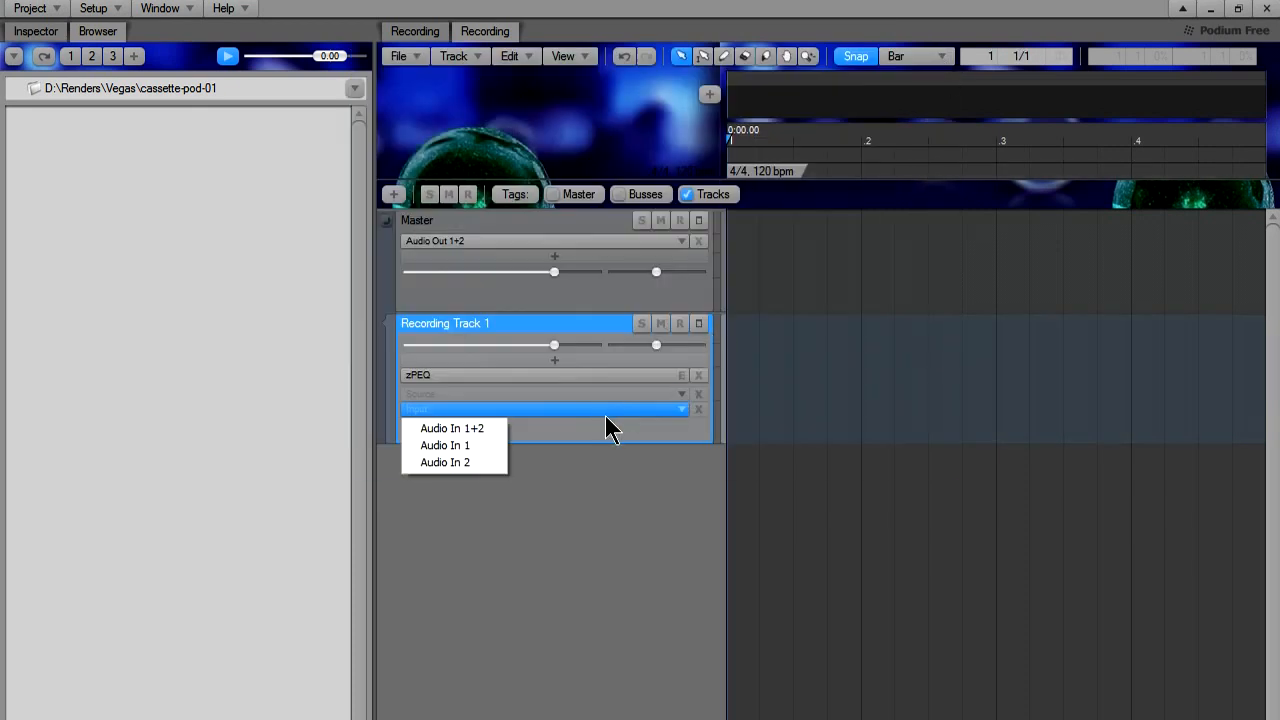
click(447, 430)
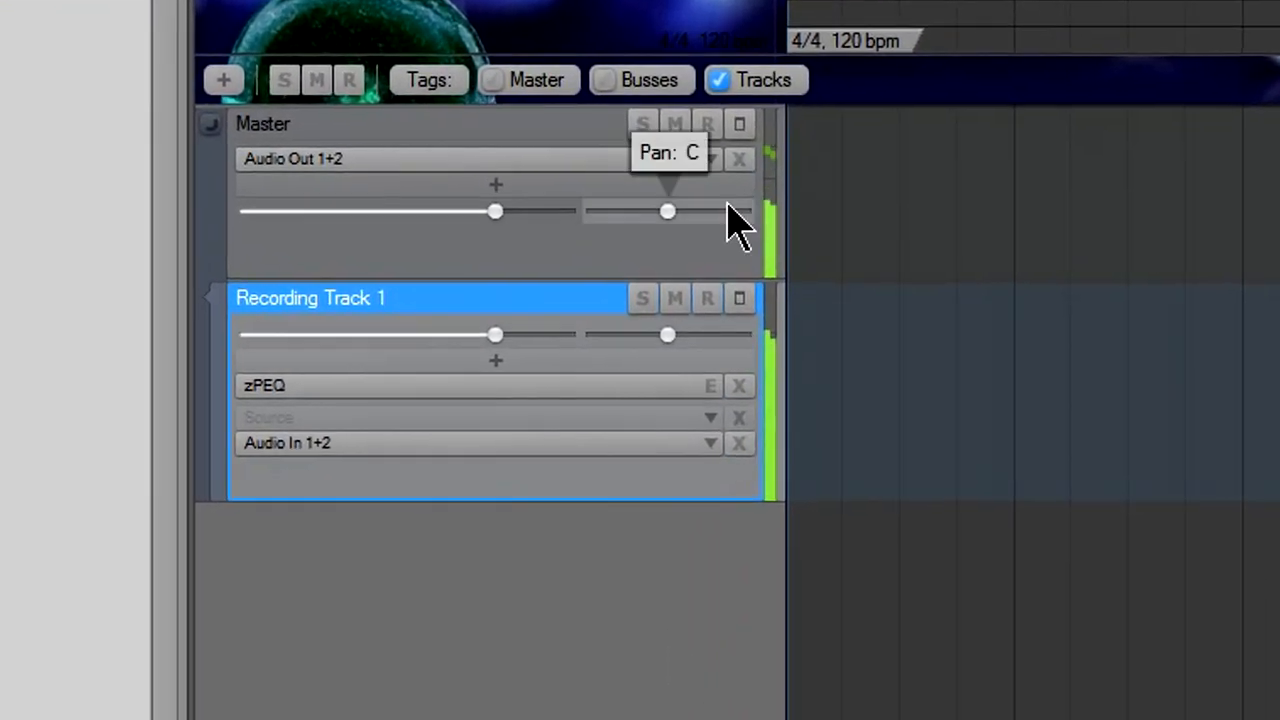
click(701, 303)
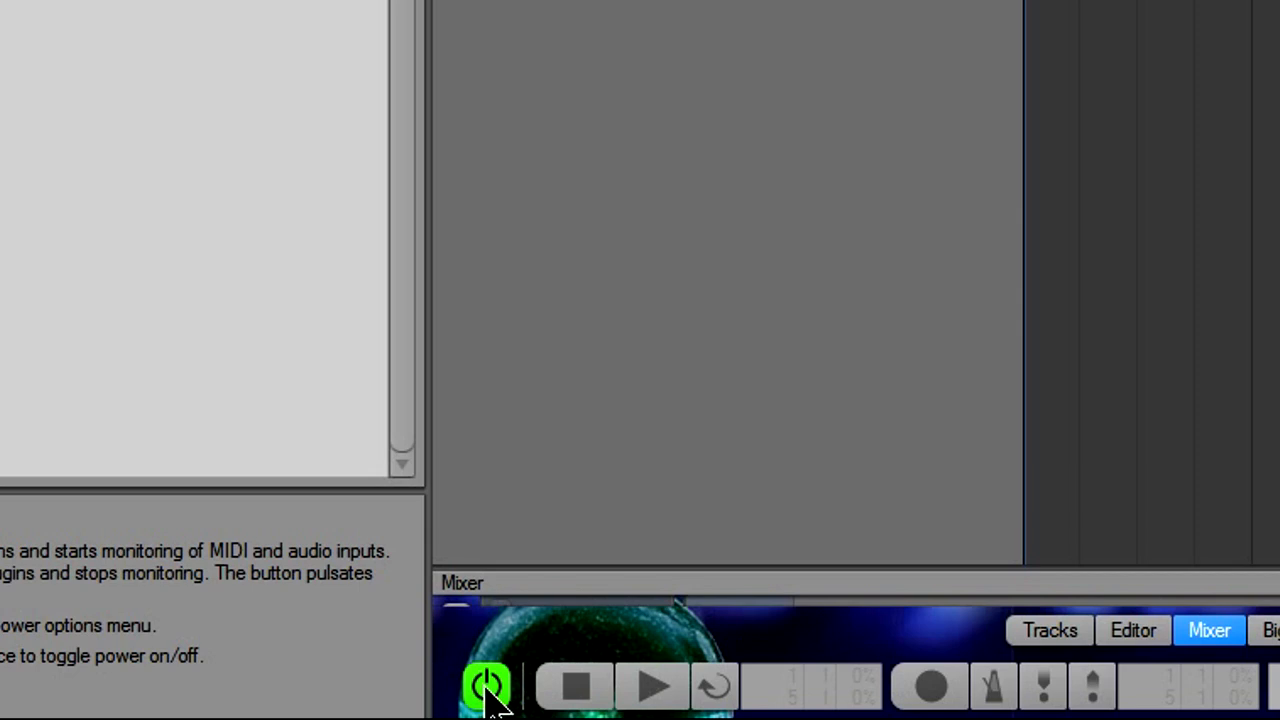
Switch input monitoring off and on again, and record the incoming audio onto Recording Track 1 with recording mode enabled.
click(490, 693)
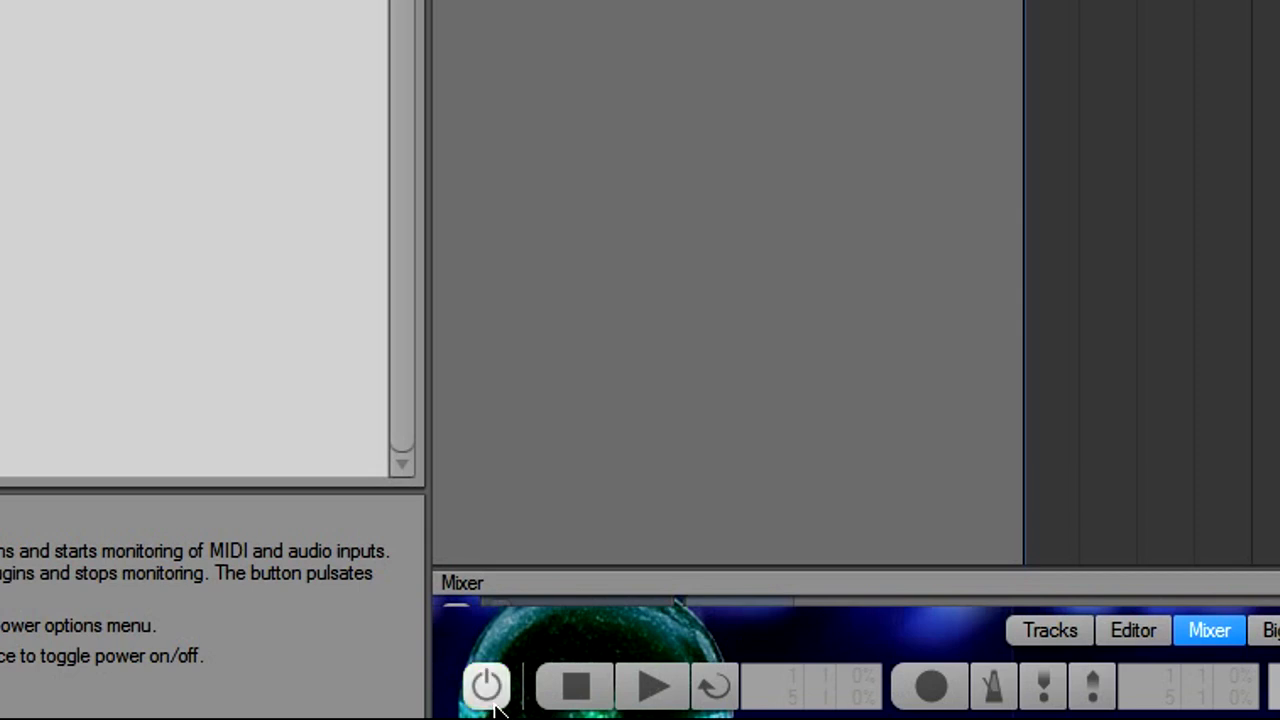
click(494, 695)
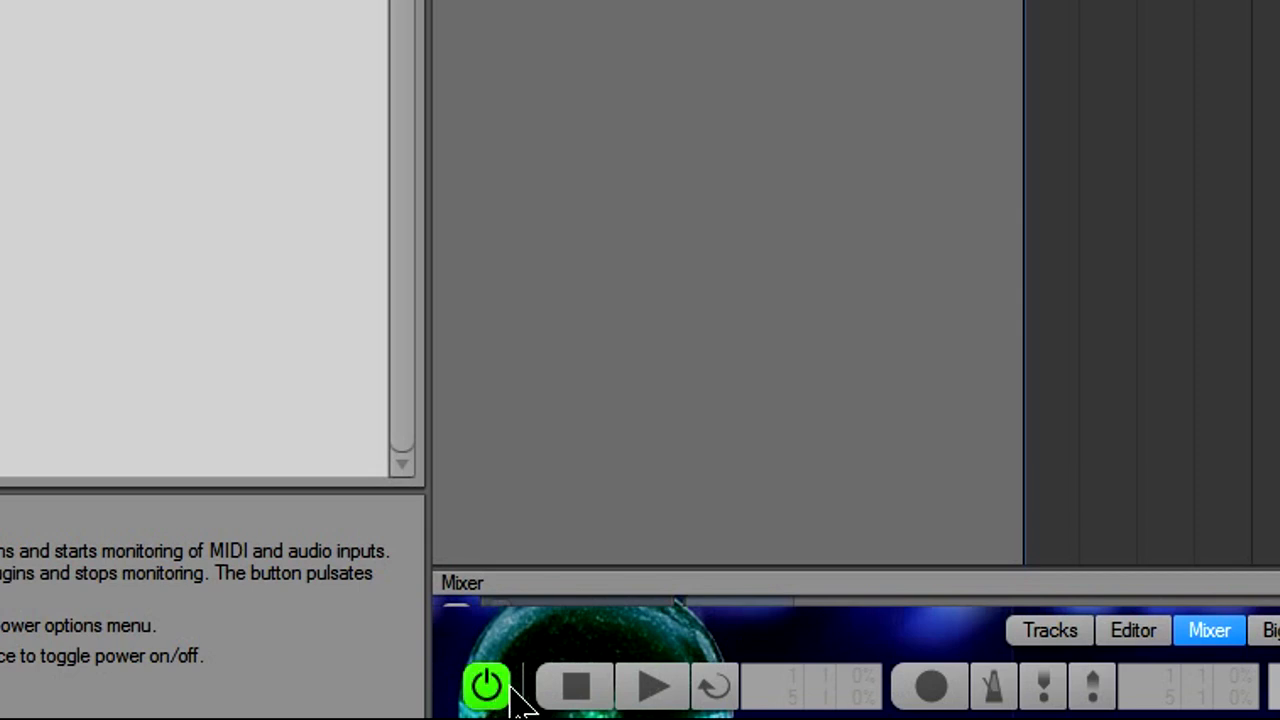
click(938, 700)
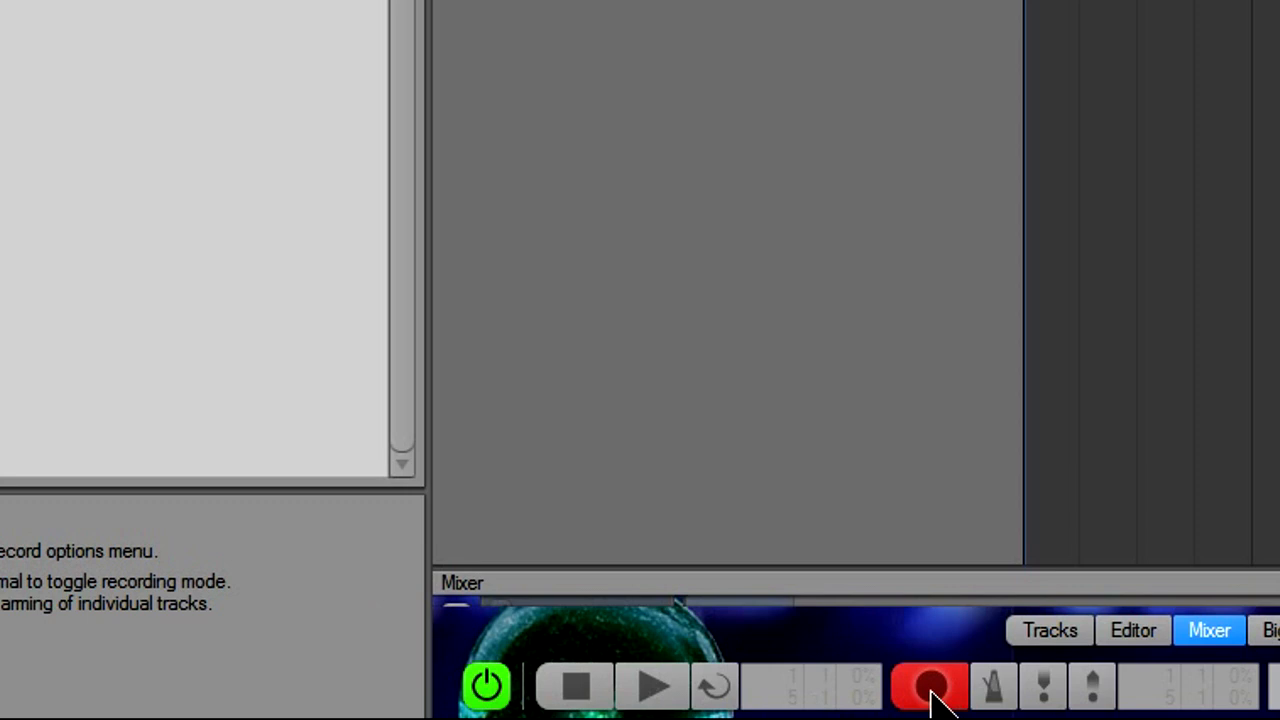
click(651, 690)
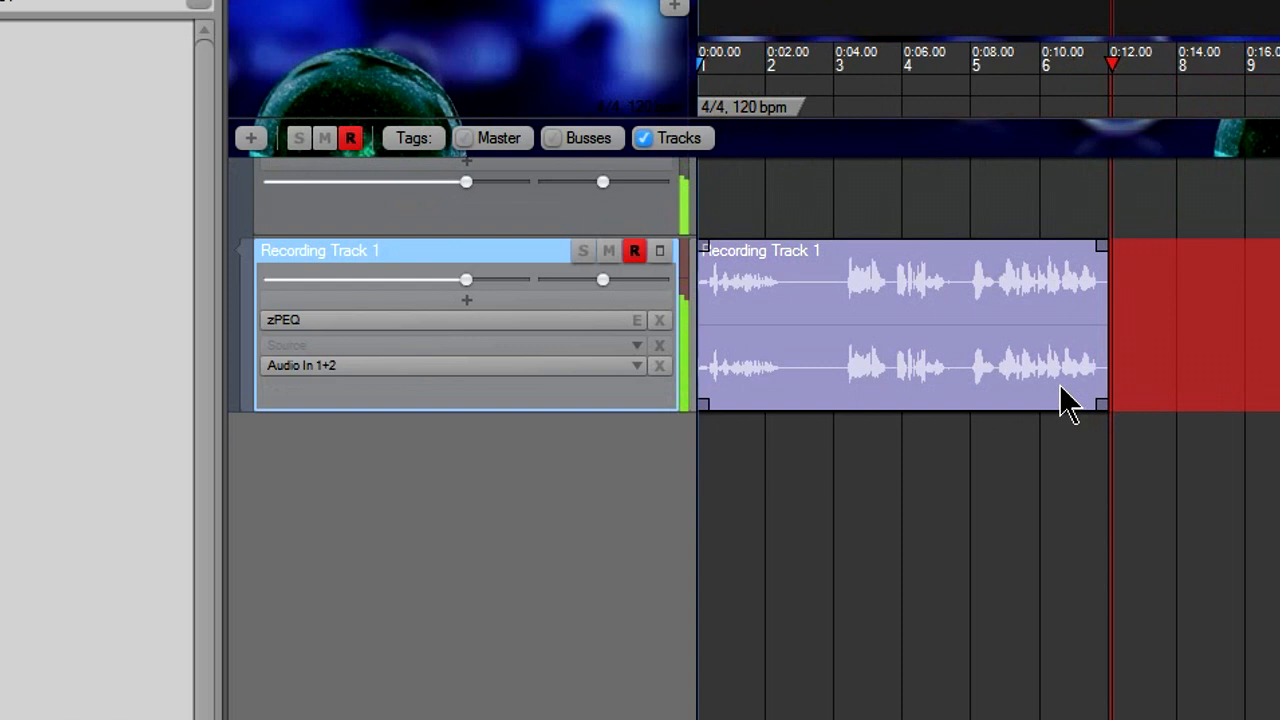
scroll(1170, 392, down, 1)
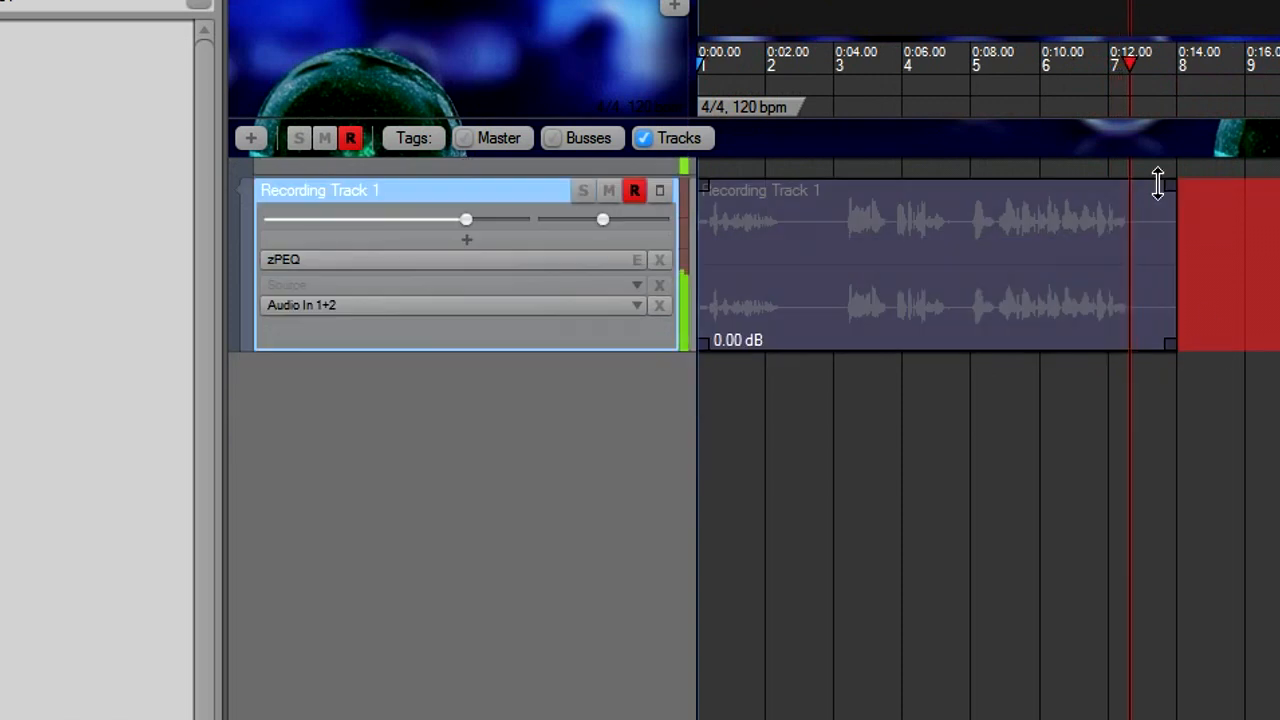
scroll(1080, 228, up, 1)
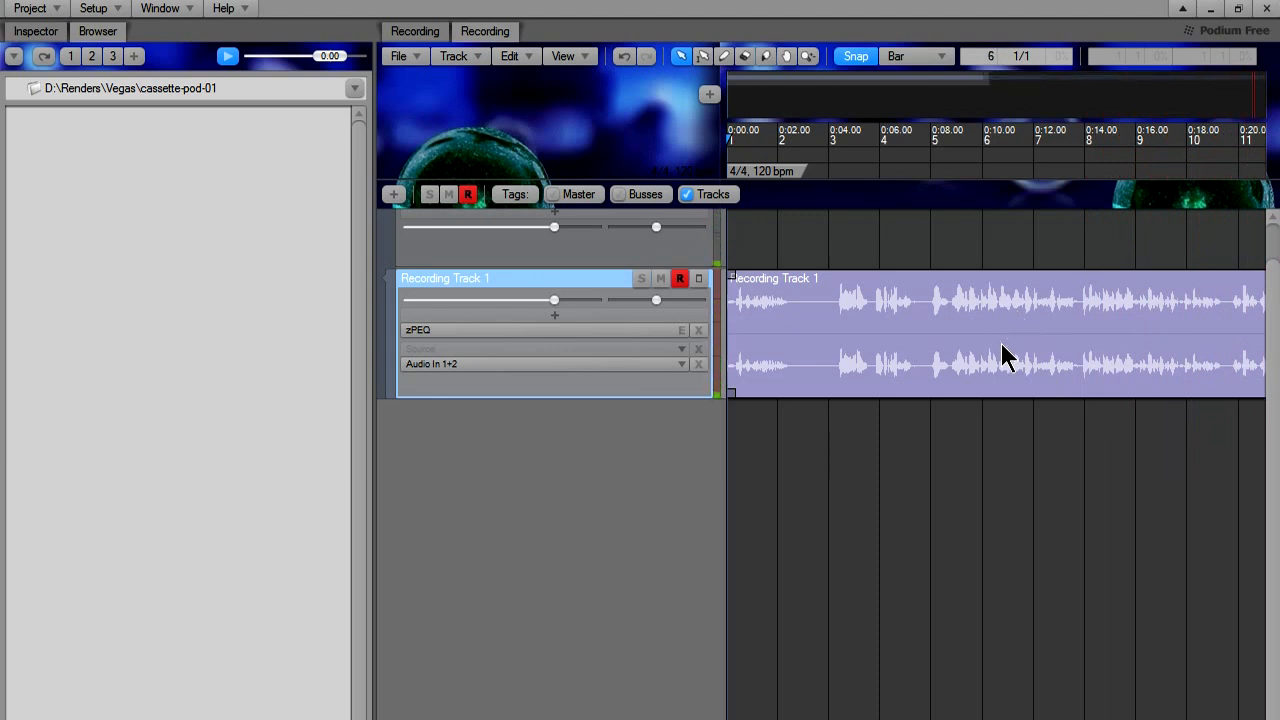
Open the Recording Track 1 recording in the sound editor and export it as a normalized 16-bit sound file named Recording Track 1.wav in the Record folder.
double_click(1003, 352)
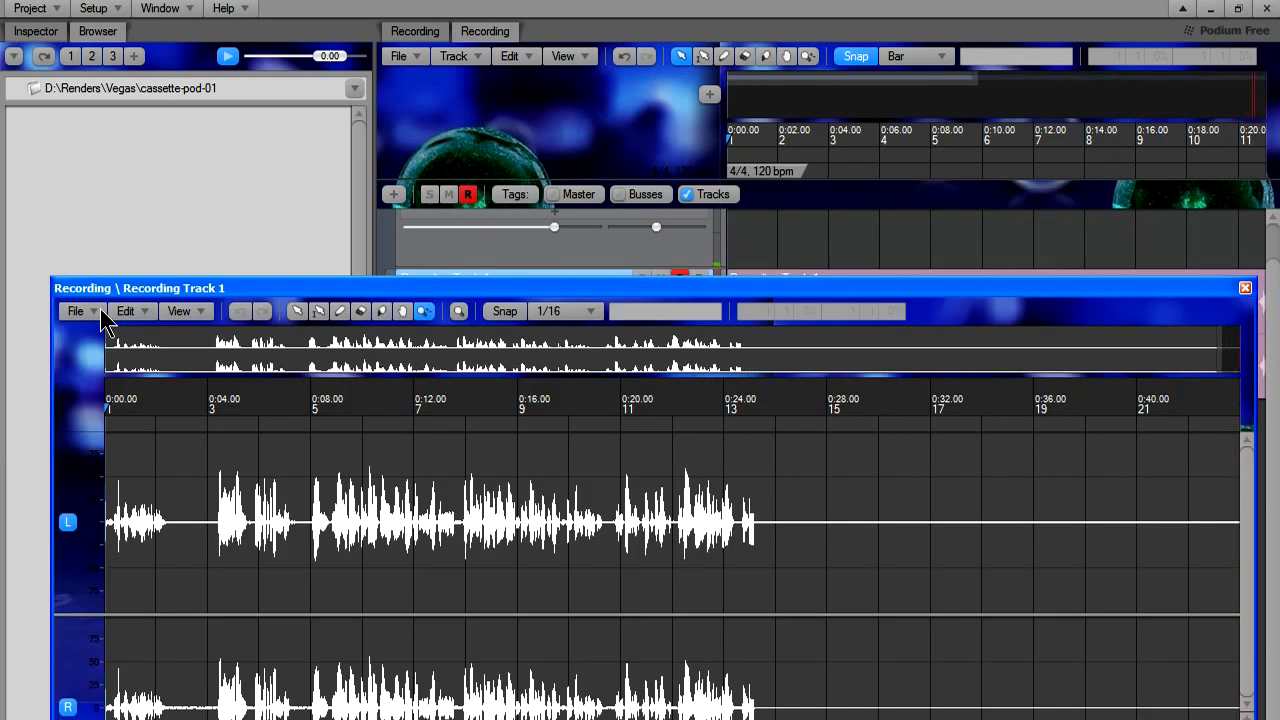
click(95, 310)
click(121, 401)
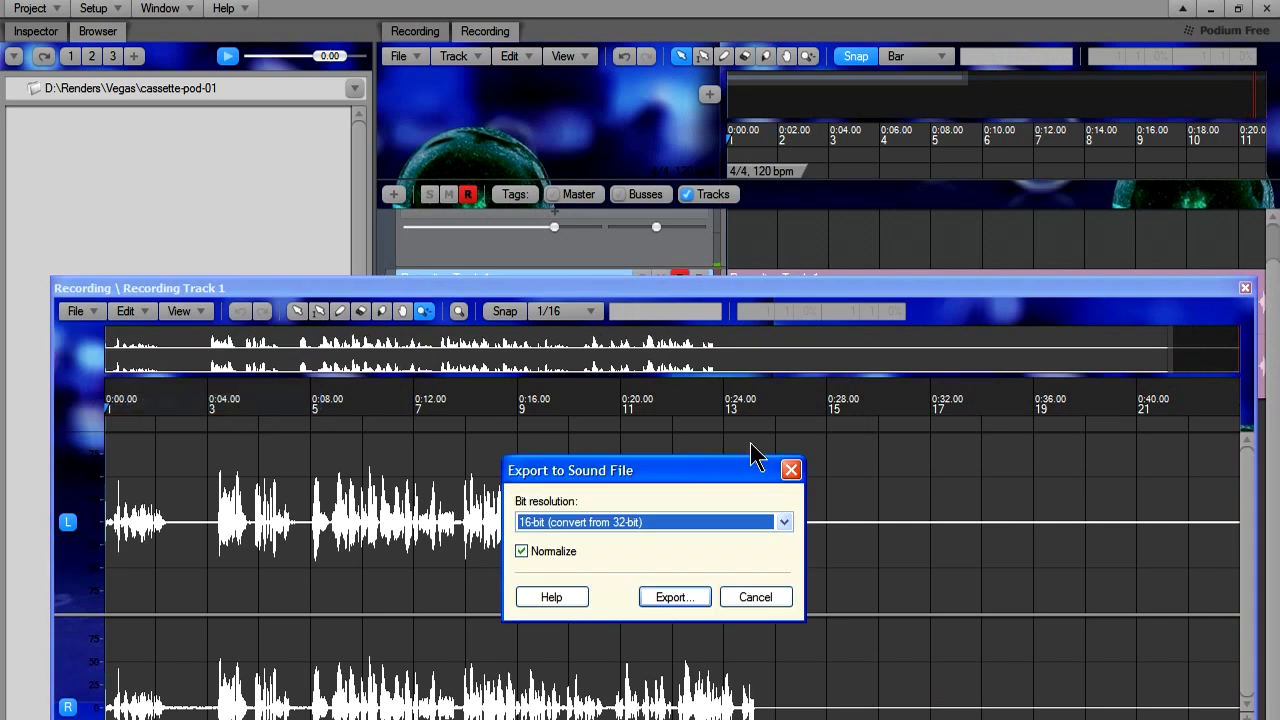
click(655, 598)
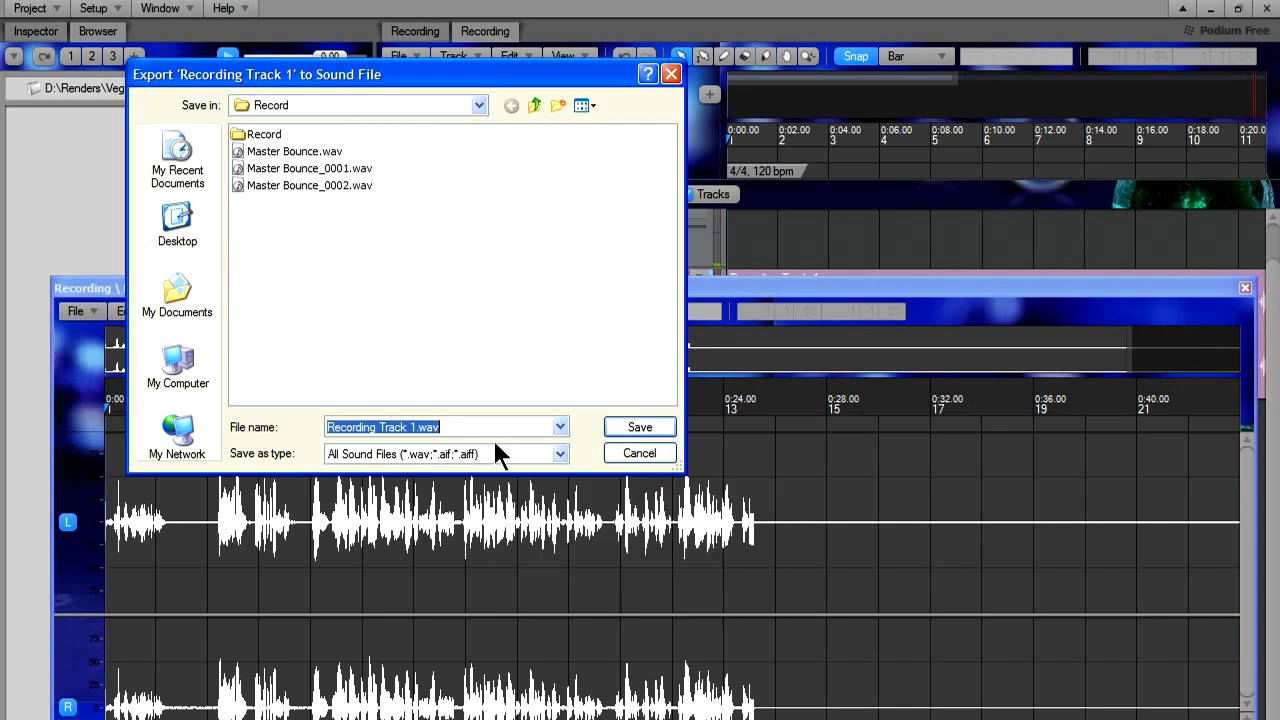
click(628, 427)
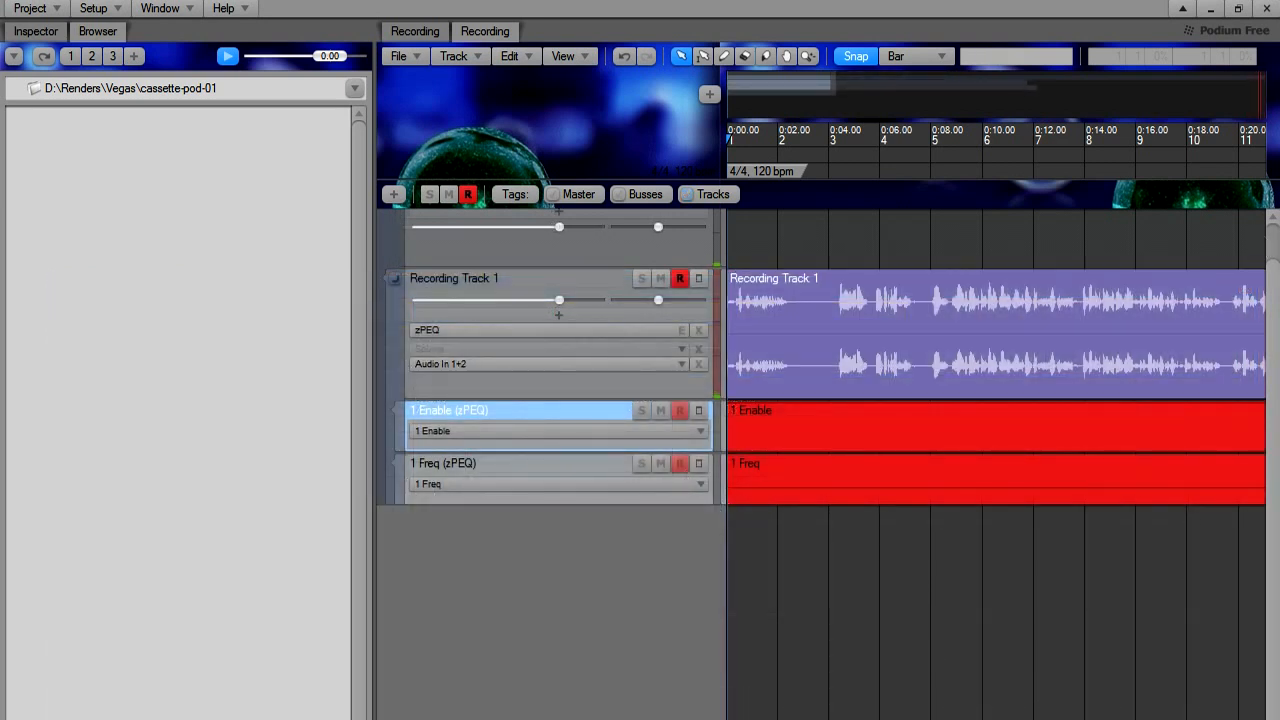
Switch recording mode off, enable band 2 in Recording Track 1's zPEQ, and lower the low shelf to about -6.4 dB near 214 Hz.
key(r)
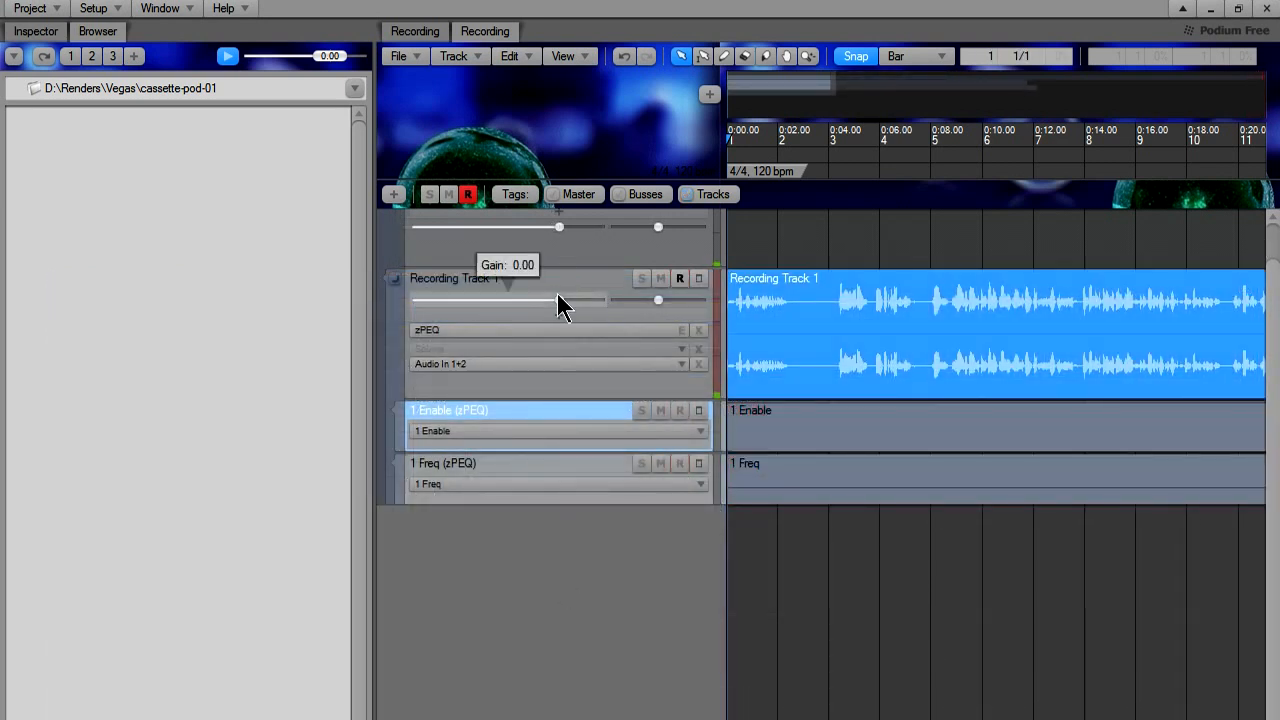
double_click(486, 339)
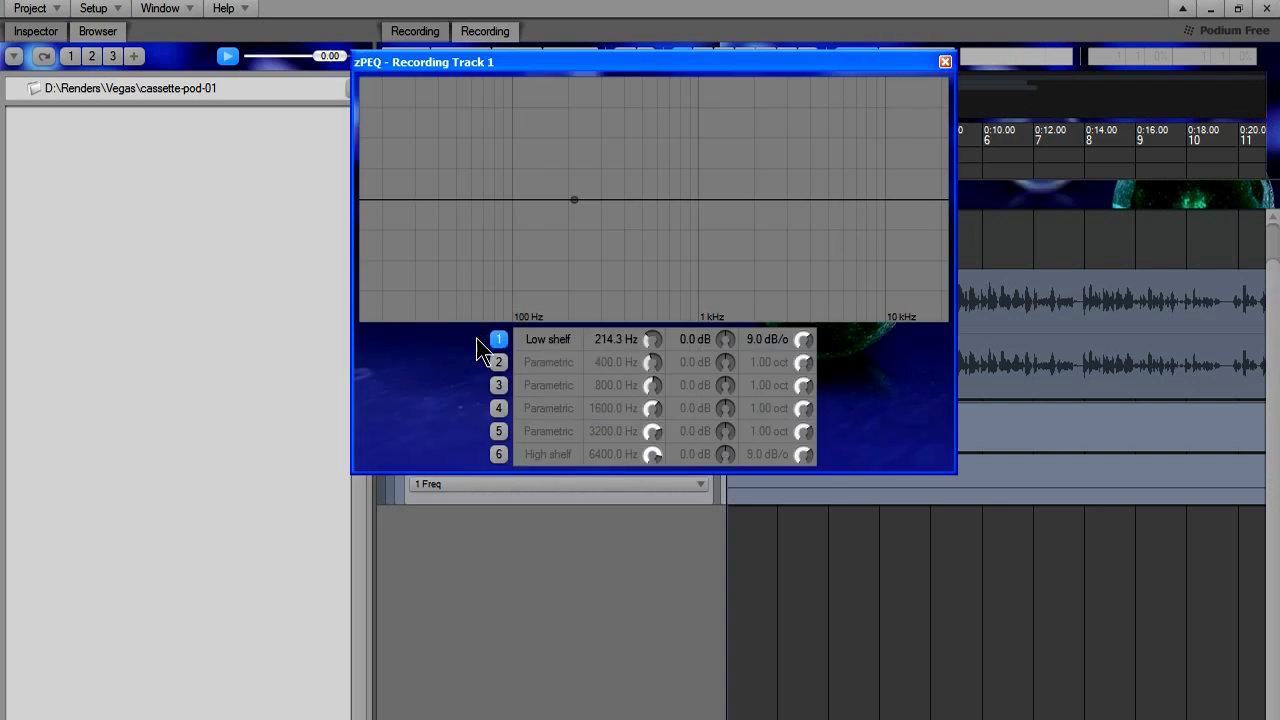
click(498, 363)
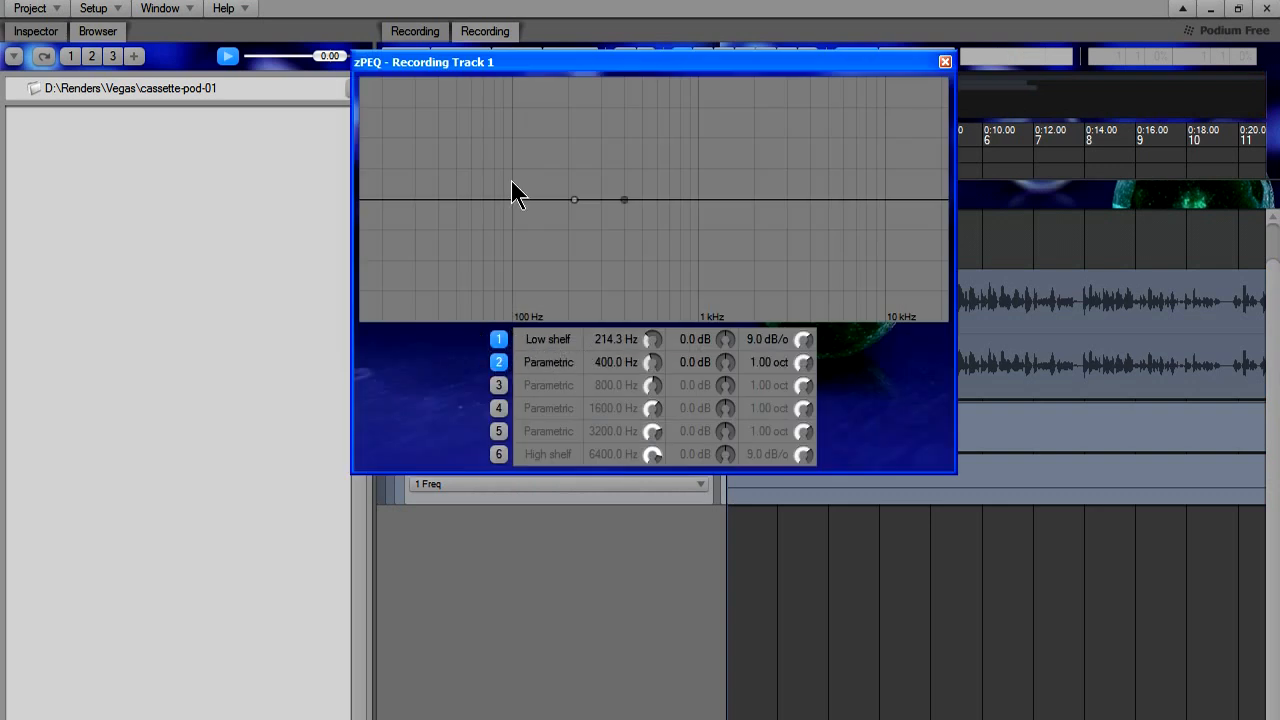
drag(573, 201, 573, 232)
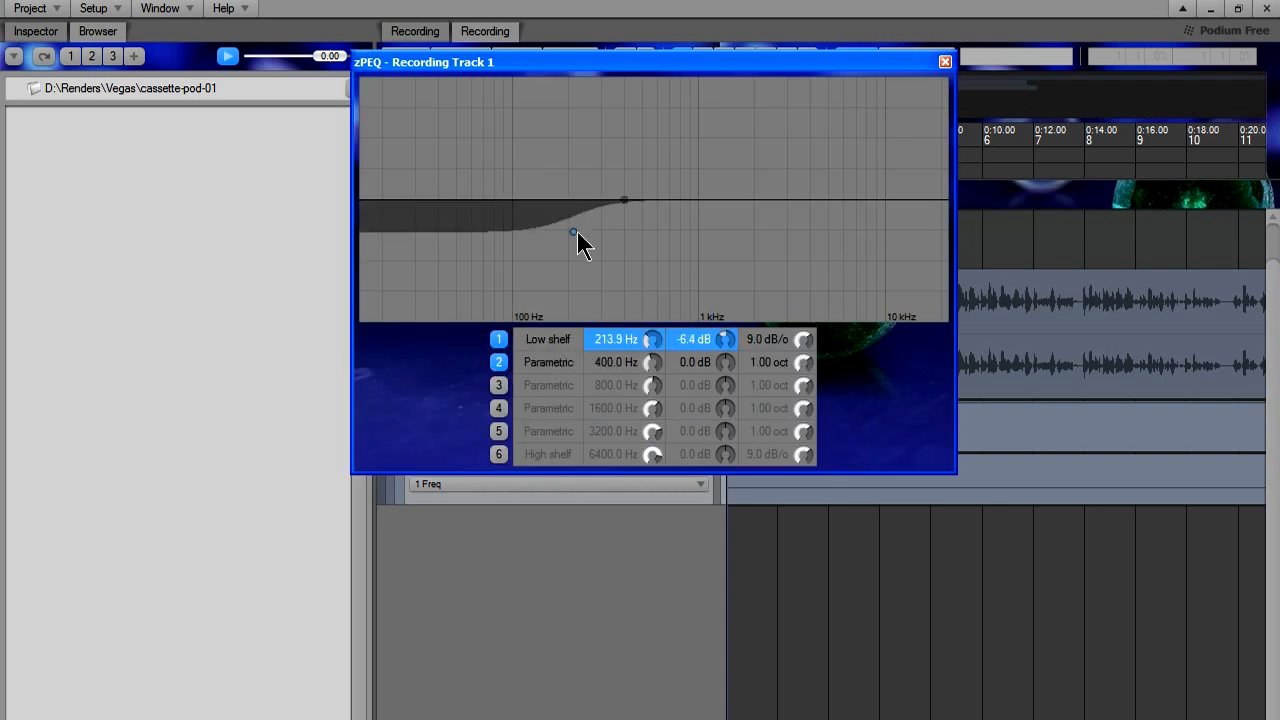
click(944, 63)
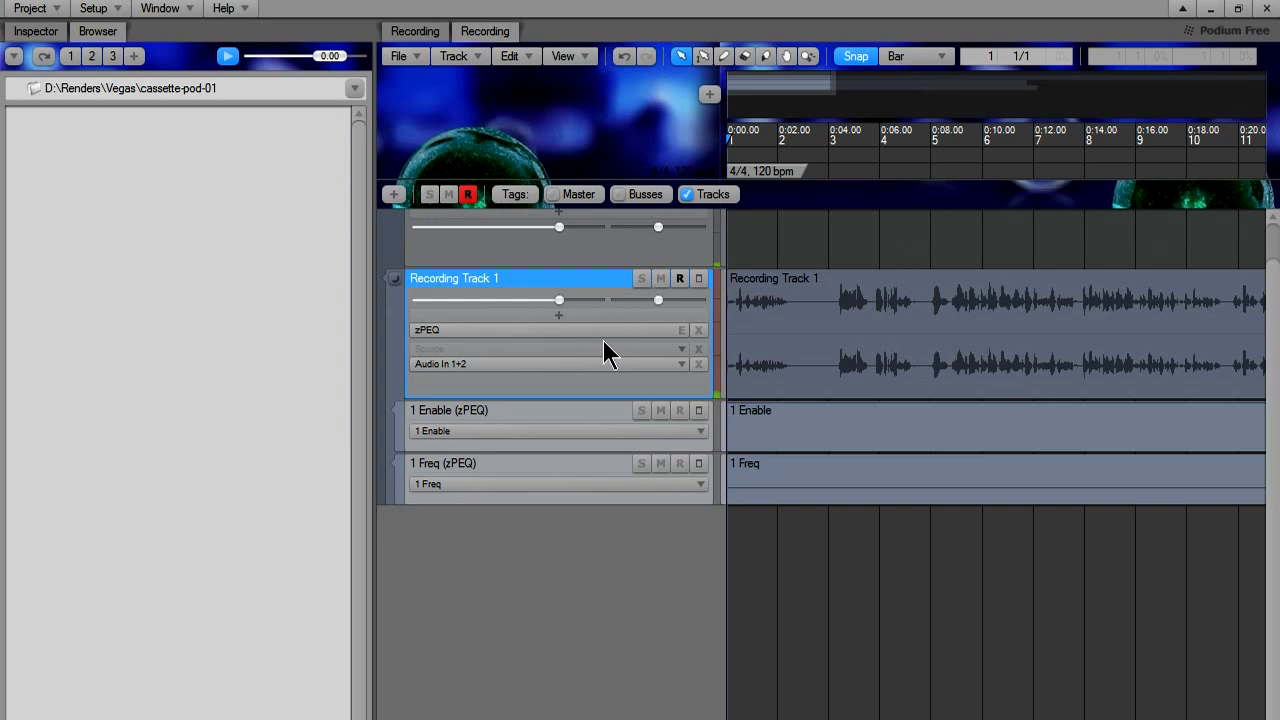
Start exporting the whole arrangement to a sound file, cancel at the export options, and select the Recording Track 1 recording.
click(400, 56)
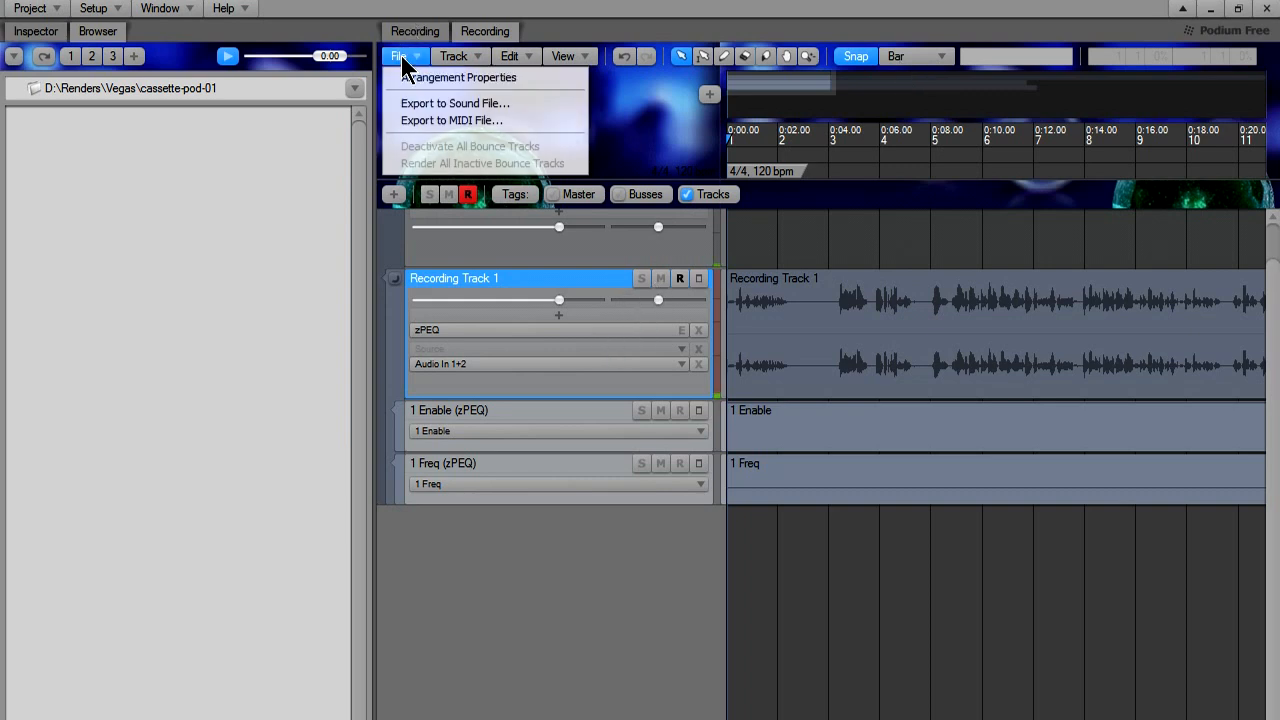
click(425, 103)
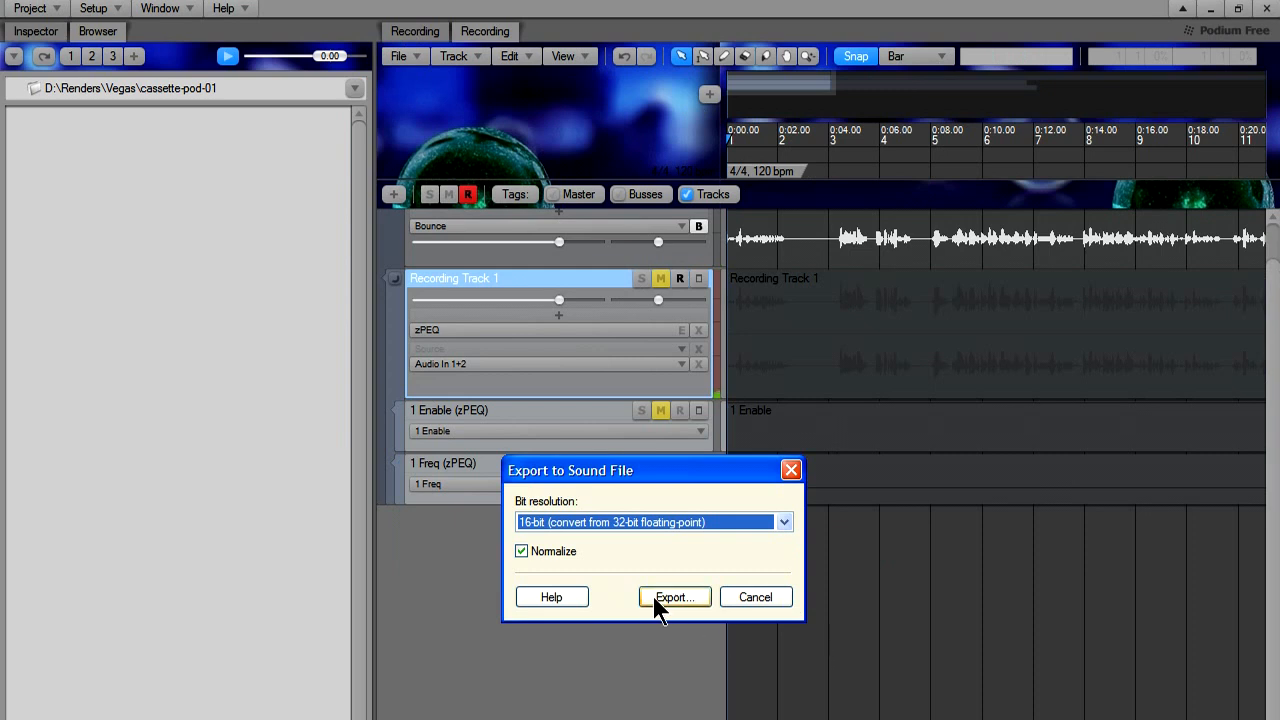
click(742, 595)
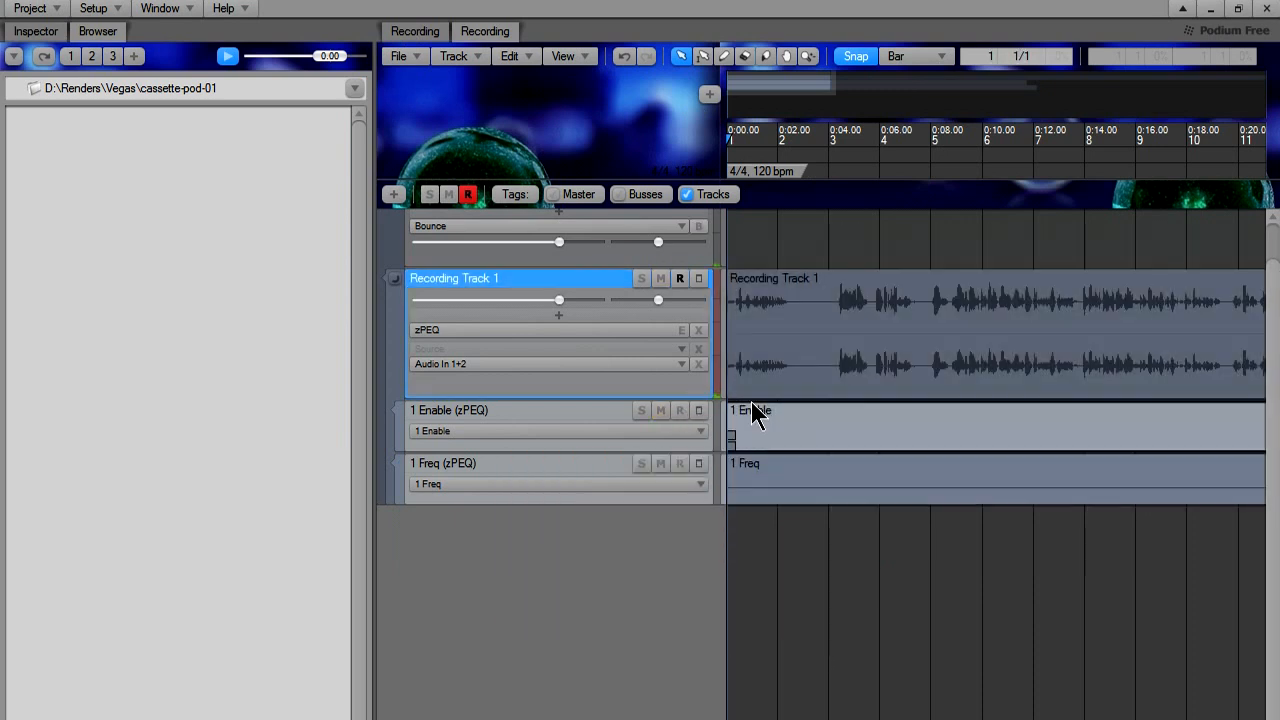
click(895, 385)
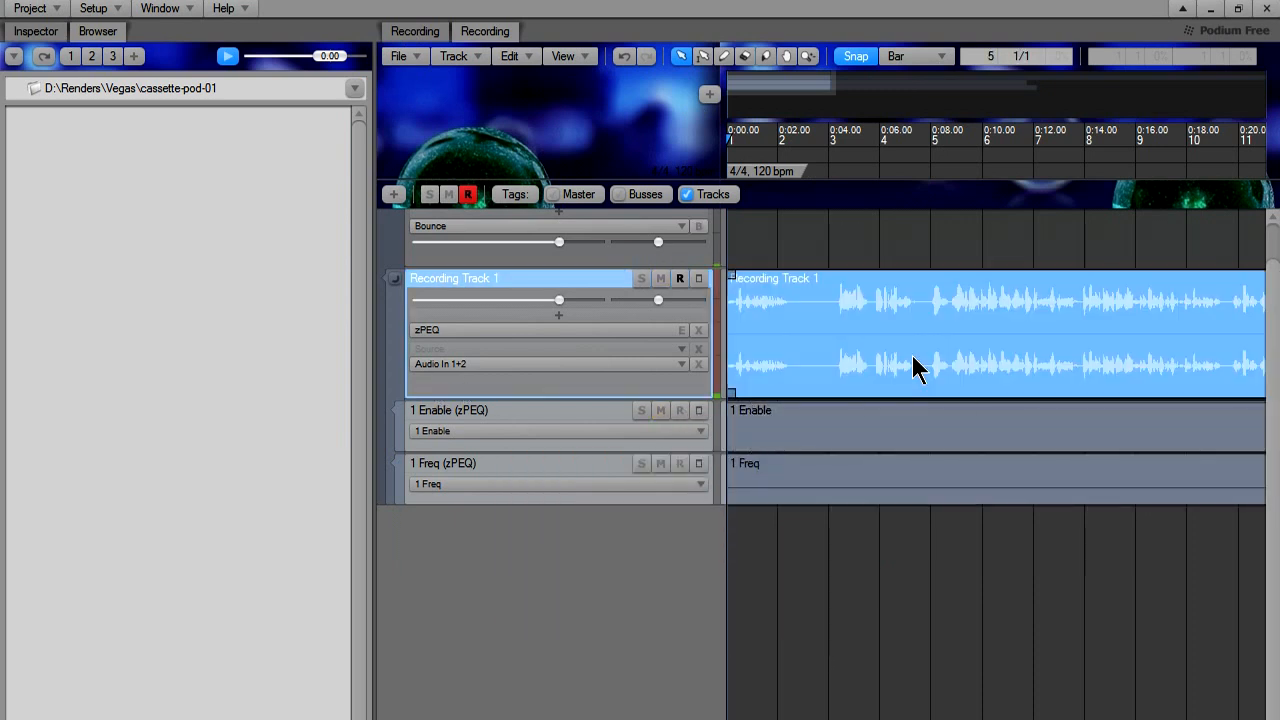